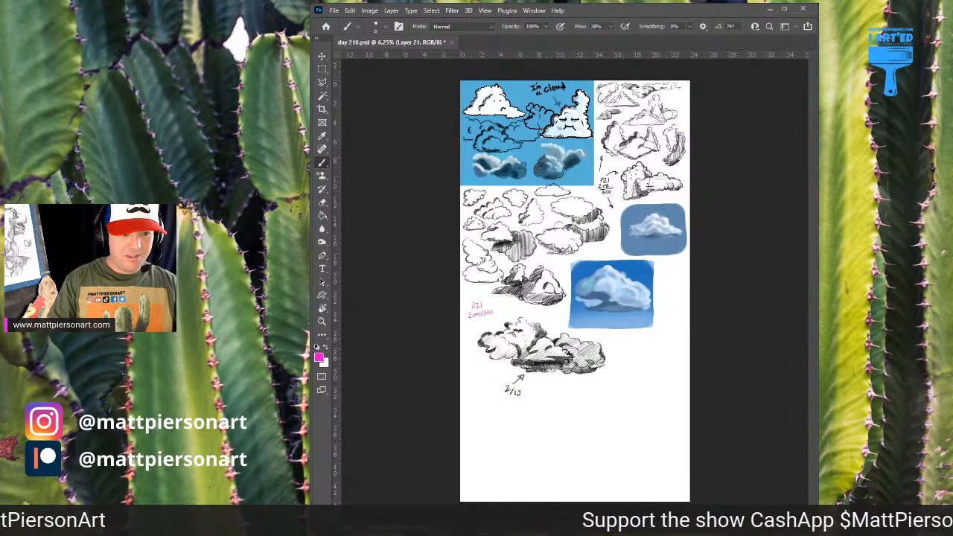
drag(532, 431, 572, 268)
drag(619, 274, 606, 296)
key(z)
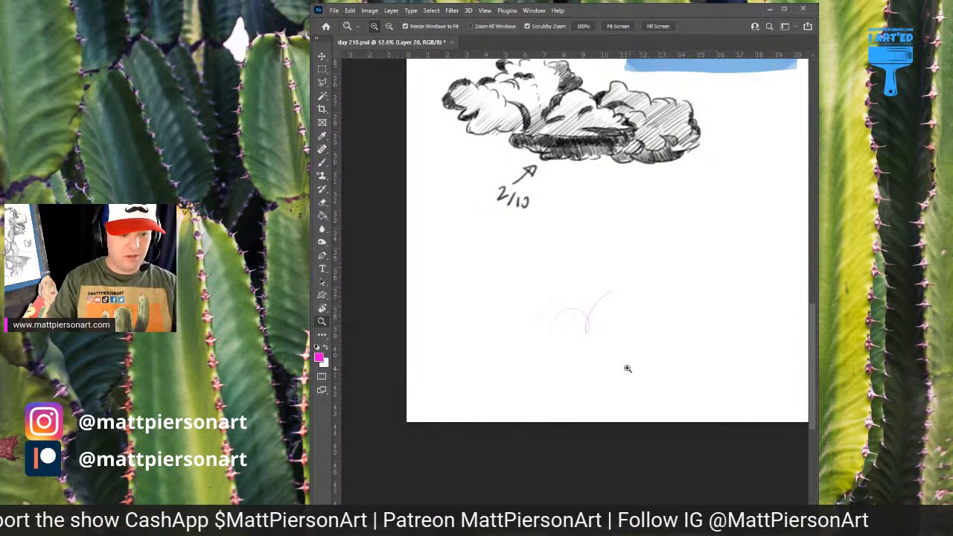
key(ctrl+z)
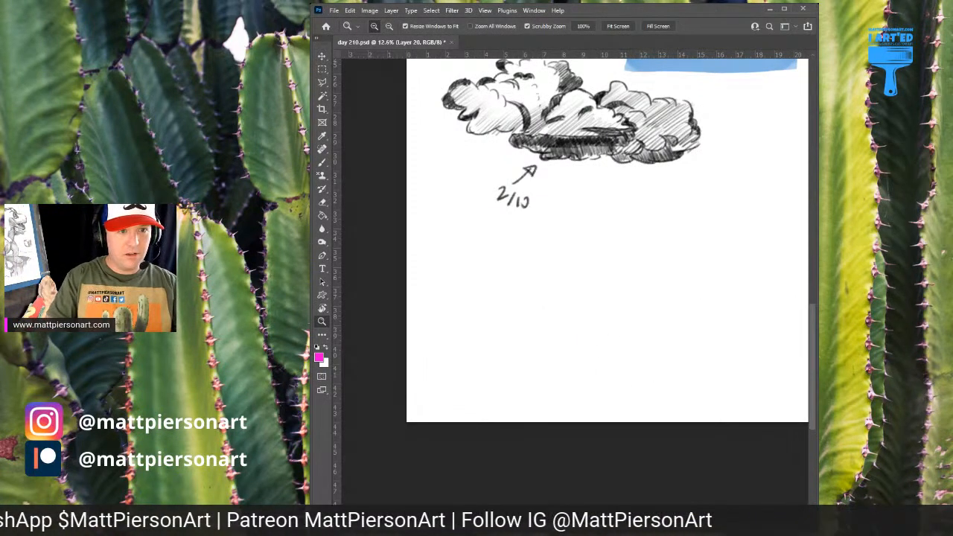
Reset the colours to black and white and sketch a low five-sided polygon with the brush in the blank area below the 2/10 cloud
key(d)
mouse_move(519, 341)
mouse_down()
mouse_move(532, 323)
mouse_move(506, 340)
mouse_move(591, 270)
mouse_up()
key(b)
key(ctrl+z)
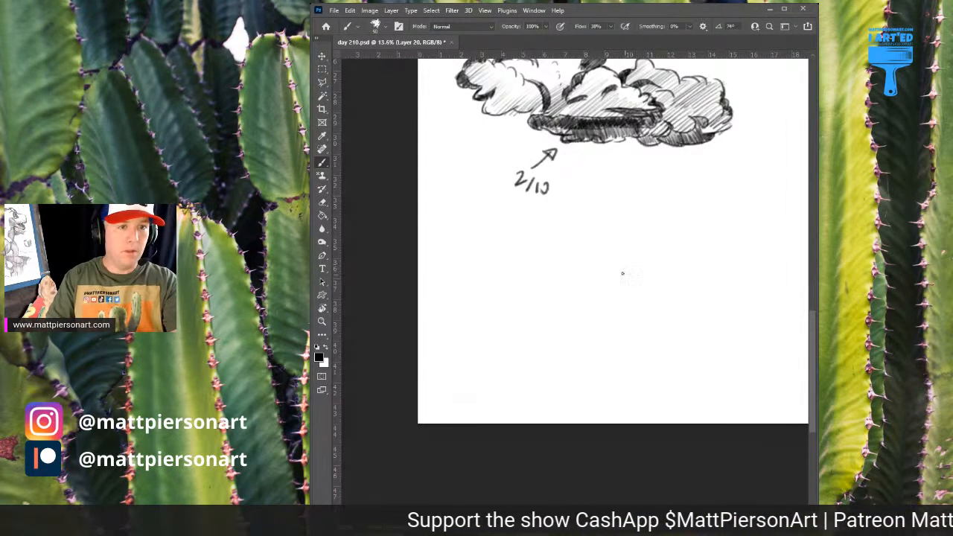
drag(537, 292, 606, 267)
key(ctrl+z)
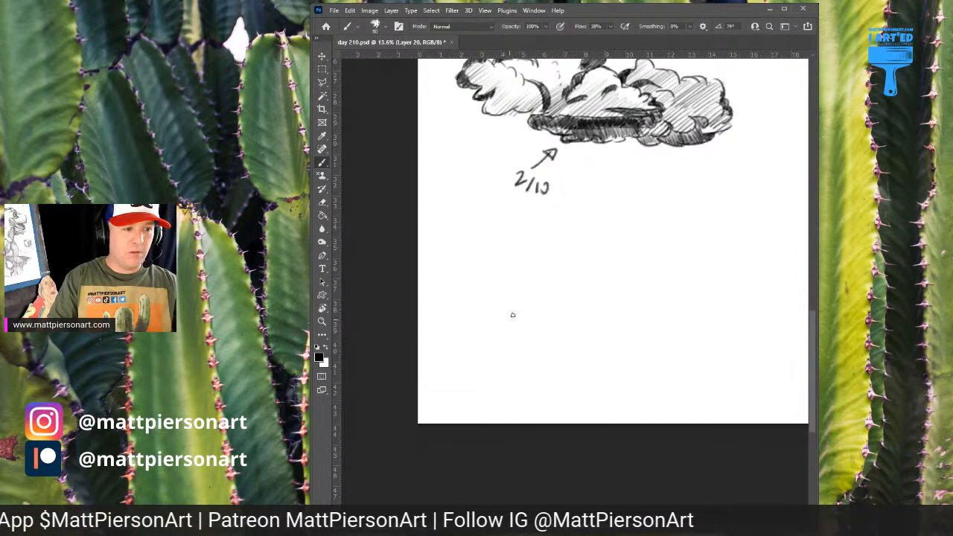
mouse_move(508, 320)
mouse_down()
mouse_move(596, 260)
mouse_move(566, 276)
mouse_move(641, 275)
mouse_move(661, 308)
mouse_up()
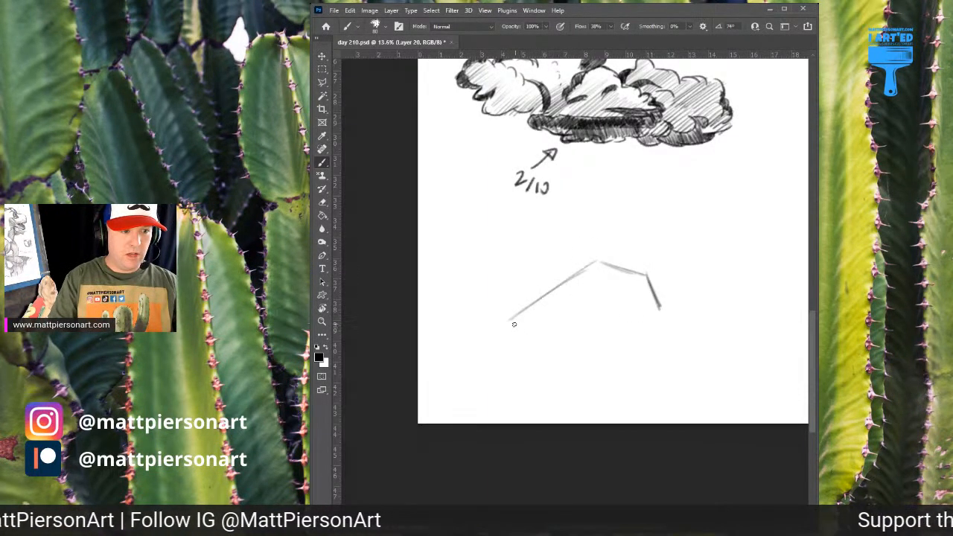
mouse_move(511, 326)
mouse_down()
mouse_move(641, 317)
mouse_move(633, 322)
mouse_move(653, 307)
mouse_move(540, 318)
mouse_up()
Sketch a trapezoid above the five-sided polygon and a narrow pointed kite shape to its right
scroll(540, 318, down, 5)
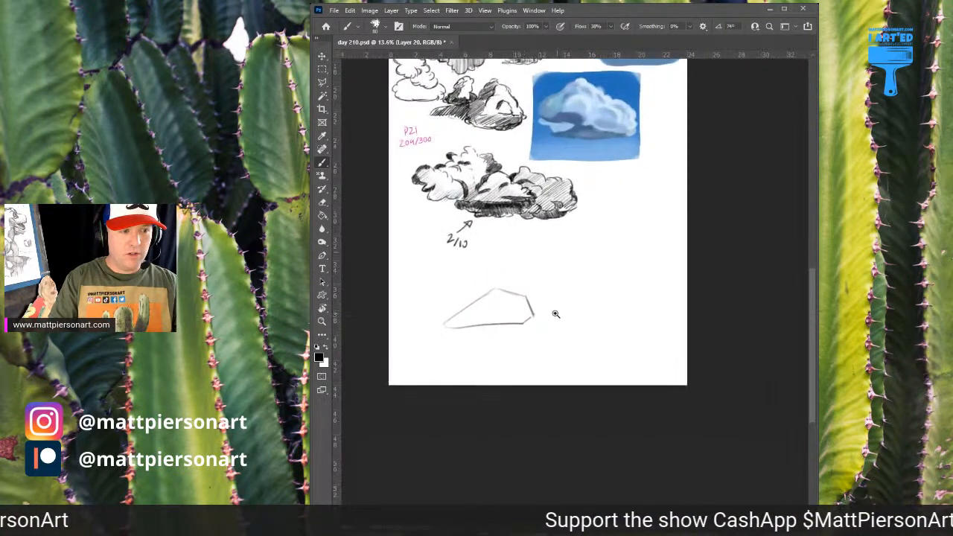
mouse_move(488, 262)
mouse_down()
mouse_move(524, 267)
mouse_move(515, 232)
mouse_move(536, 238)
mouse_move(554, 299)
mouse_up()
mouse_move(581, 253)
mouse_down()
mouse_move(558, 306)
mouse_move(592, 305)
mouse_move(584, 319)
mouse_up()
drag(582, 318, 593, 307)
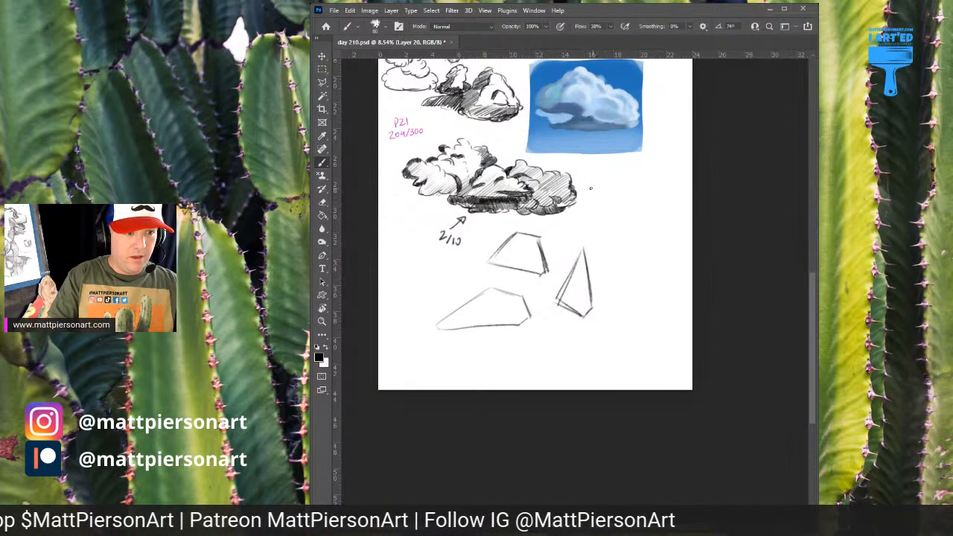
Sketch a tall tapered polygon and a small tilted angular shape to the right of the shaded cloud
drag(596, 189, 615, 274)
mouse_move(607, 188)
mouse_down()
mouse_move(637, 242)
mouse_move(633, 268)
mouse_move(612, 277)
mouse_up()
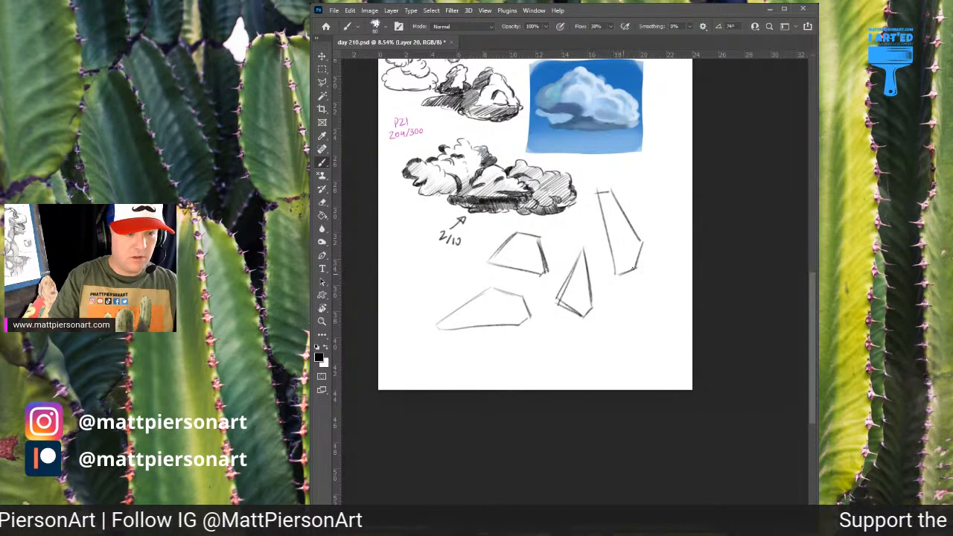
mouse_move(630, 179)
mouse_down()
mouse_move(649, 211)
mouse_move(624, 176)
mouse_move(658, 168)
mouse_move(669, 197)
mouse_up()
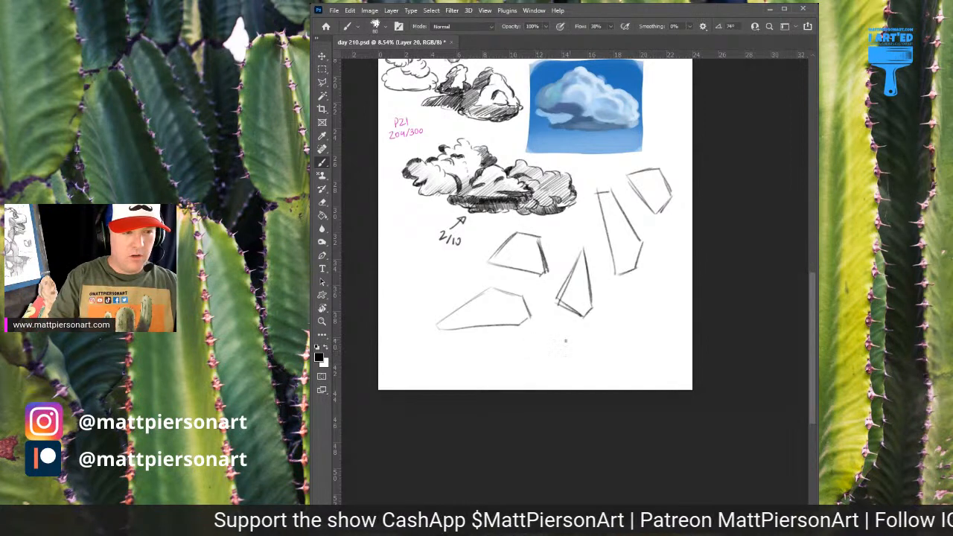
Sketch a long low wedge below the kite shape and a slim triangle joined to a flat box above it
mouse_move(554, 345)
mouse_down()
mouse_move(628, 311)
mouse_move(649, 320)
mouse_move(644, 341)
mouse_up()
mouse_move(575, 350)
mouse_down()
mouse_move(548, 345)
mouse_move(642, 337)
mouse_up()
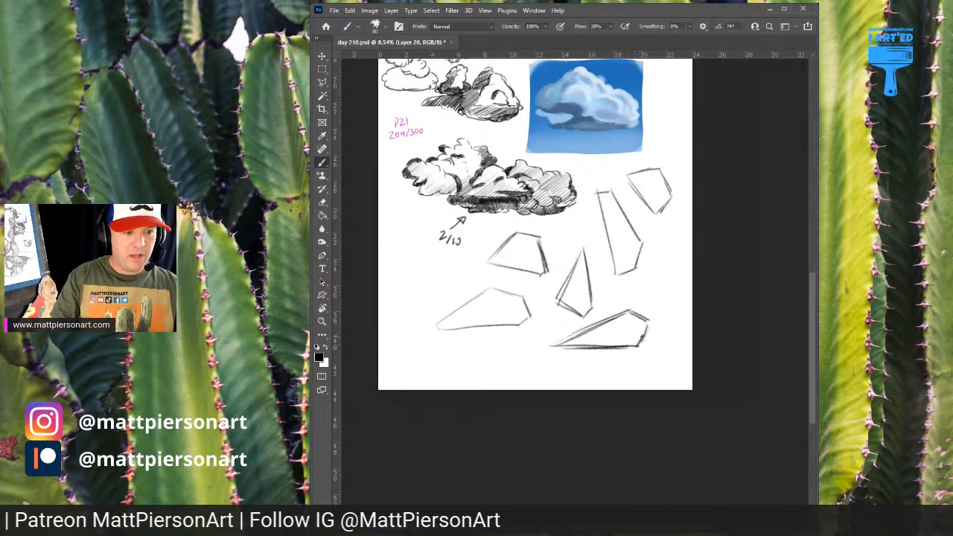
mouse_move(660, 243)
mouse_down()
mouse_move(642, 293)
mouse_move(663, 293)
mouse_move(654, 298)
mouse_move(665, 302)
mouse_move(634, 285)
mouse_move(608, 288)
mouse_move(609, 300)
mouse_move(642, 285)
mouse_up()
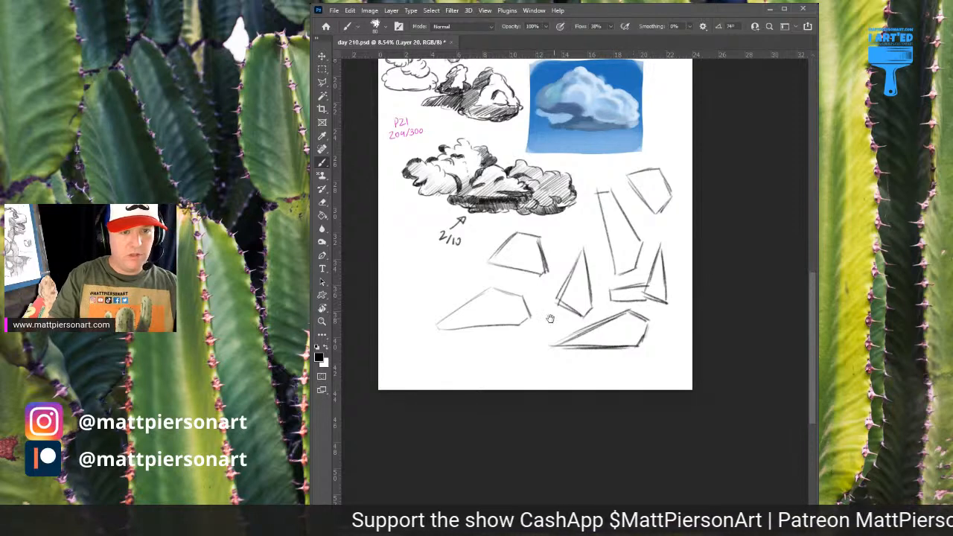
Sketch a square near the page's left edge, plus a long rectangle and a small pointed polygon along the bottom
drag(555, 320, 631, 302)
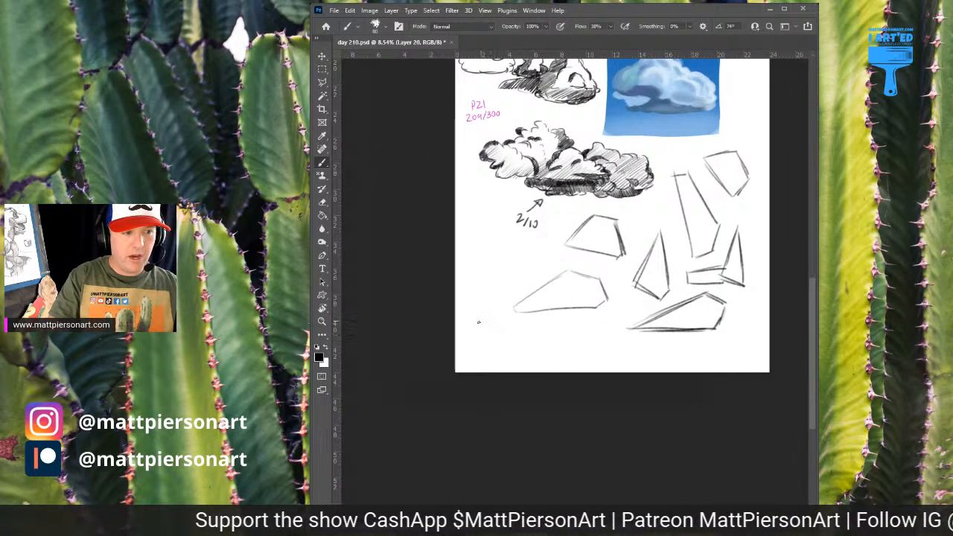
mouse_move(480, 245)
mouse_down()
mouse_move(472, 287)
mouse_move(482, 247)
mouse_move(515, 257)
mouse_move(507, 274)
mouse_move(472, 283)
mouse_move(512, 282)
mouse_up()
drag(482, 330, 575, 325)
mouse_move(511, 328)
mouse_down()
mouse_move(571, 322)
mouse_move(575, 346)
mouse_up()
mouse_move(486, 330)
mouse_down()
mouse_move(485, 348)
mouse_move(575, 343)
mouse_up()
drag(648, 341, 623, 338)
mouse_move(566, 322)
mouse_down()
mouse_move(607, 336)
mouse_move(564, 341)
mouse_move(572, 352)
mouse_move(610, 336)
mouse_up()
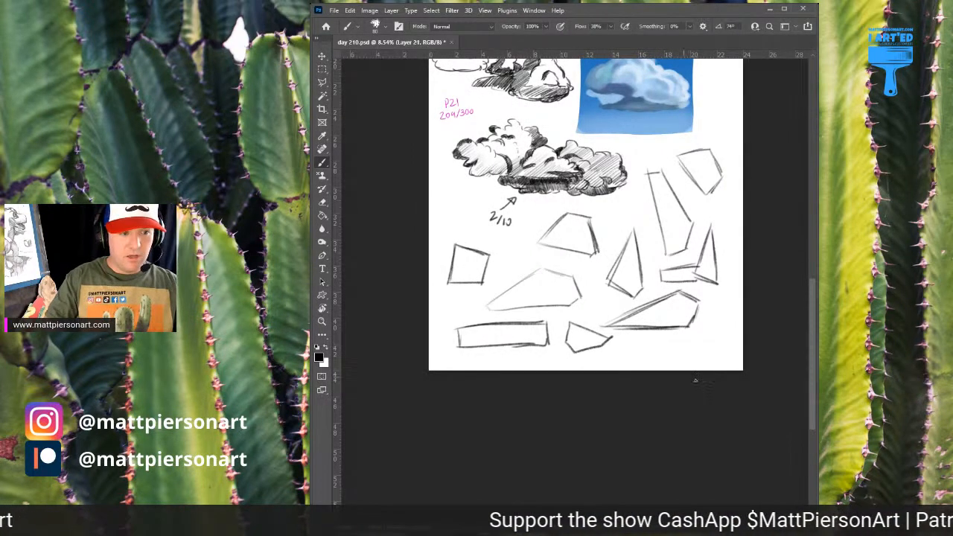
Outline the low five-sided polygon with rounded puffs, redoing the first strokes, and add curved puff lines inside to form a cloud
drag(494, 267, 543, 235)
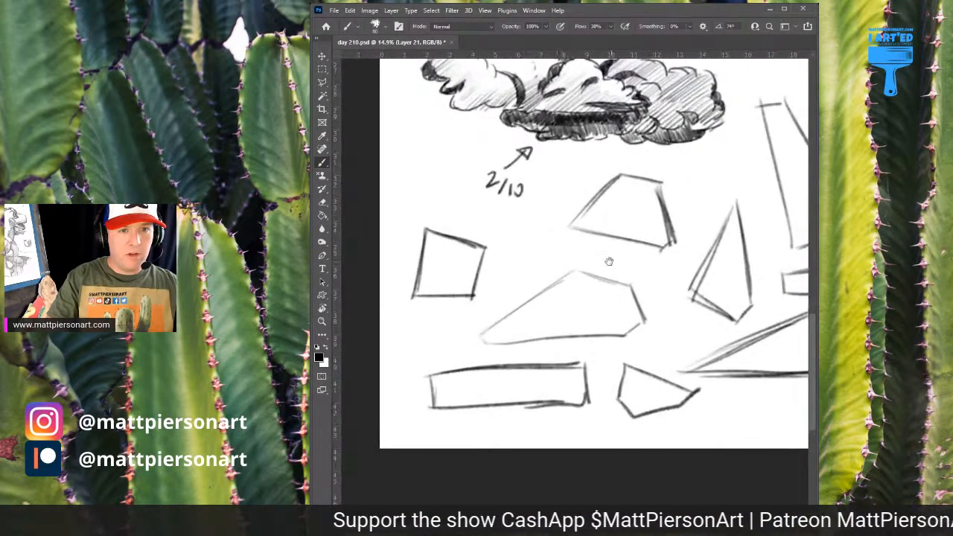
drag(609, 265, 574, 255)
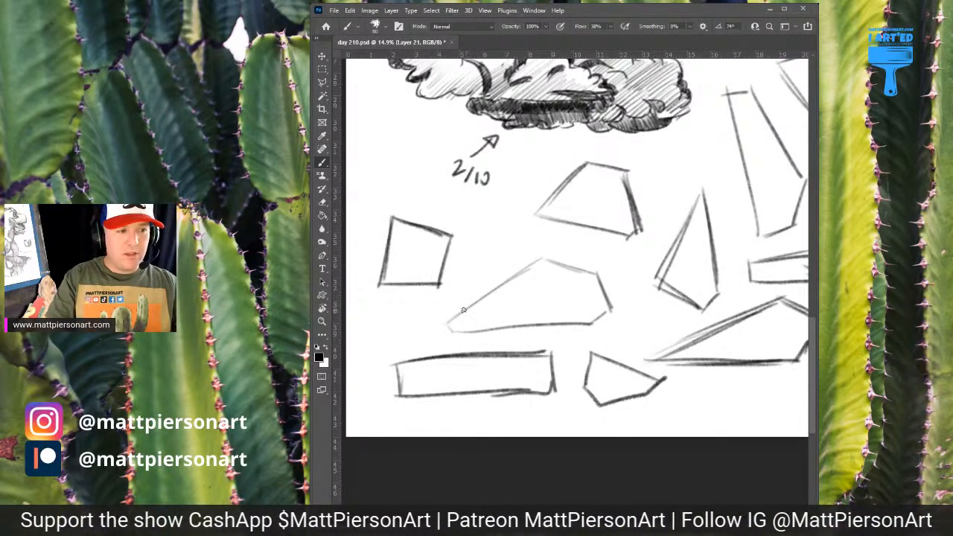
mouse_move(465, 304)
mouse_down()
mouse_move(503, 289)
mouse_move(488, 285)
mouse_move(543, 298)
mouse_move(511, 281)
mouse_move(532, 270)
mouse_move(509, 268)
mouse_move(536, 255)
mouse_move(600, 268)
mouse_move(598, 284)
mouse_move(615, 295)
mouse_move(593, 330)
mouse_move(444, 316)
mouse_move(467, 284)
mouse_move(445, 316)
mouse_move(522, 287)
mouse_move(499, 307)
mouse_up()
key(ctrl+z)
key(ctrl+z)
key(ctrl+z)
drag(498, 305, 533, 304)
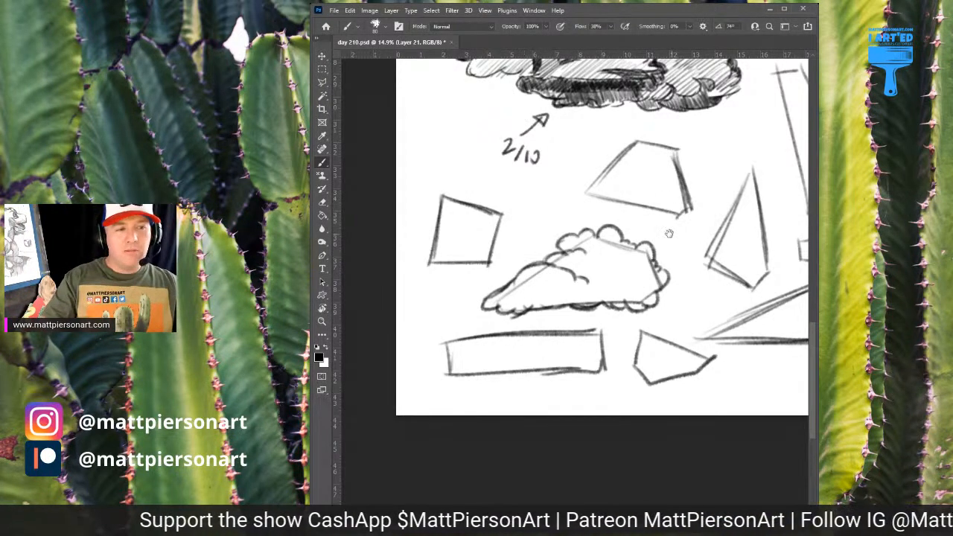
Turn the trapezoid into a cloud by drawing rounded puffs around its edges and curved puff lines inside
drag(678, 225, 633, 263)
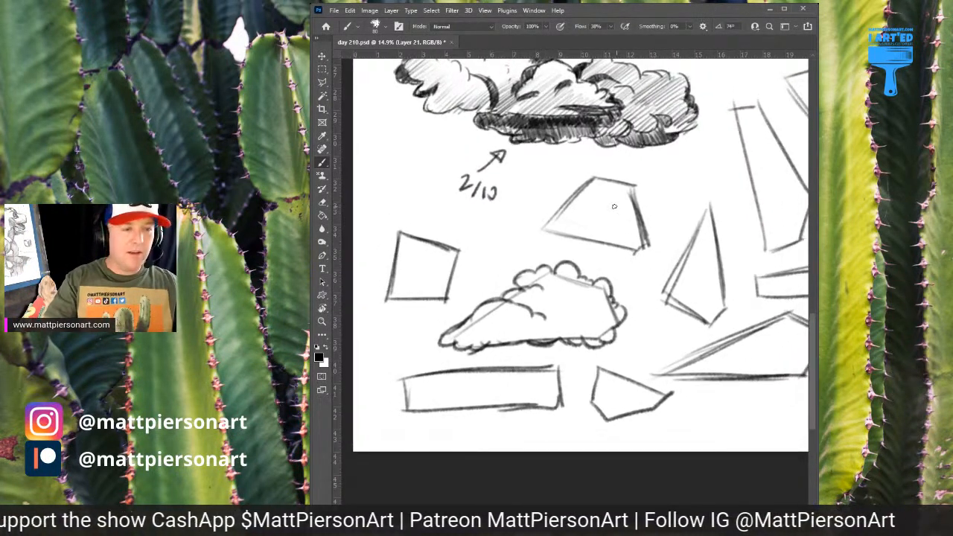
drag(597, 196, 583, 211)
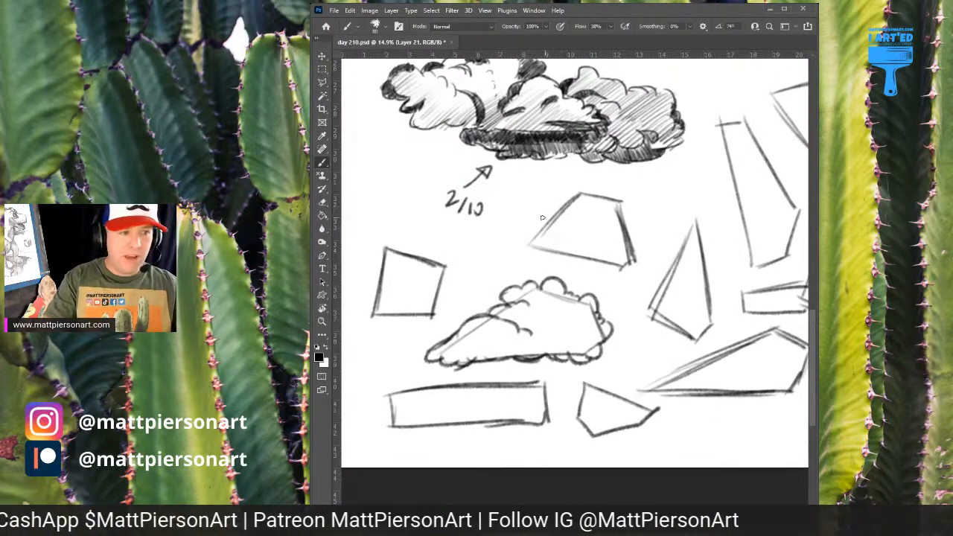
mouse_move(519, 241)
mouse_down()
mouse_move(564, 215)
mouse_move(549, 218)
mouse_move(581, 231)
mouse_up()
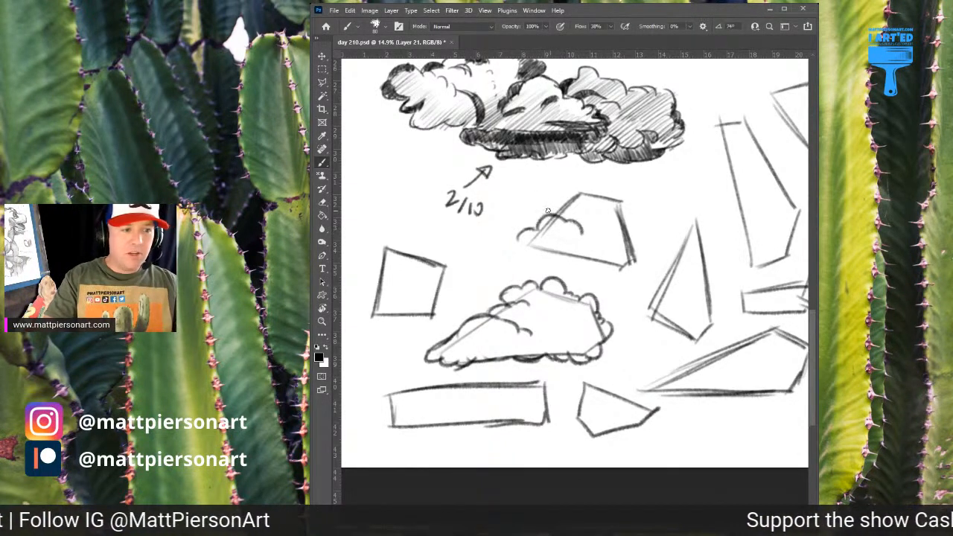
mouse_move(548, 217)
mouse_down()
mouse_move(587, 196)
mouse_move(580, 193)
mouse_move(608, 195)
mouse_move(628, 241)
mouse_move(615, 238)
mouse_move(620, 219)
mouse_move(593, 251)
mouse_up()
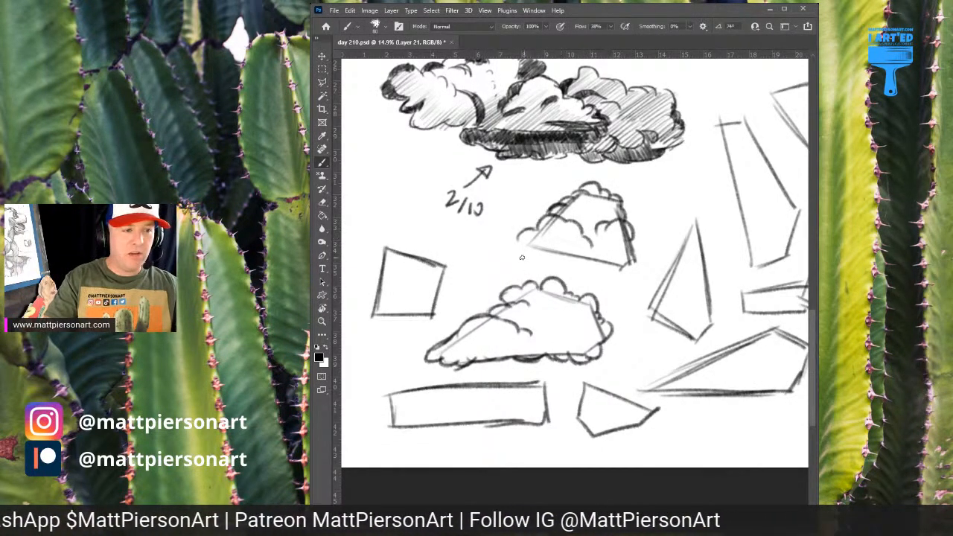
mouse_move(522, 234)
mouse_down()
mouse_move(516, 255)
mouse_move(561, 261)
mouse_move(519, 252)
mouse_move(518, 242)
mouse_move(618, 274)
mouse_move(634, 271)
mouse_move(622, 270)
mouse_move(645, 251)
mouse_move(640, 265)
mouse_up()
Turn the narrow kite shape into a cloud, replacing the first left-side puffs with larger ones and continuing around the whole outline
mouse_move(582, 268)
mouse_down()
mouse_move(618, 235)
mouse_move(551, 195)
mouse_move(492, 216)
mouse_up()
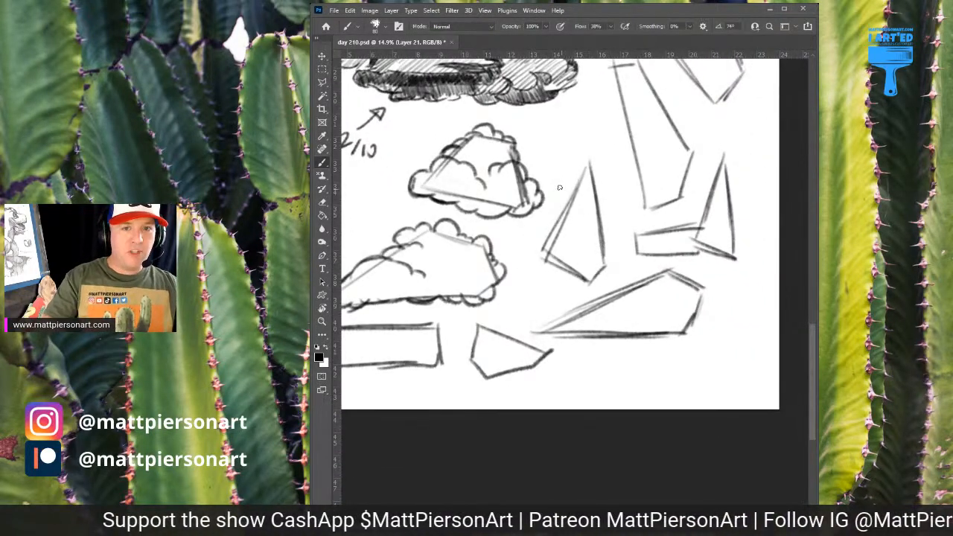
mouse_move(587, 164)
mouse_down()
mouse_move(563, 195)
mouse_move(608, 173)
mouse_move(611, 186)
mouse_move(553, 225)
mouse_move(571, 223)
mouse_move(560, 236)
mouse_up()
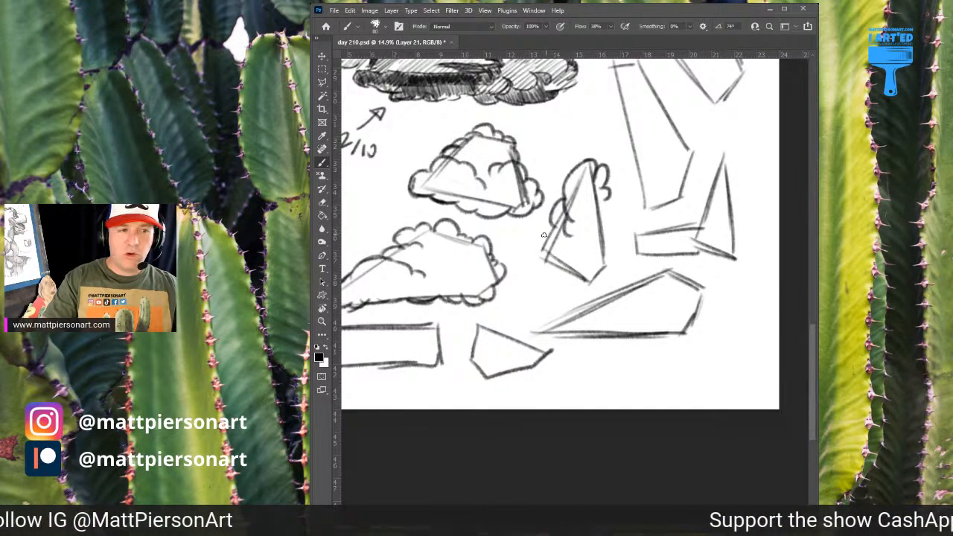
drag(548, 224, 543, 239)
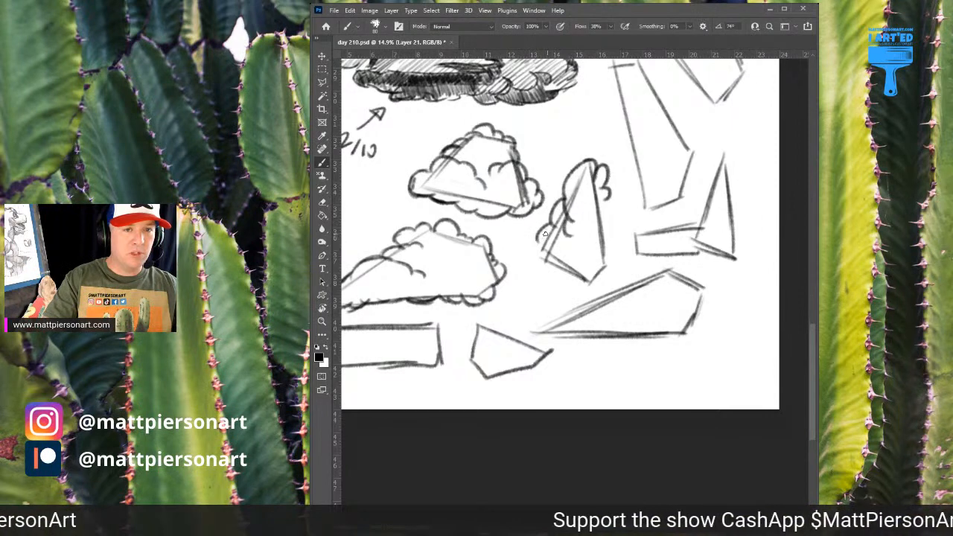
key(ctrl+z)
key(ctrl+z)
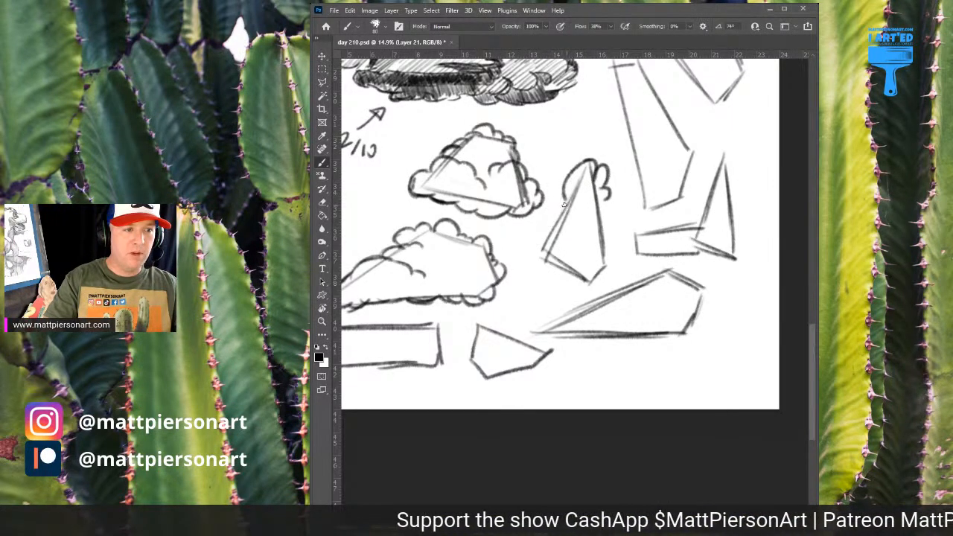
mouse_move(555, 210)
mouse_down()
mouse_move(586, 197)
mouse_move(538, 234)
mouse_move(535, 258)
mouse_move(521, 246)
mouse_move(555, 270)
mouse_up()
drag(554, 272, 577, 265)
mouse_move(605, 198)
mouse_down()
mouse_move(608, 225)
mouse_move(594, 219)
mouse_move(620, 241)
mouse_move(608, 244)
mouse_move(617, 255)
mouse_move(612, 276)
mouse_move(569, 277)
mouse_up()
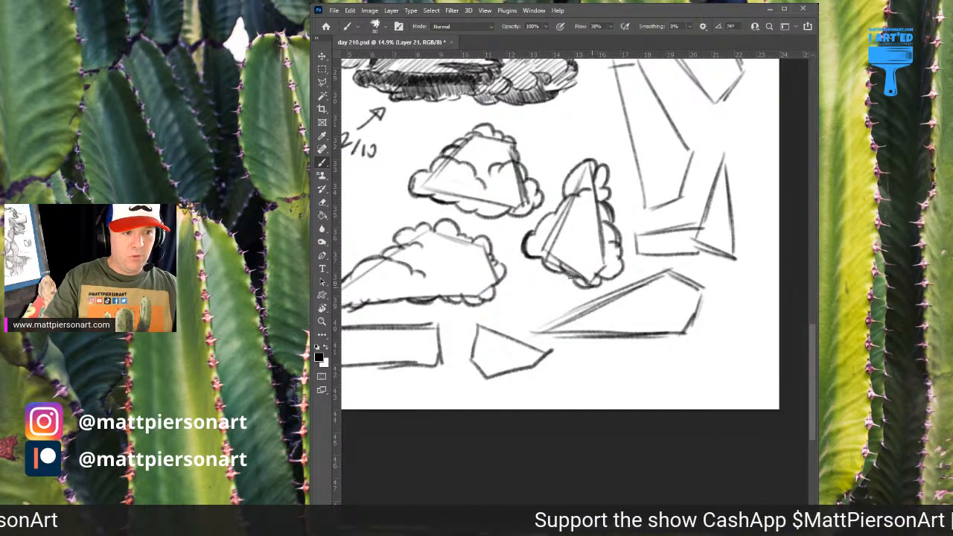
Draw puffs around the tall tapered polygon, with inner curves and hatching at its lower right, to form a vertical cloud
scroll(581, 246, up, 3)
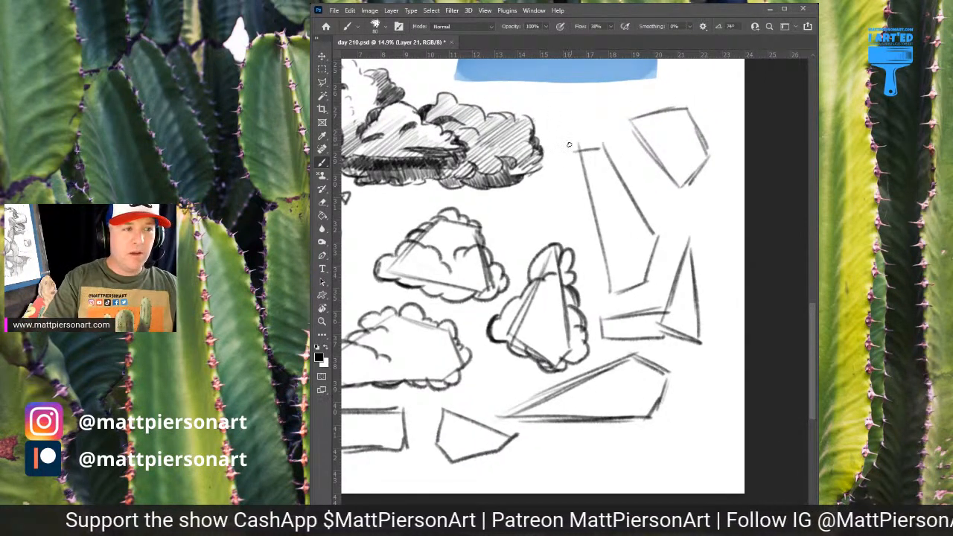
mouse_move(575, 141)
mouse_down()
mouse_move(598, 140)
mouse_move(609, 133)
mouse_move(632, 176)
mouse_move(568, 167)
mouse_move(573, 220)
mouse_up()
mouse_move(630, 189)
mouse_down()
mouse_move(645, 204)
mouse_move(611, 192)
mouse_move(657, 222)
mouse_up()
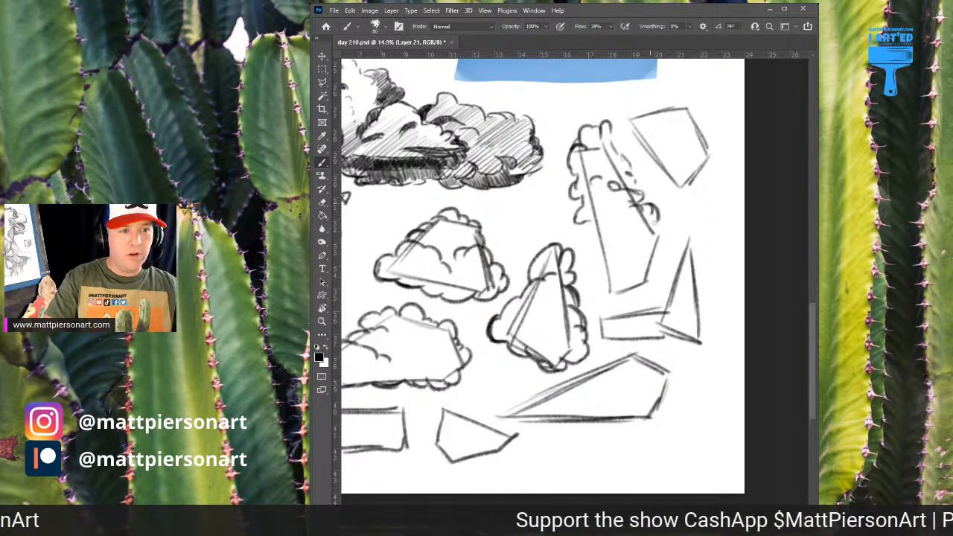
mouse_move(588, 228)
mouse_down()
mouse_move(605, 205)
mouse_move(595, 203)
mouse_move(609, 205)
mouse_move(589, 133)
mouse_move(594, 244)
mouse_move(584, 236)
mouse_move(585, 253)
mouse_move(604, 292)
mouse_move(620, 296)
mouse_move(597, 286)
mouse_move(603, 294)
mouse_move(644, 285)
mouse_up()
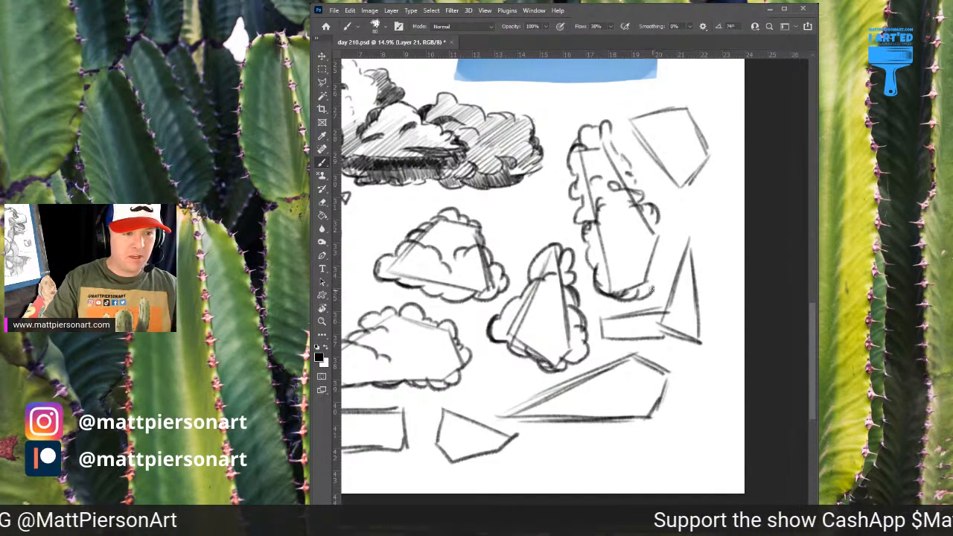
mouse_move(650, 289)
mouse_down()
mouse_move(645, 240)
mouse_move(654, 249)
mouse_up()
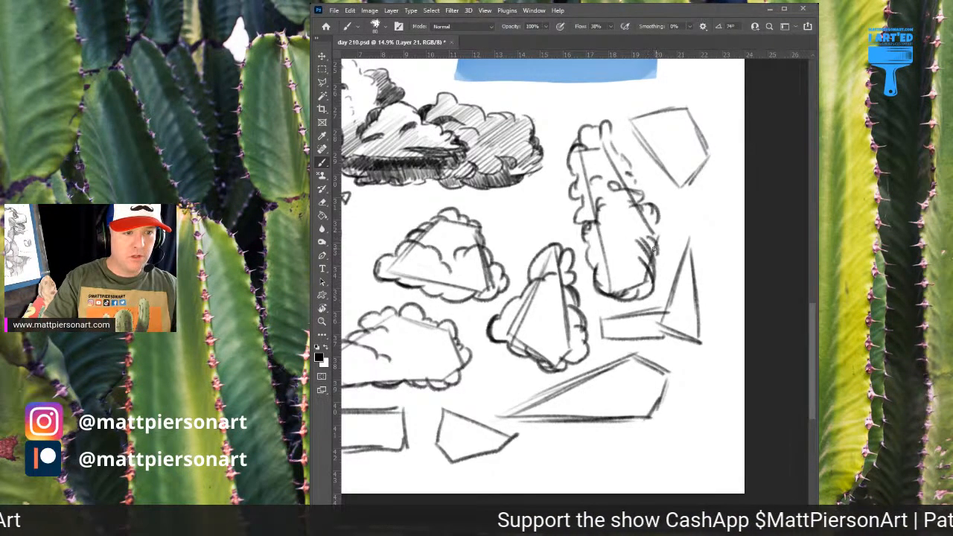
Turn the small tilted shape at the upper right into a puffy cloud and draw a simple small cloud outline above it
mouse_move(682, 168)
mouse_down()
mouse_move(649, 183)
mouse_move(617, 244)
mouse_up()
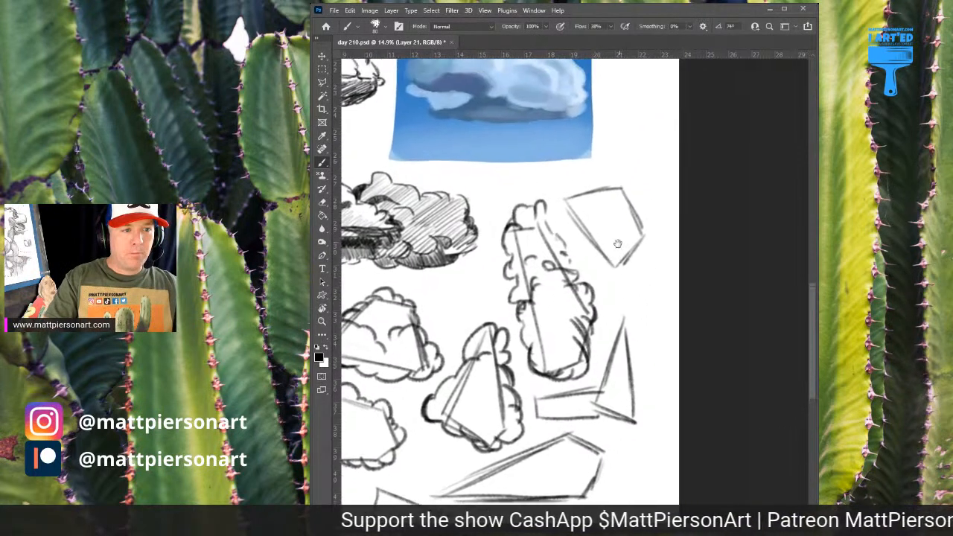
drag(563, 213, 603, 232)
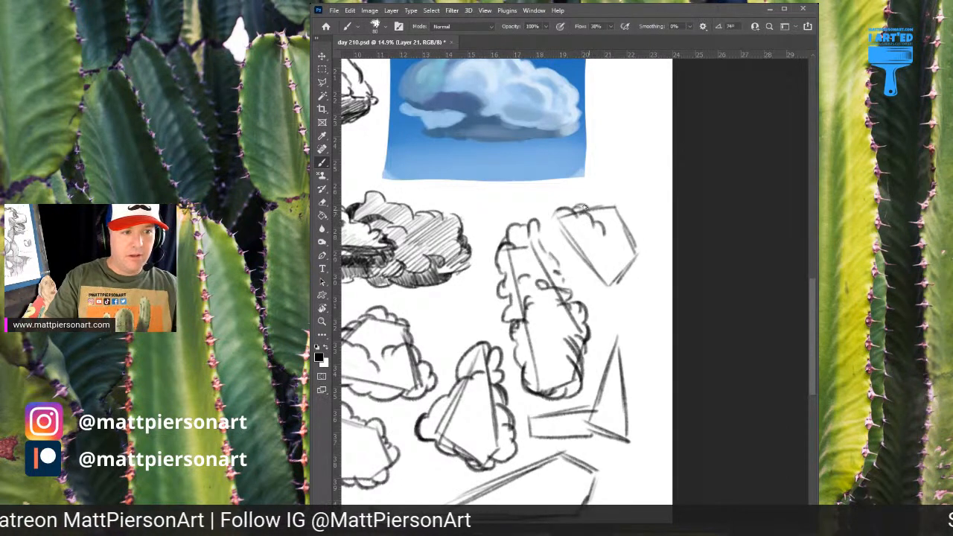
mouse_move(599, 196)
mouse_down()
mouse_move(619, 202)
mouse_move(623, 218)
mouse_up()
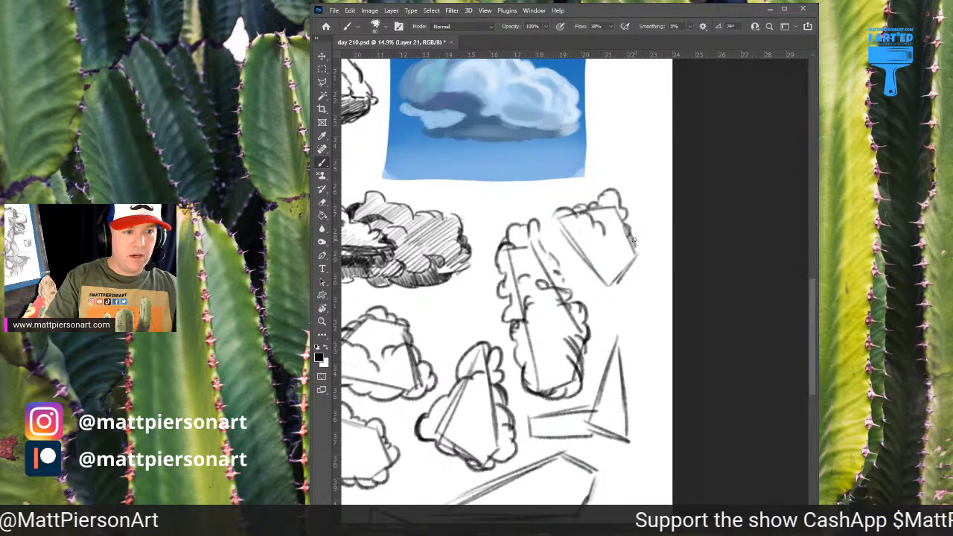
mouse_move(625, 227)
mouse_down()
mouse_move(642, 255)
mouse_move(622, 272)
mouse_up()
mouse_move(559, 212)
mouse_down()
mouse_move(548, 229)
mouse_move(562, 250)
mouse_up()
mouse_move(606, 151)
mouse_down()
mouse_move(634, 139)
mouse_move(652, 147)
mouse_move(633, 172)
mouse_move(604, 159)
mouse_up()
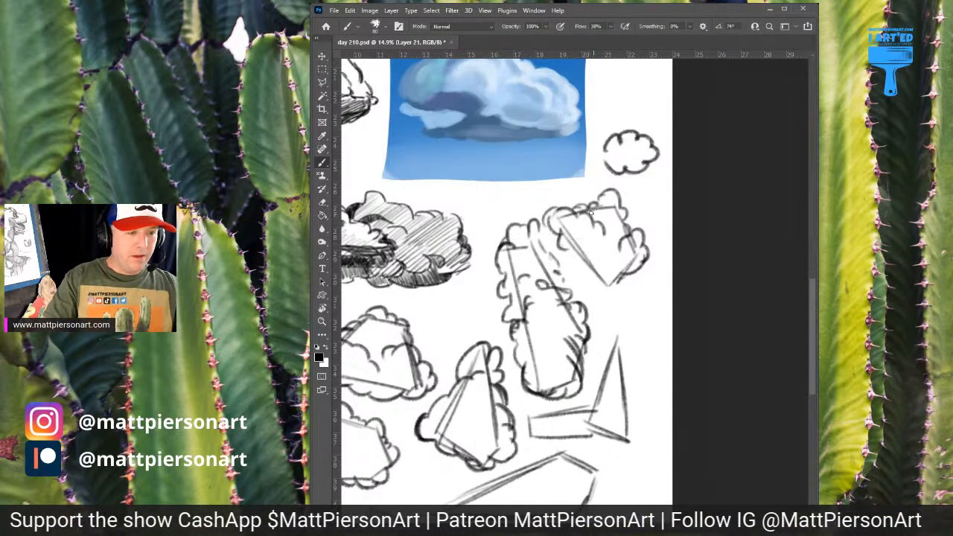
mouse_move(561, 249)
mouse_down()
mouse_move(580, 250)
mouse_move(575, 259)
mouse_move(589, 260)
mouse_move(601, 290)
mouse_move(621, 287)
mouse_move(612, 262)
mouse_move(618, 273)
mouse_up()
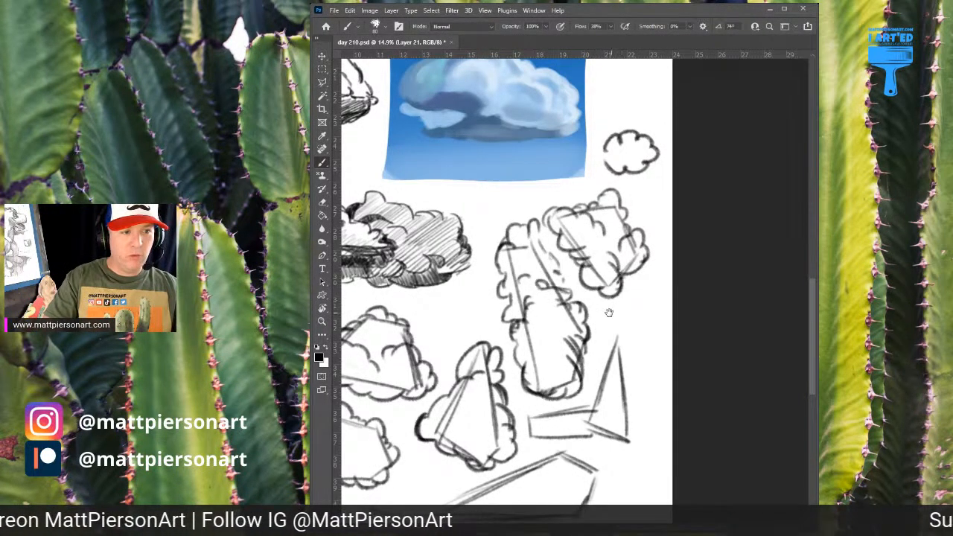
drag(603, 315, 585, 183)
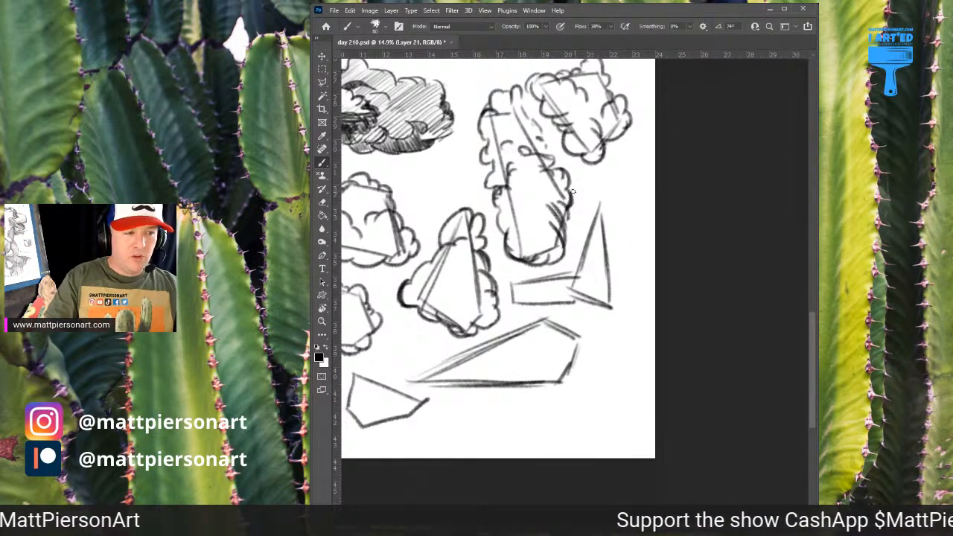
Turn the narrow triangle and the horizontal bar beside it into overlapping clouds with puffs around their edges and hatching inside
mouse_move(597, 202)
mouse_down()
mouse_move(584, 235)
mouse_move(592, 205)
mouse_move(617, 224)
mouse_up()
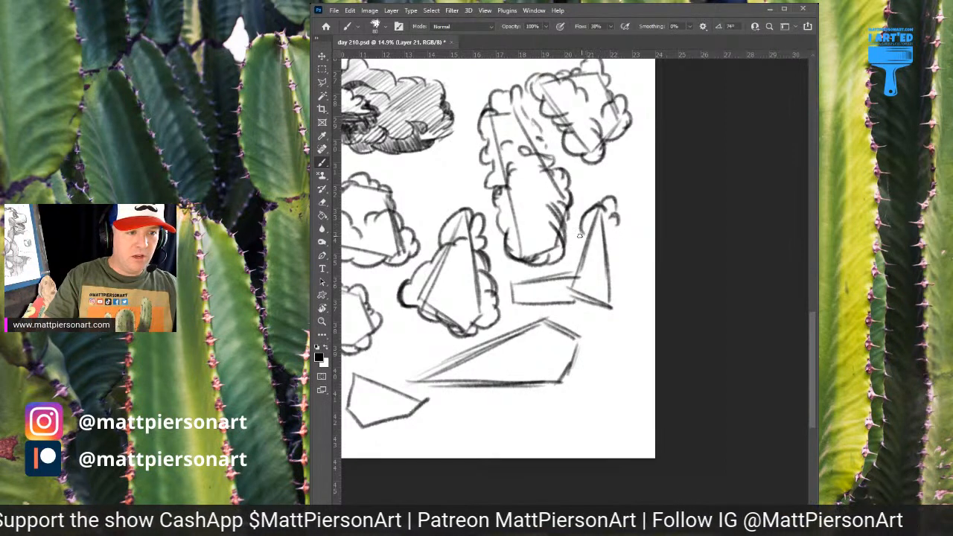
mouse_move(573, 248)
mouse_down()
mouse_move(603, 243)
mouse_move(627, 232)
mouse_move(618, 223)
mouse_move(620, 275)
mouse_move(584, 277)
mouse_move(570, 262)
mouse_move(575, 246)
mouse_move(565, 289)
mouse_move(571, 281)
mouse_move(576, 305)
mouse_move(608, 311)
mouse_move(609, 284)
mouse_move(614, 296)
mouse_move(599, 267)
mouse_move(613, 280)
mouse_move(611, 260)
mouse_move(614, 279)
mouse_move(619, 268)
mouse_move(614, 292)
mouse_up()
drag(539, 251, 598, 200)
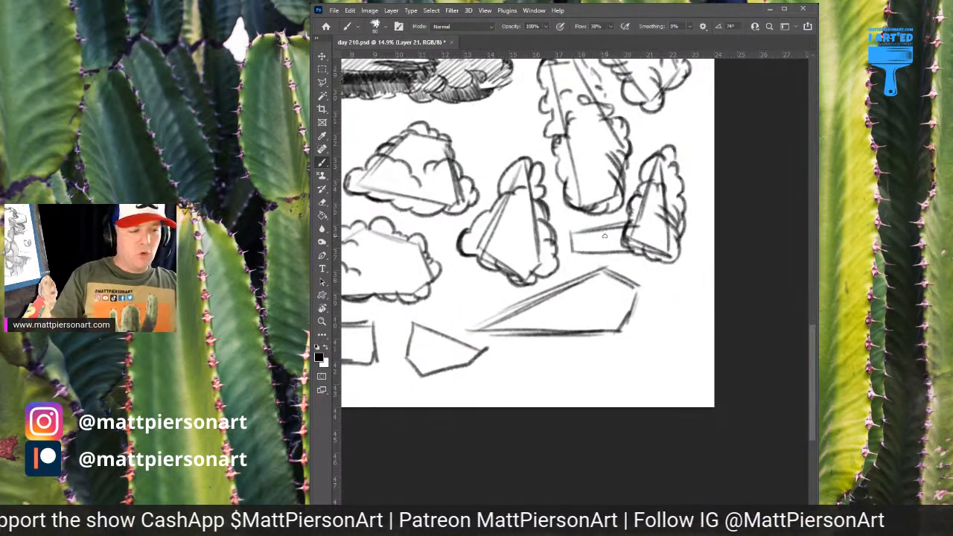
mouse_move(627, 221)
mouse_down()
mouse_move(589, 236)
mouse_move(592, 227)
mouse_move(575, 225)
mouse_move(564, 236)
mouse_move(569, 249)
mouse_move(616, 270)
mouse_move(656, 264)
mouse_up()
Turn the long wedge-shaped polygon into a cloud with small inner puffs, a rounded pointed end and a softly bumpy base
mouse_move(608, 283)
mouse_down()
mouse_move(679, 201)
mouse_move(729, 201)
mouse_up()
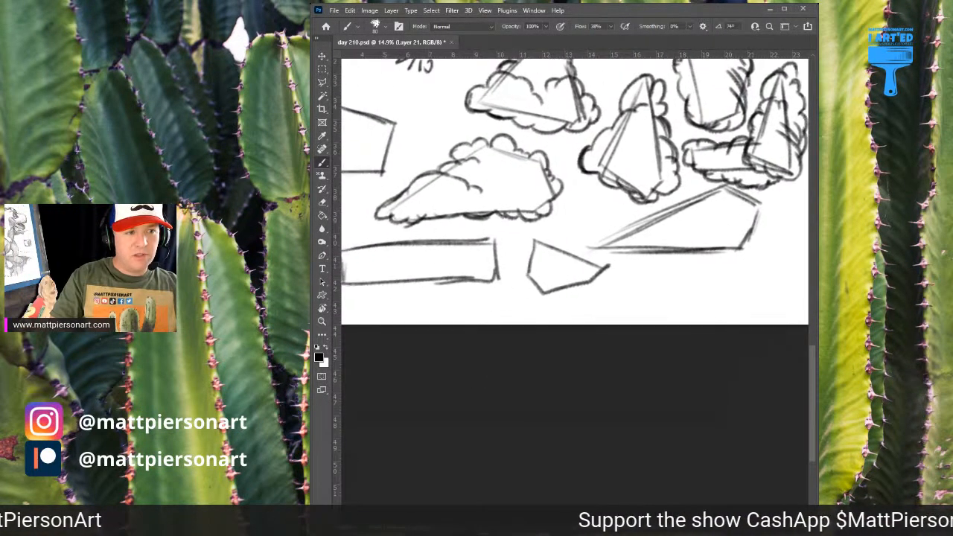
mouse_move(615, 230)
mouse_down()
mouse_move(514, 240)
mouse_move(581, 234)
mouse_move(594, 224)
mouse_move(573, 216)
mouse_move(594, 205)
mouse_move(615, 229)
mouse_move(612, 203)
mouse_move(654, 204)
mouse_move(659, 215)
mouse_move(649, 200)
mouse_move(595, 206)
mouse_move(641, 210)
mouse_move(655, 227)
mouse_move(647, 242)
mouse_up()
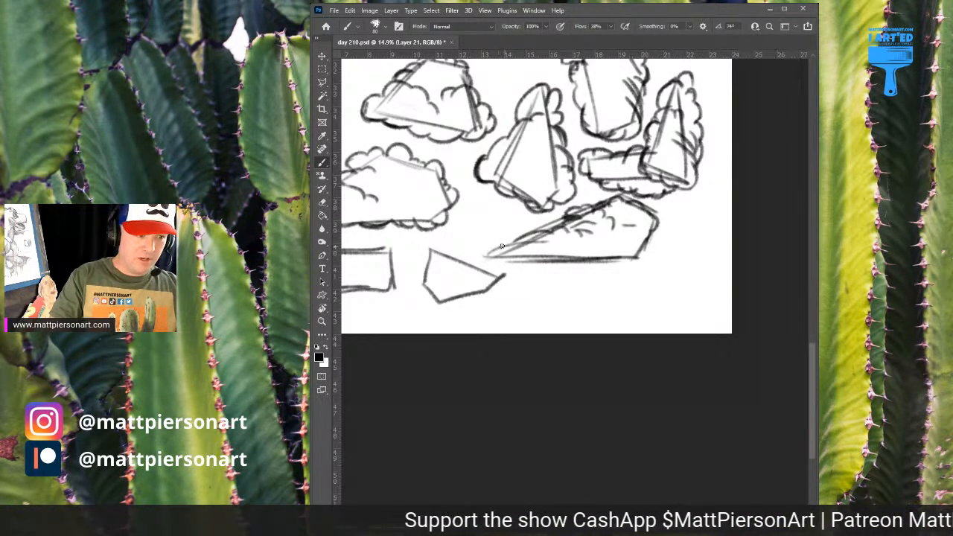
mouse_move(502, 247)
mouse_down()
mouse_move(485, 251)
mouse_move(517, 265)
mouse_move(621, 263)
mouse_move(633, 255)
mouse_move(623, 236)
mouse_up()
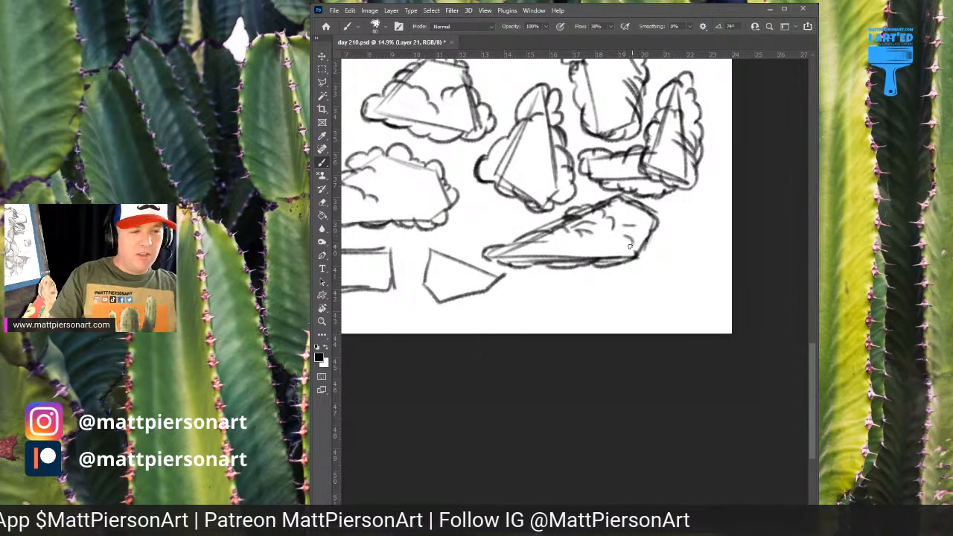
mouse_move(630, 247)
mouse_down()
mouse_move(639, 237)
mouse_move(639, 252)
mouse_move(646, 240)
mouse_up()
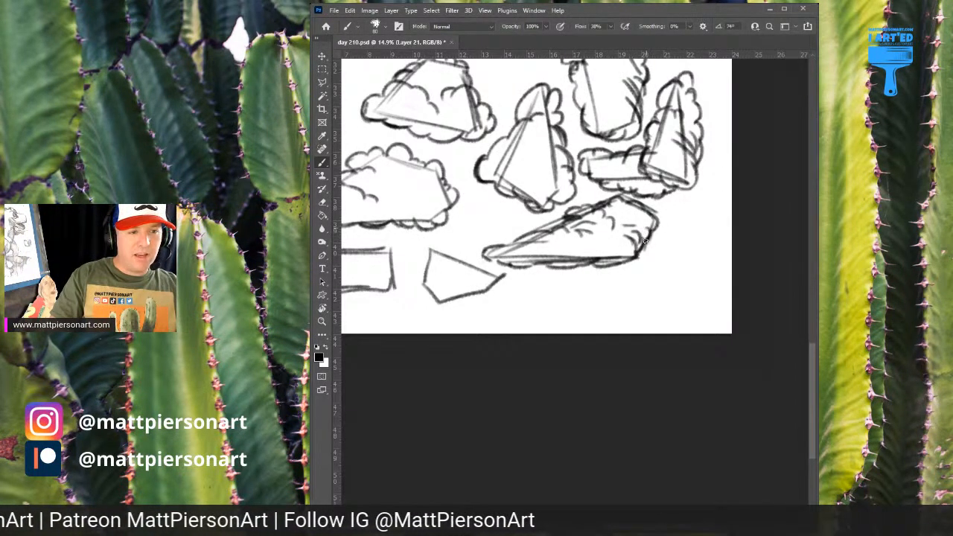
Draw puffs around the small five-sided shape and add curved puff lines tapering toward its point
mouse_move(558, 172)
mouse_down()
mouse_move(623, 115)
mouse_move(669, 153)
mouse_move(658, 233)
mouse_move(717, 125)
mouse_up()
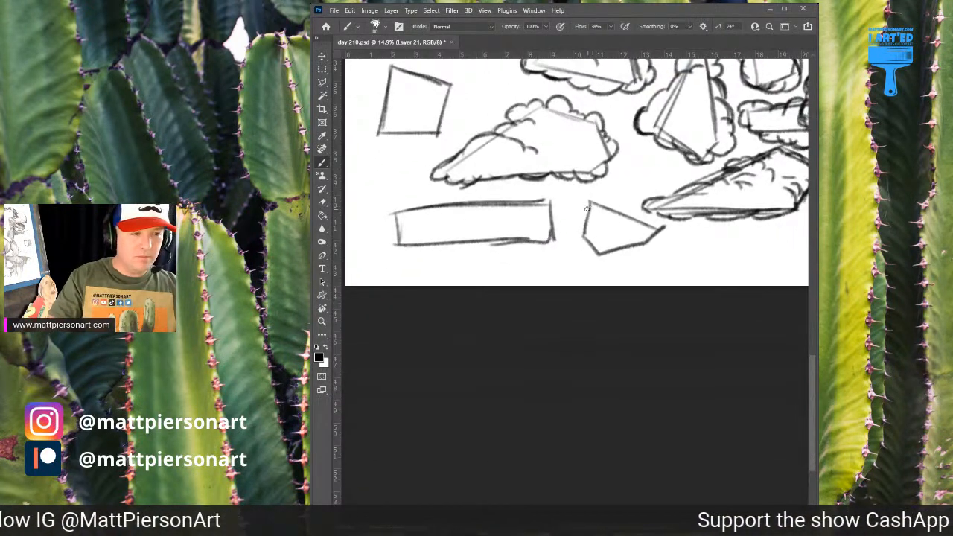
mouse_move(586, 203)
mouse_down()
mouse_move(582, 216)
mouse_move(600, 199)
mouse_move(611, 223)
mouse_move(621, 212)
mouse_move(647, 231)
mouse_up()
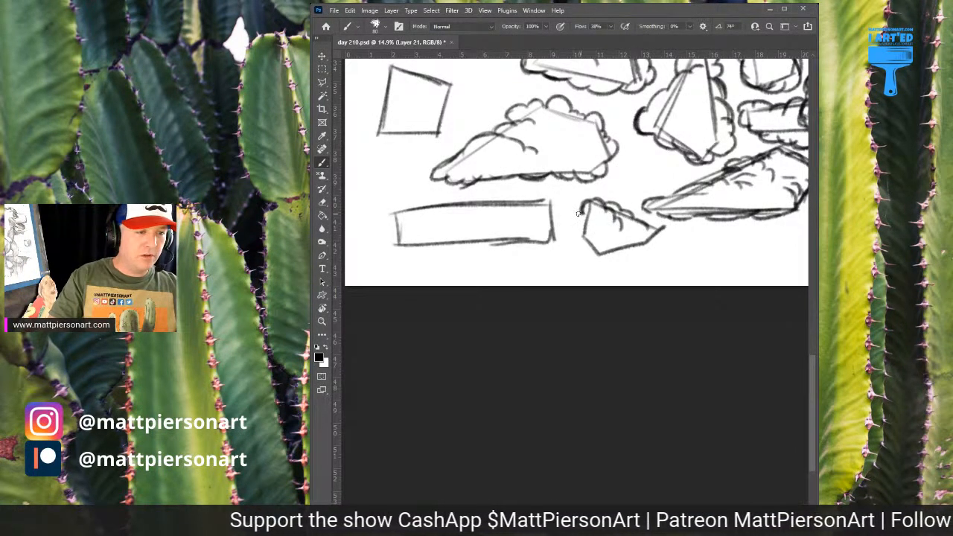
mouse_move(579, 214)
mouse_down()
mouse_move(580, 241)
mouse_move(609, 259)
mouse_move(628, 238)
mouse_move(630, 249)
mouse_move(642, 245)
mouse_move(658, 225)
mouse_move(641, 247)
mouse_up()
Turn the tilted square into a cloud with large puffs over its upper corners, smaller ones around the sides and curves inside
drag(516, 161, 649, 233)
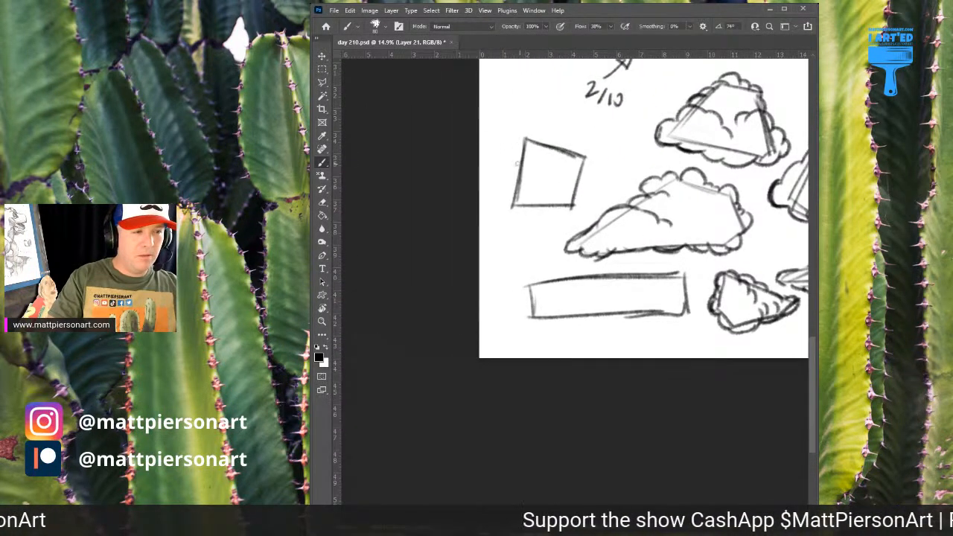
mouse_move(516, 163)
mouse_down()
mouse_move(530, 134)
mouse_move(521, 146)
mouse_move(513, 132)
mouse_move(526, 140)
mouse_up()
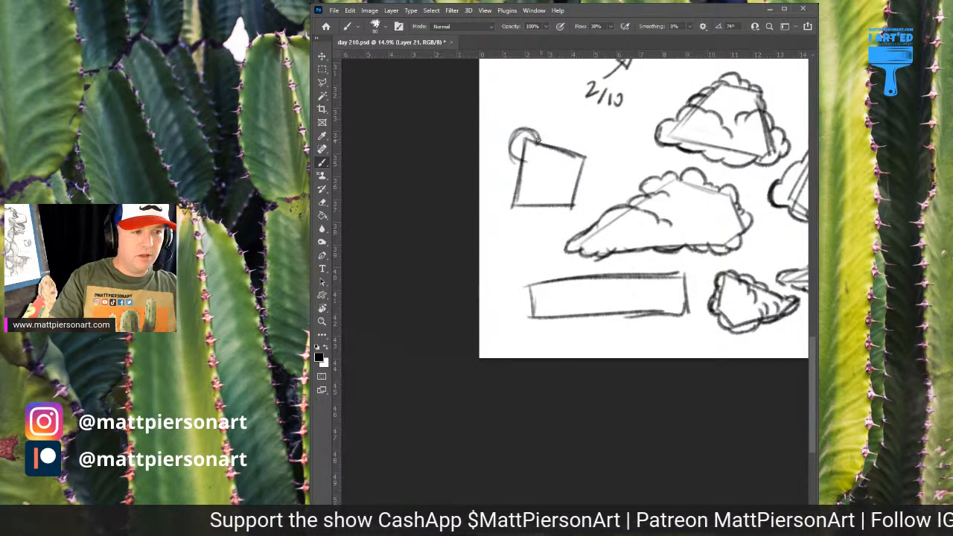
mouse_move(547, 144)
mouse_down()
mouse_move(568, 147)
mouse_move(597, 127)
mouse_move(599, 147)
mouse_move(580, 165)
mouse_move(587, 170)
mouse_move(572, 202)
mouse_up()
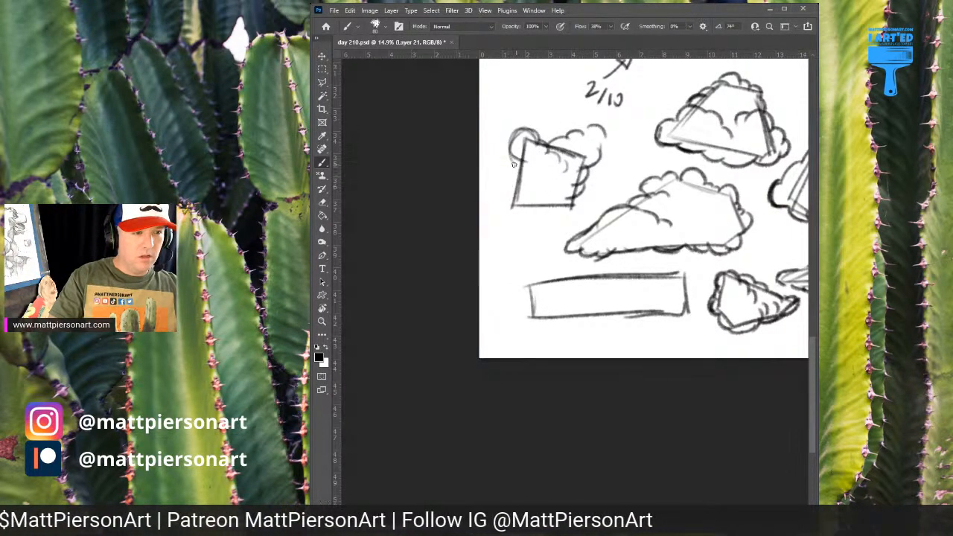
mouse_move(512, 160)
mouse_down()
mouse_move(504, 170)
mouse_move(515, 192)
mouse_move(500, 209)
mouse_move(524, 216)
mouse_move(555, 202)
mouse_move(550, 215)
mouse_move(542, 209)
mouse_up()
mouse_move(560, 168)
mouse_down()
mouse_move(554, 185)
mouse_move(539, 159)
mouse_move(533, 172)
mouse_move(544, 167)
mouse_move(553, 183)
mouse_up()
Turn the long rectangle into a low, wide cloud of overlapping puff groups and hide the straight construction shapes
drag(594, 213, 535, 124)
mouse_move(453, 201)
mouse_down()
mouse_move(475, 190)
mouse_move(506, 195)
mouse_move(542, 216)
mouse_up()
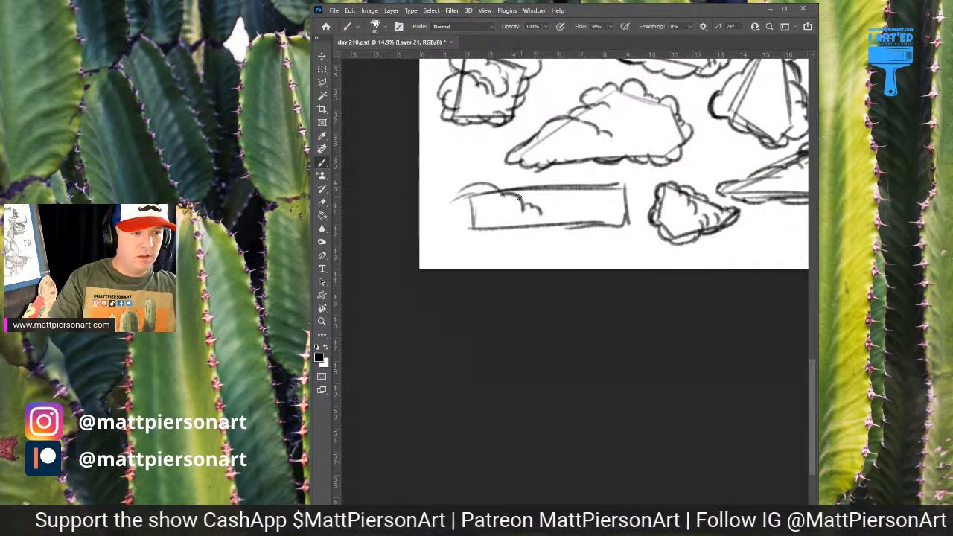
mouse_move(503, 192)
mouse_down()
mouse_move(623, 183)
mouse_move(621, 193)
mouse_move(592, 190)
mouse_move(609, 212)
mouse_up()
mouse_move(544, 215)
mouse_down()
mouse_move(551, 222)
mouse_move(532, 232)
mouse_move(491, 236)
mouse_up()
mouse_move(461, 231)
mouse_down()
mouse_move(440, 213)
mouse_move(464, 192)
mouse_up()
mouse_move(547, 205)
mouse_down()
mouse_move(559, 198)
mouse_move(571, 226)
mouse_move(592, 227)
mouse_move(633, 211)
mouse_move(636, 200)
mouse_up()
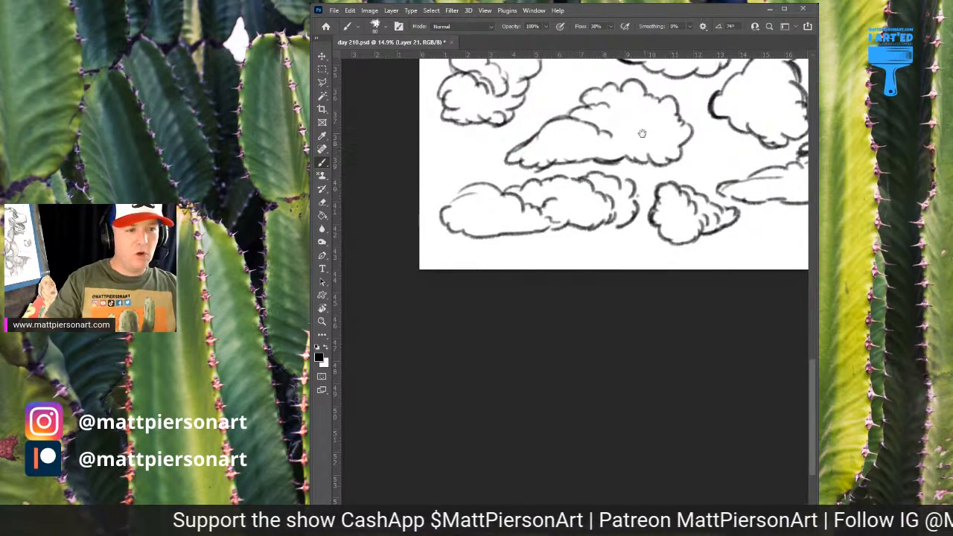
Thicken the upper-left outline of the wedge-shaped cloud below the 2/10 note and fill the notch between its puffs with black
drag(642, 133, 479, 248)
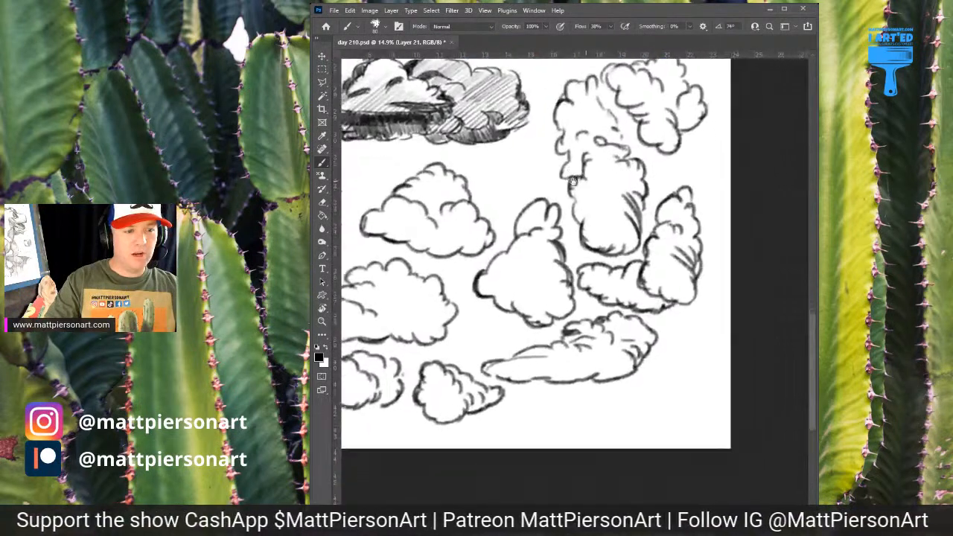
drag(592, 197, 631, 288)
drag(440, 255, 646, 101)
mouse_move(584, 244)
mouse_down()
mouse_move(600, 233)
mouse_move(583, 236)
mouse_up()
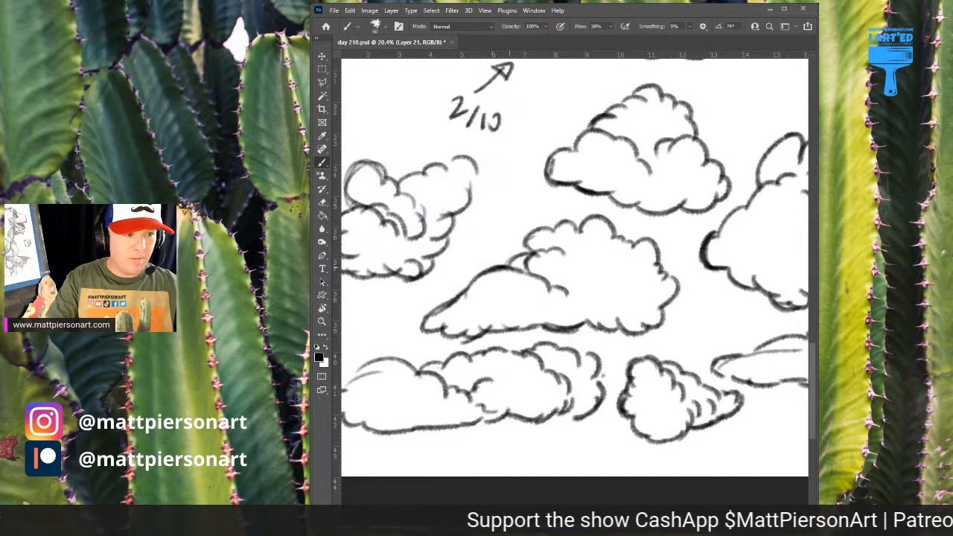
drag(503, 267, 526, 255)
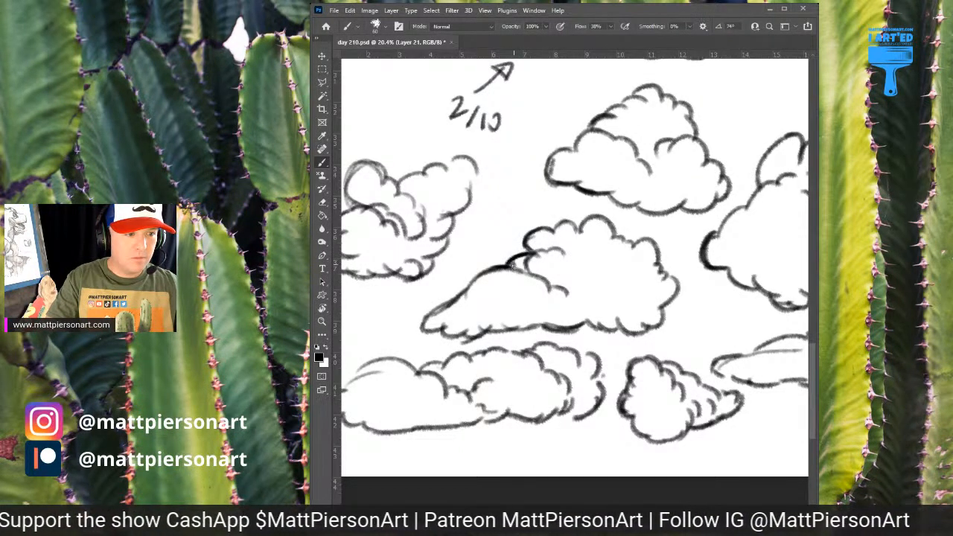
drag(520, 267, 519, 261)
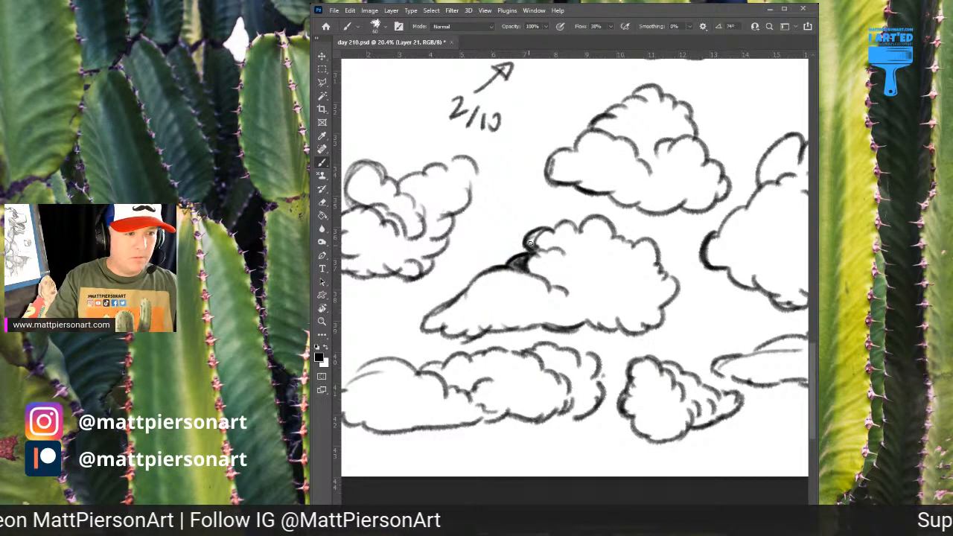
drag(524, 240, 575, 223)
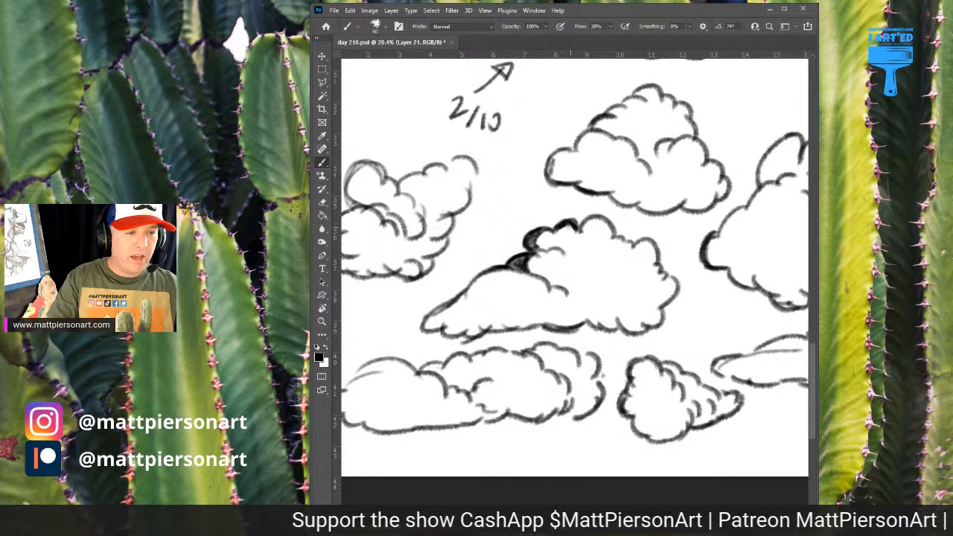
mouse_move(576, 227)
mouse_down()
mouse_move(596, 217)
mouse_move(615, 239)
mouse_move(605, 220)
mouse_move(611, 227)
mouse_up()
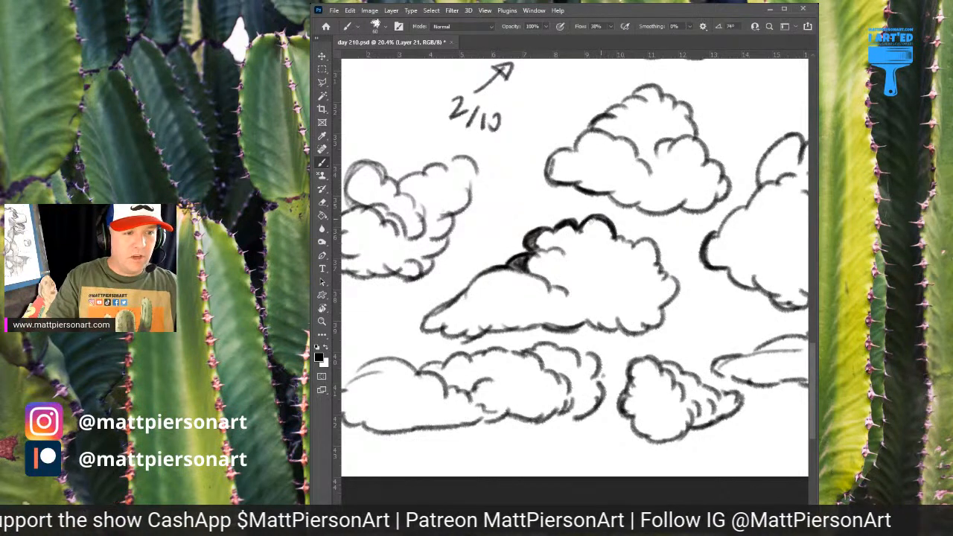
Darken the same cloud's lower-left tip and base outline, and shade a band along the top of its front puff
drag(537, 265, 594, 219)
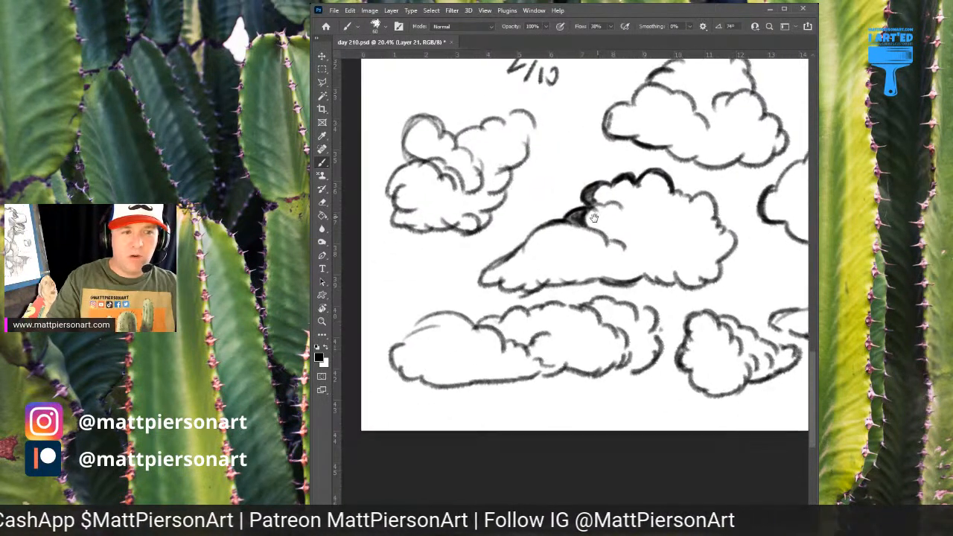
mouse_move(535, 232)
mouse_down()
mouse_move(517, 260)
mouse_move(481, 277)
mouse_move(480, 286)
mouse_move(525, 287)
mouse_up()
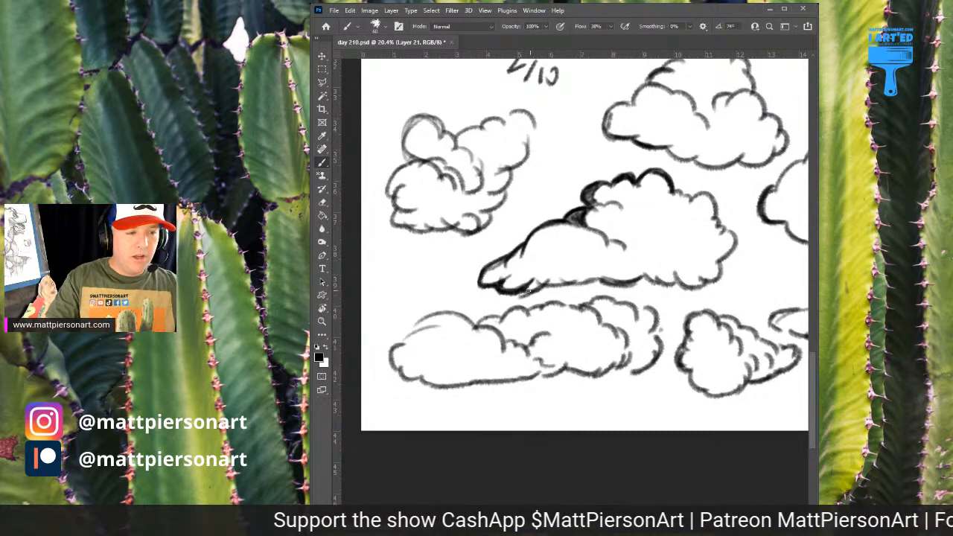
mouse_move(530, 292)
mouse_down()
mouse_move(549, 273)
mouse_move(541, 287)
mouse_move(560, 283)
mouse_move(575, 266)
mouse_move(554, 282)
mouse_move(645, 273)
mouse_up()
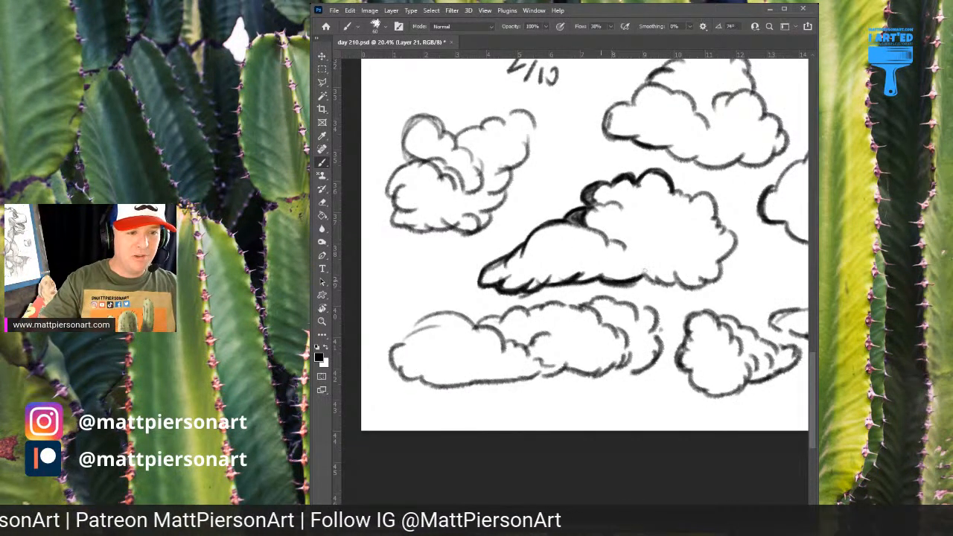
drag(523, 255, 562, 223)
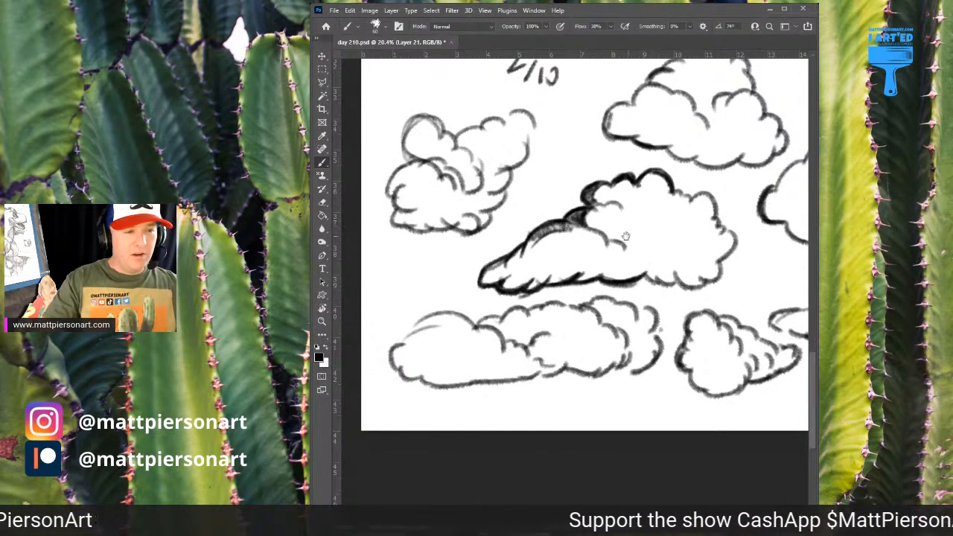
Shade the cloud's pointed left end and its whole underside with dark, scalloped strokes
drag(627, 236, 570, 225)
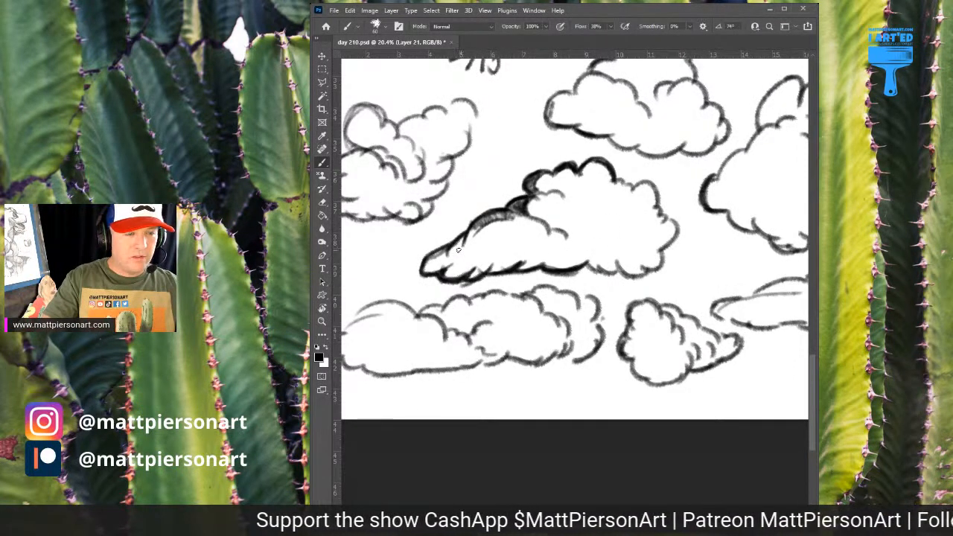
drag(451, 261, 467, 266)
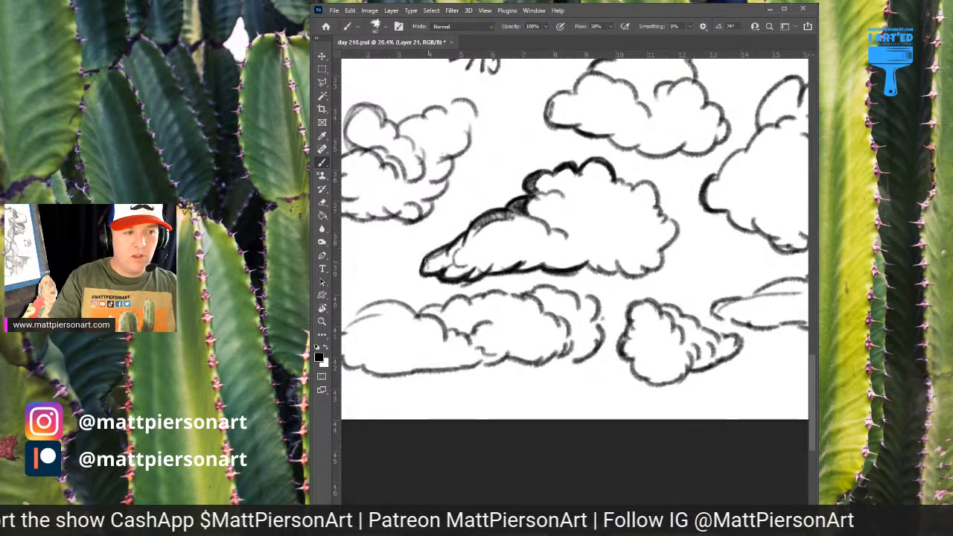
mouse_move(426, 271)
mouse_down()
mouse_move(449, 257)
mouse_move(451, 243)
mouse_move(450, 257)
mouse_move(458, 241)
mouse_move(448, 271)
mouse_move(484, 265)
mouse_move(490, 254)
mouse_move(477, 272)
mouse_up()
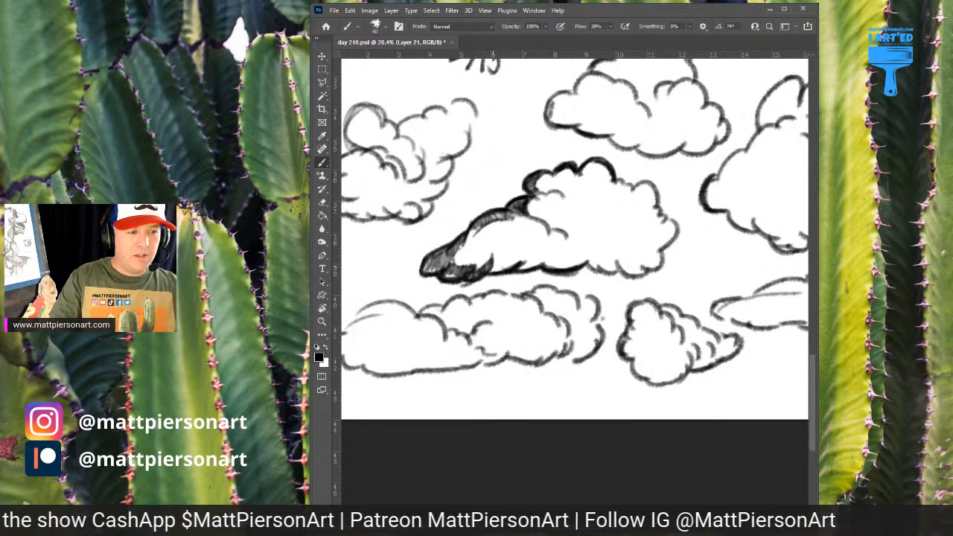
drag(493, 269, 520, 257)
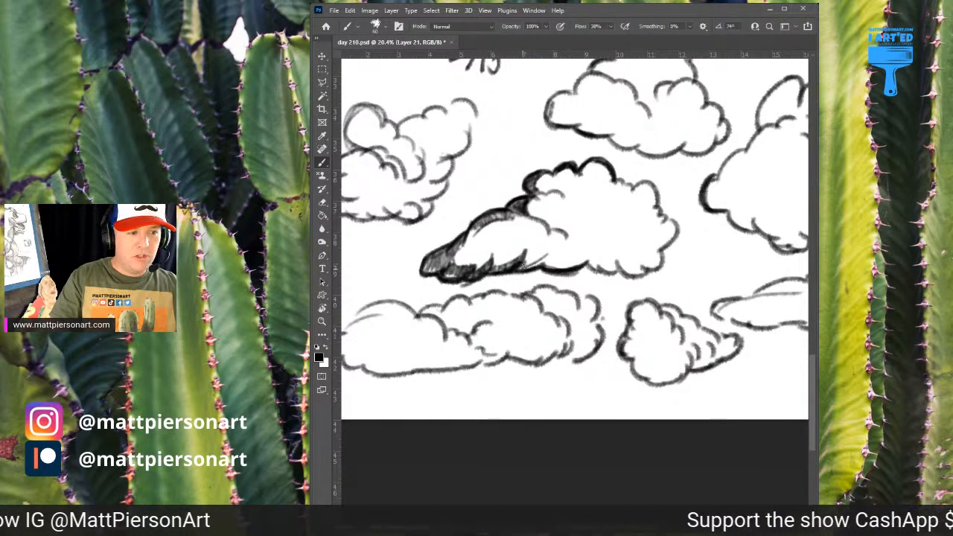
mouse_move(524, 266)
mouse_down()
mouse_move(542, 257)
mouse_move(533, 265)
mouse_up()
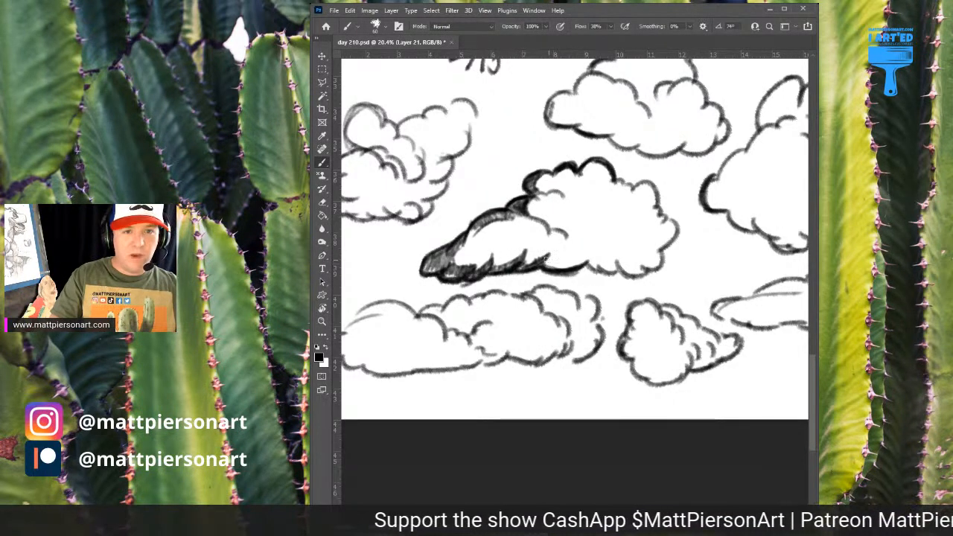
drag(549, 264, 589, 256)
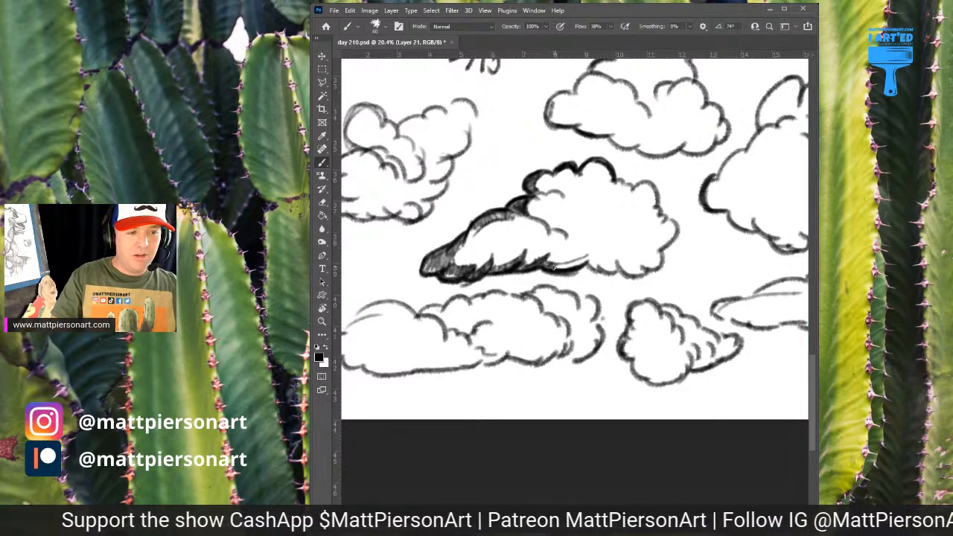
mouse_move(557, 266)
mouse_down()
mouse_move(588, 259)
mouse_move(613, 270)
mouse_move(589, 256)
mouse_move(633, 277)
mouse_move(559, 272)
mouse_up()
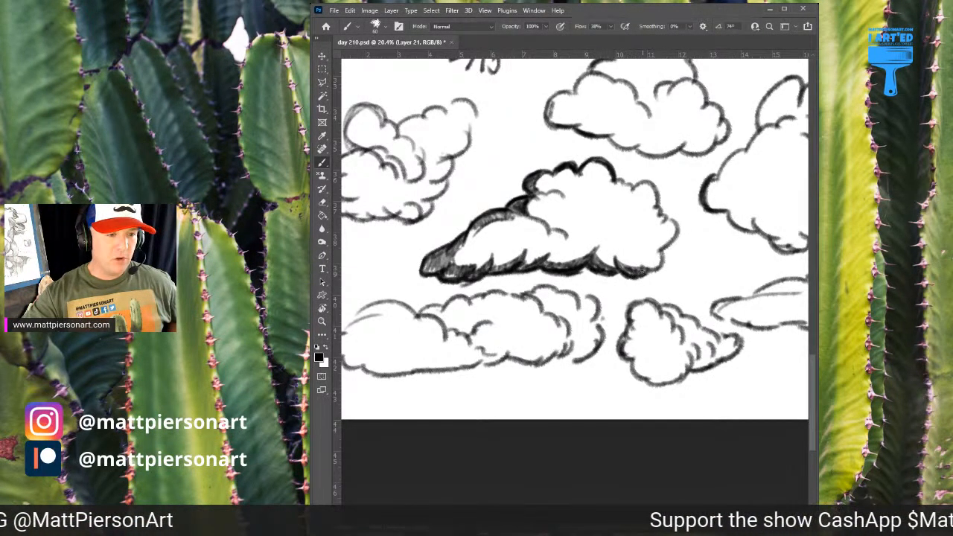
Add dark curved shadows between the cloud's upper puffs and cover its middle puff with light diagonal hatching
mouse_move(586, 183)
mouse_down()
mouse_move(602, 170)
mouse_move(587, 171)
mouse_move(592, 164)
mouse_move(579, 179)
mouse_move(620, 181)
mouse_up()
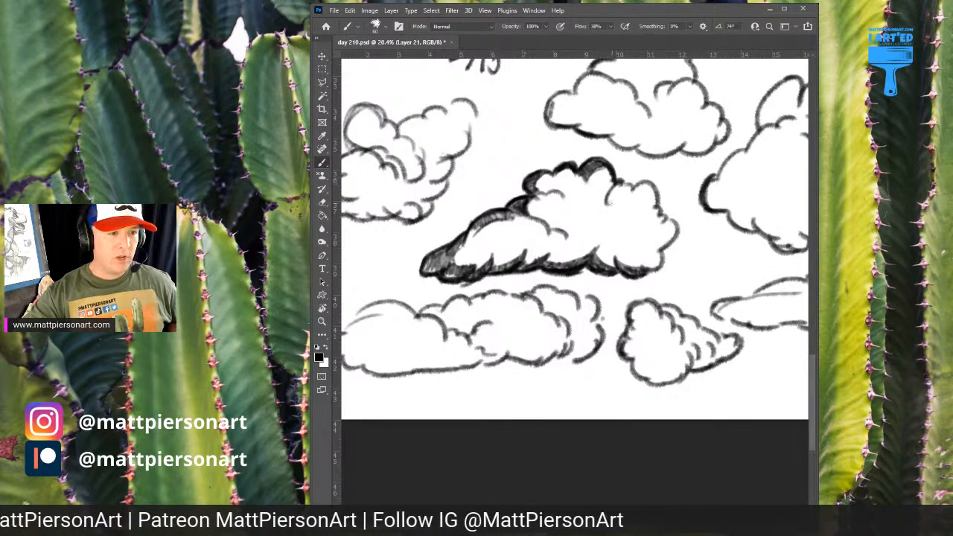
mouse_move(611, 181)
mouse_down()
mouse_move(600, 201)
mouse_move(608, 192)
mouse_up()
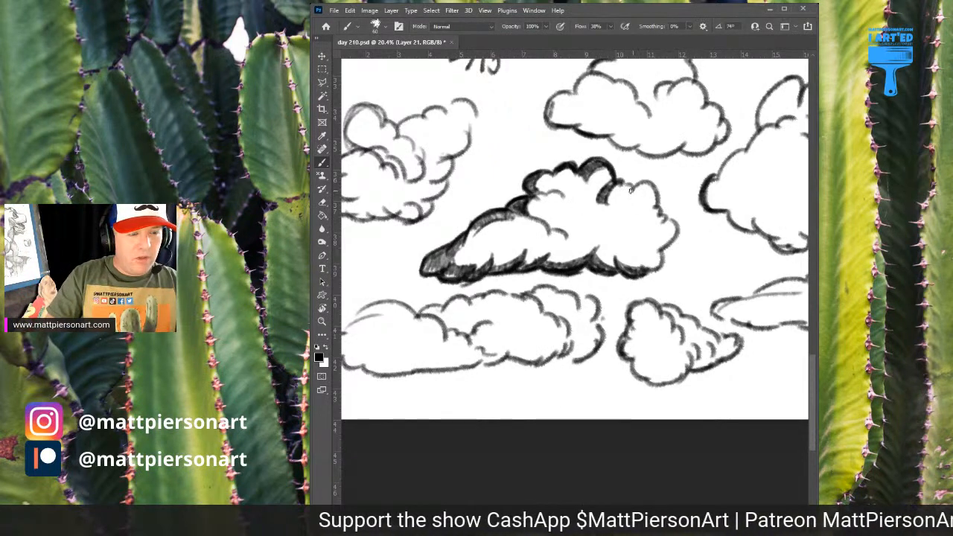
drag(632, 189, 618, 218)
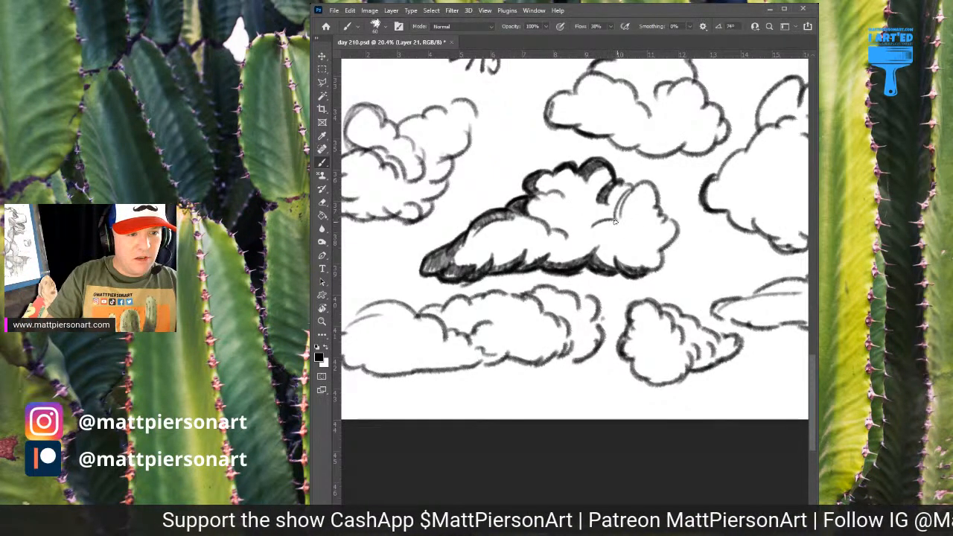
drag(603, 224, 621, 201)
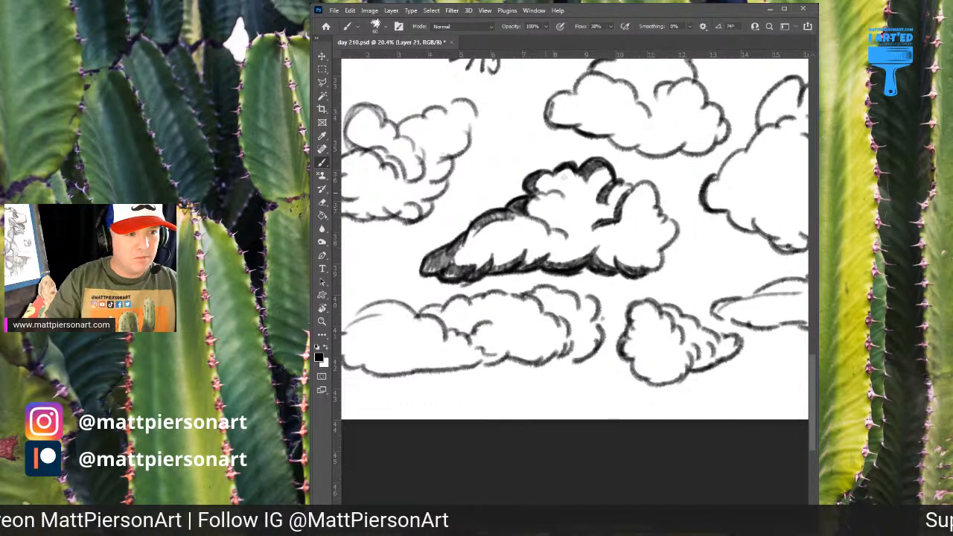
mouse_move(547, 196)
mouse_down()
mouse_move(575, 175)
mouse_move(535, 215)
mouse_move(580, 182)
mouse_move(587, 187)
mouse_move(551, 222)
mouse_move(595, 191)
mouse_move(617, 220)
mouse_move(596, 216)
mouse_move(611, 226)
mouse_up()
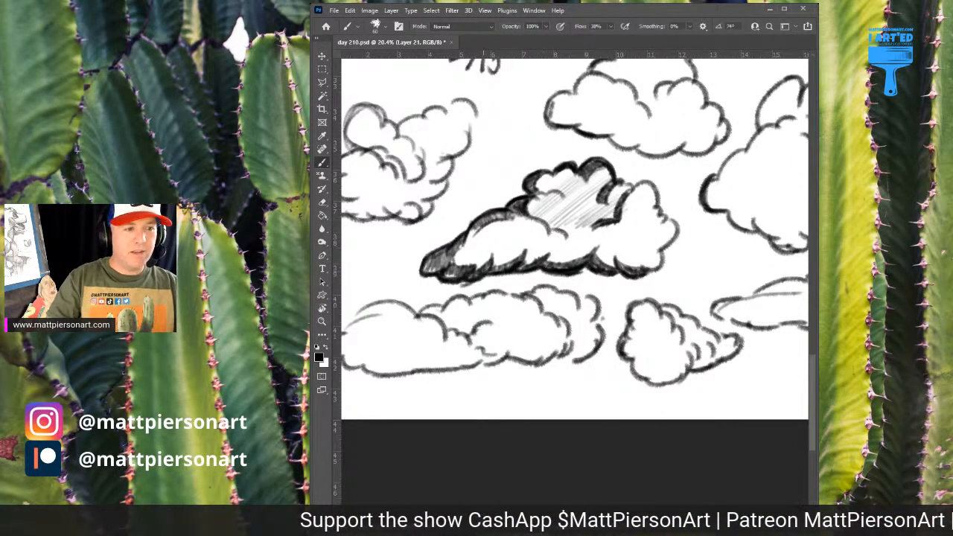
Extend the light diagonal hatching across the front puff of the wedge-shaped cloud below the 2/10 note
mouse_move(467, 243)
mouse_down()
mouse_move(488, 223)
mouse_move(465, 256)
mouse_move(500, 253)
mouse_move(501, 262)
mouse_move(573, 224)
mouse_move(551, 256)
mouse_up()
mouse_move(677, 221)
mouse_down()
mouse_move(615, 218)
mouse_move(679, 204)
mouse_move(592, 229)
mouse_move(592, 262)
mouse_up()
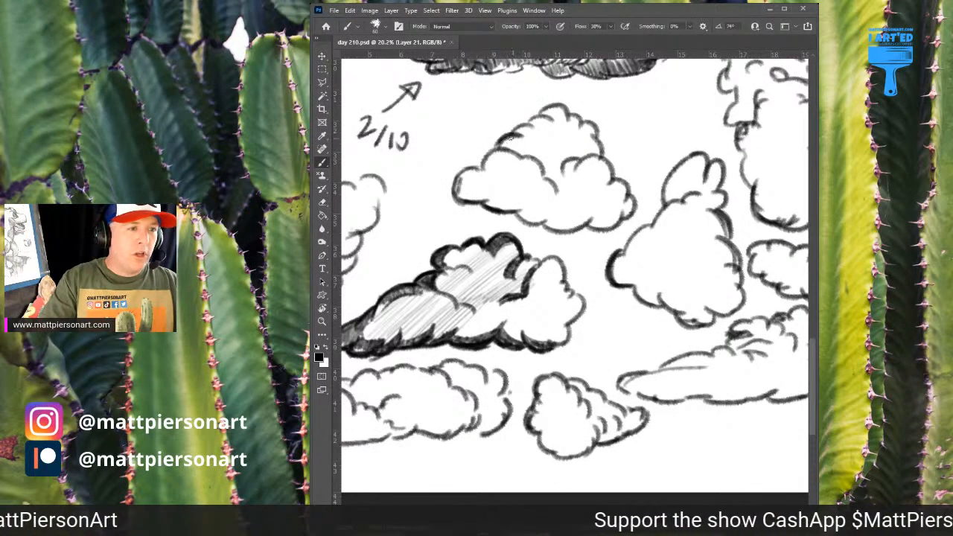
Thicken the sloping left outline of the triangular cloud beside the 2/10 note and add short curves inside its front puffs
scroll(501, 135, up, 1)
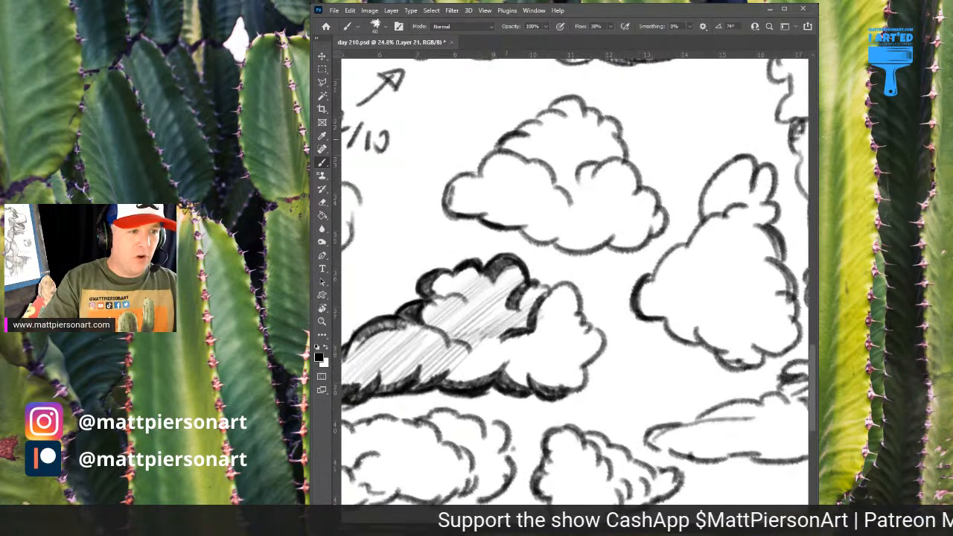
drag(510, 135, 493, 151)
mouse_move(533, 119)
mouse_down()
mouse_move(511, 138)
mouse_move(542, 123)
mouse_move(552, 130)
mouse_move(552, 111)
mouse_move(562, 117)
mouse_move(528, 122)
mouse_move(561, 103)
mouse_up()
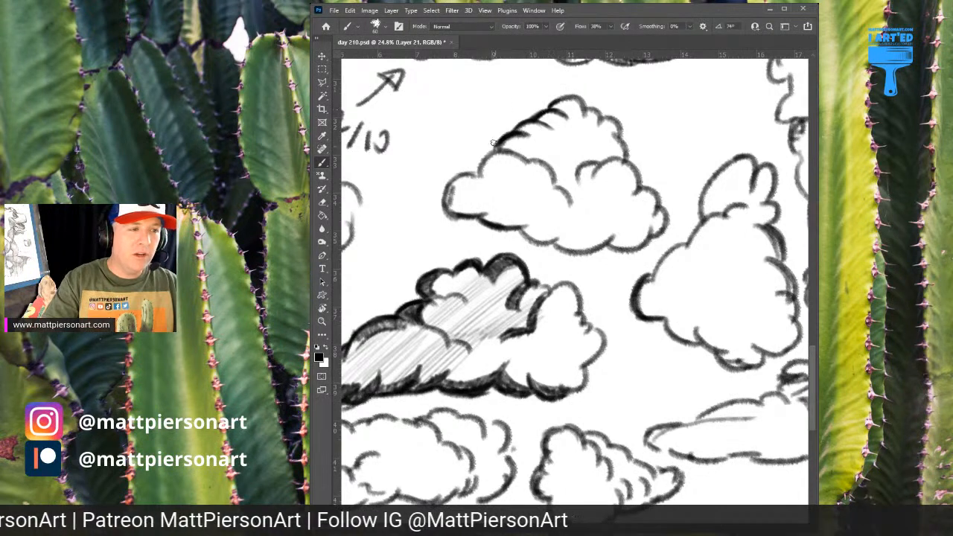
mouse_move(495, 148)
mouse_down()
mouse_move(448, 195)
mouse_move(459, 176)
mouse_move(449, 203)
mouse_move(446, 188)
mouse_move(451, 215)
mouse_move(464, 173)
mouse_move(517, 198)
mouse_up()
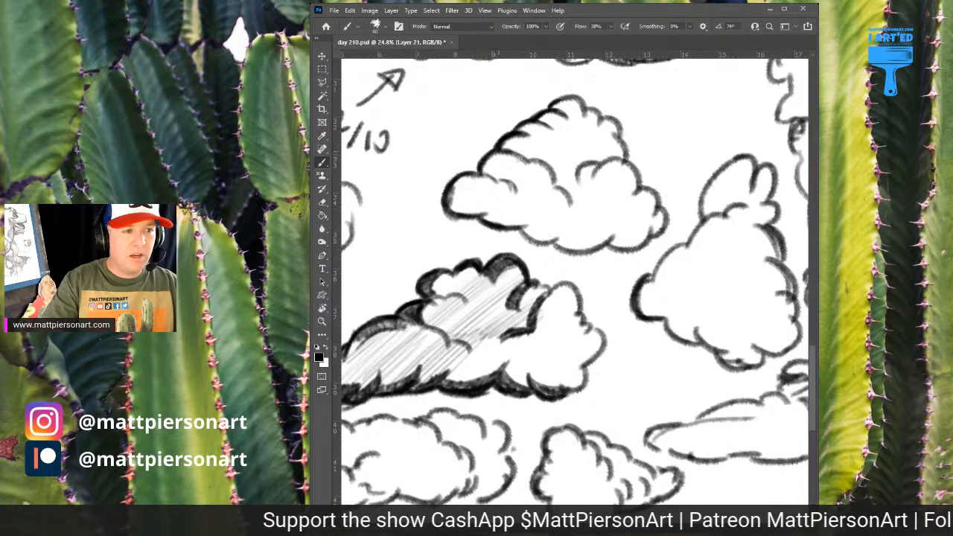
mouse_move(527, 162)
mouse_down()
mouse_move(551, 169)
mouse_move(581, 222)
mouse_up()
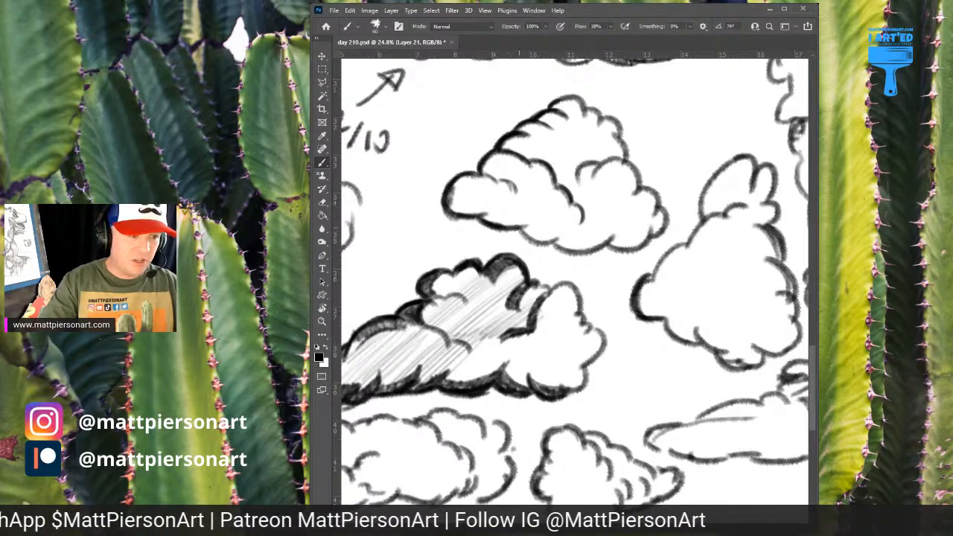
Darken the triangular cloud's scalloped base and right-hand outline up toward its peak
mouse_move(491, 223)
mouse_down()
mouse_move(545, 238)
mouse_move(484, 227)
mouse_move(482, 218)
mouse_move(585, 256)
mouse_move(560, 251)
mouse_move(604, 244)
mouse_move(588, 255)
mouse_move(614, 239)
mouse_move(623, 251)
mouse_move(651, 227)
mouse_move(641, 247)
mouse_move(660, 227)
mouse_up()
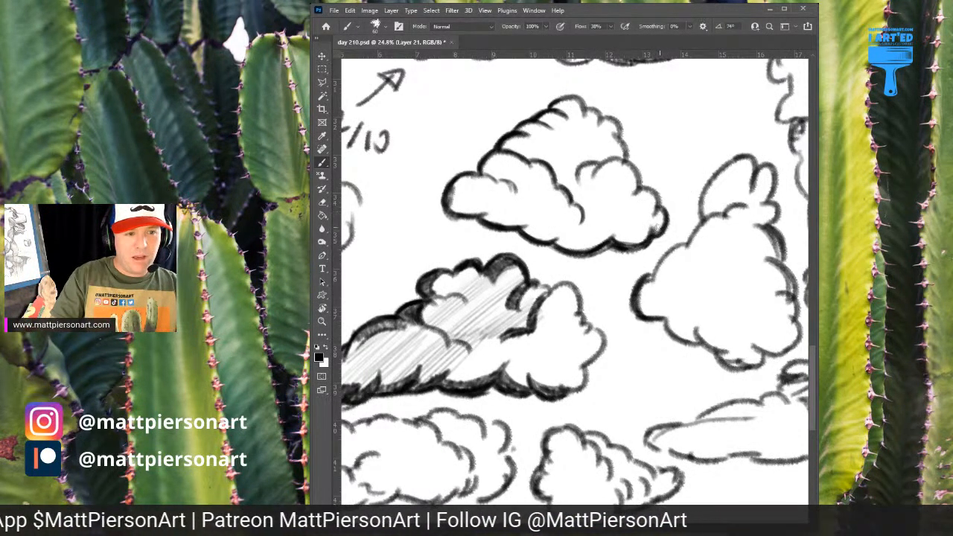
mouse_move(655, 189)
mouse_down()
mouse_move(661, 209)
mouse_move(646, 186)
mouse_move(658, 198)
mouse_up()
mouse_move(627, 159)
mouse_down()
mouse_move(635, 194)
mouse_move(624, 154)
mouse_up()
mouse_move(596, 116)
mouse_down()
mouse_move(621, 139)
mouse_move(602, 128)
mouse_up()
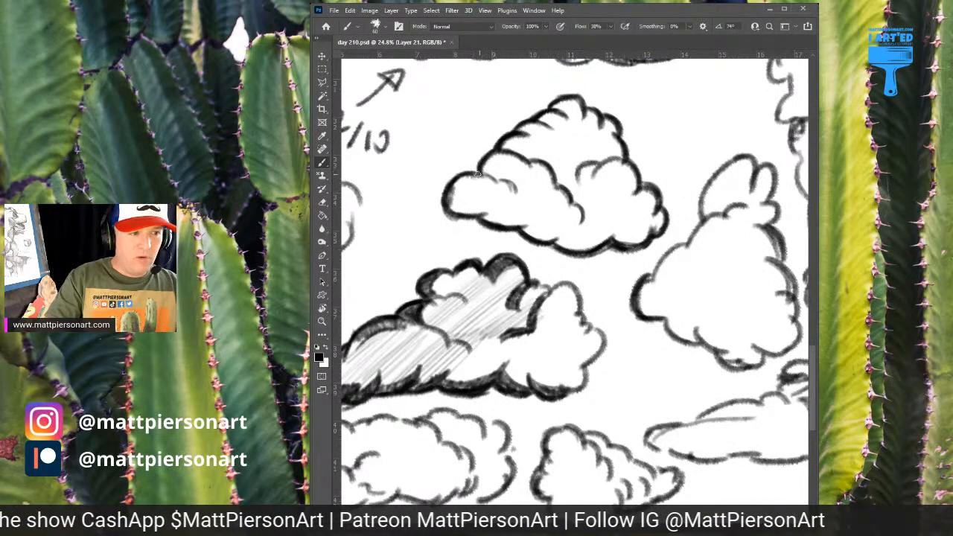
Reinforce the outline above the triangular cloud's left puff and shade a dark curved band along the top of the puff behind it
drag(477, 174, 512, 188)
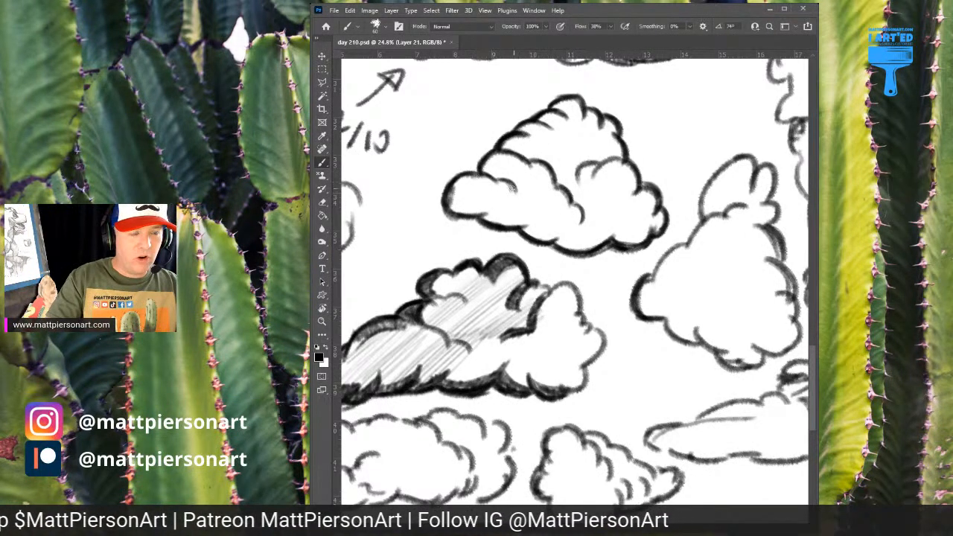
drag(525, 221, 582, 234)
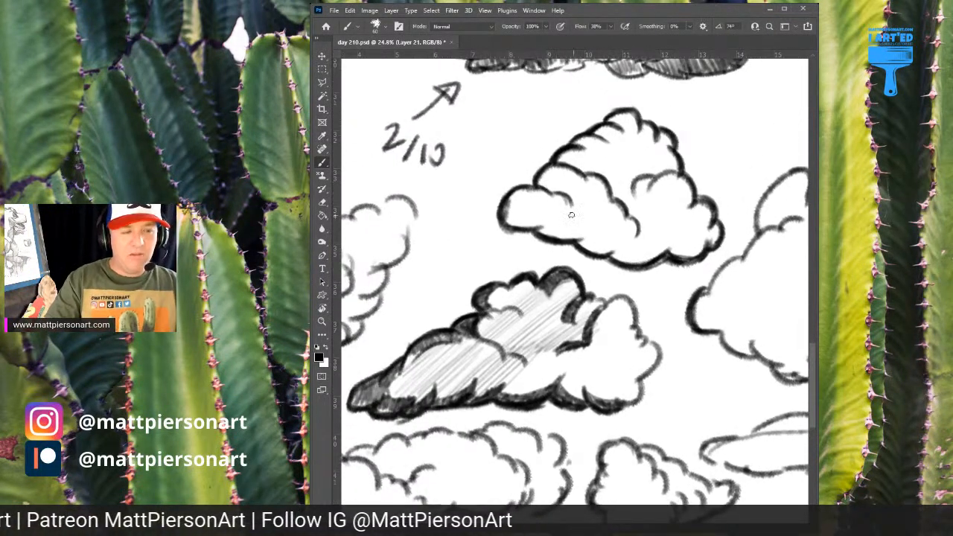
mouse_move(554, 186)
mouse_down()
mouse_move(567, 175)
mouse_move(582, 180)
mouse_up()
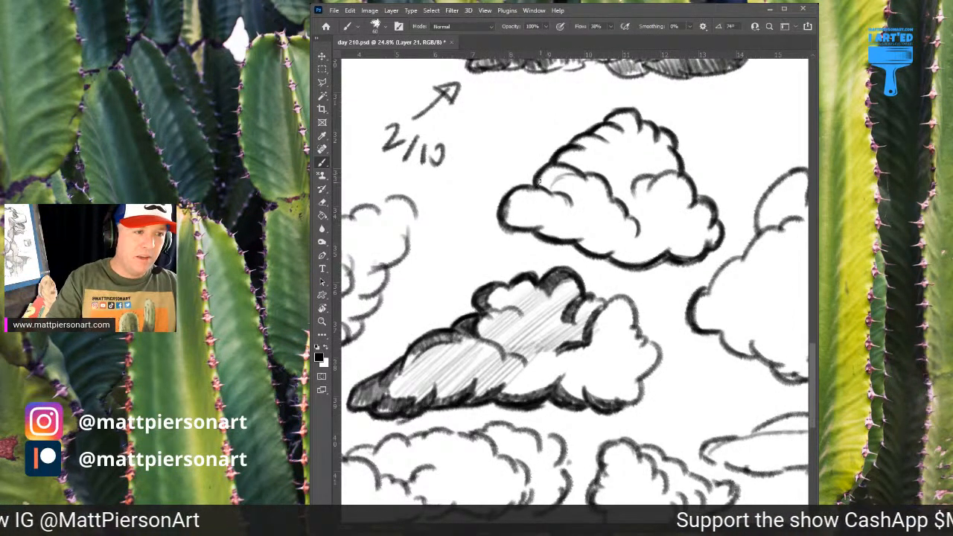
drag(541, 182, 560, 171)
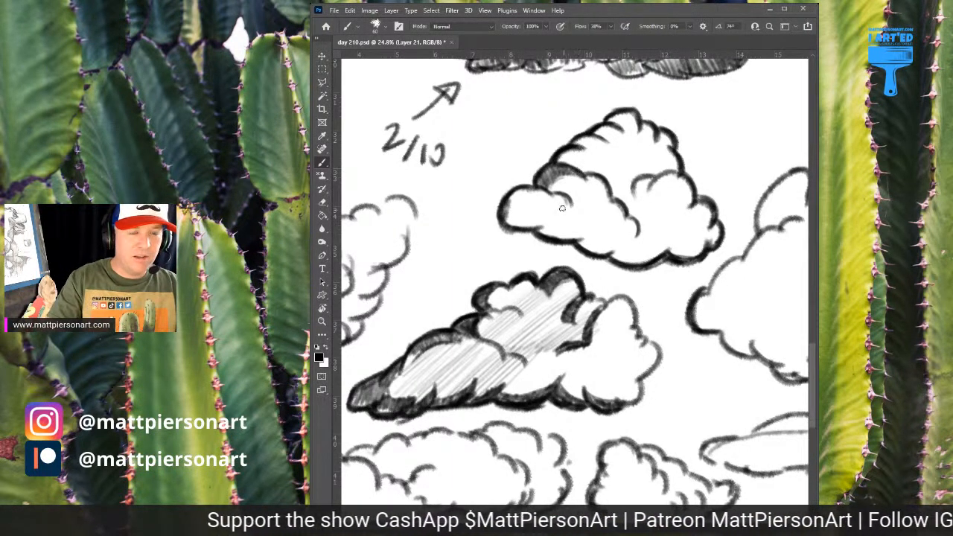
Shade the triangular cloud's left end, inner folds and lower-left underside, and cover its middle puff with light diagonal hatching
mouse_move(552, 203)
mouse_down()
mouse_move(519, 213)
mouse_move(522, 225)
mouse_move(512, 209)
mouse_move(502, 213)
mouse_move(521, 224)
mouse_move(509, 198)
mouse_move(520, 211)
mouse_move(515, 192)
mouse_move(547, 201)
mouse_move(536, 192)
mouse_move(549, 197)
mouse_move(559, 185)
mouse_move(553, 209)
mouse_move(558, 199)
mouse_move(568, 216)
mouse_move(550, 196)
mouse_move(569, 214)
mouse_move(588, 177)
mouse_move(595, 204)
mouse_move(586, 173)
mouse_move(587, 186)
mouse_move(598, 180)
mouse_move(600, 199)
mouse_move(634, 238)
mouse_up()
drag(572, 239, 609, 226)
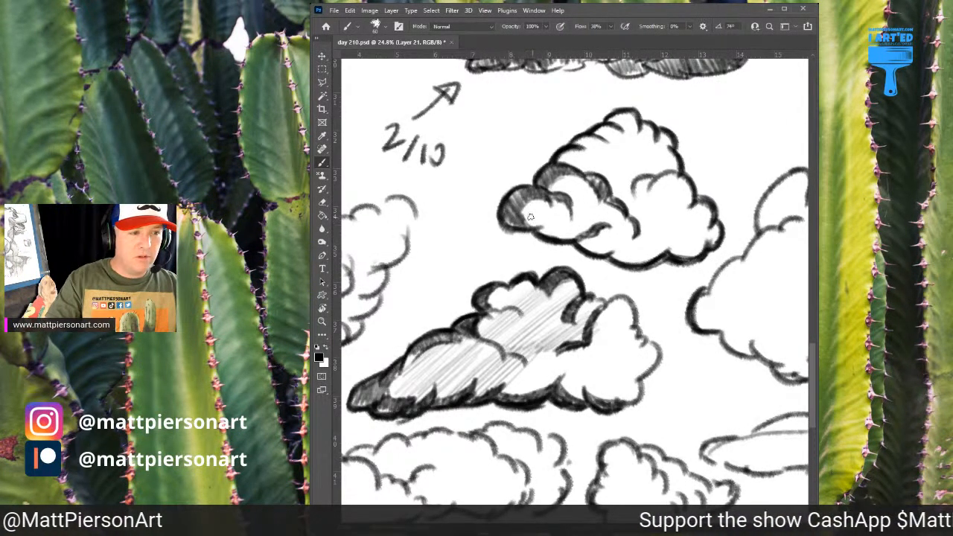
mouse_move(539, 227)
mouse_down()
mouse_move(567, 221)
mouse_move(540, 232)
mouse_move(554, 224)
mouse_move(551, 232)
mouse_move(564, 229)
mouse_move(555, 242)
mouse_move(578, 234)
mouse_move(609, 256)
mouse_move(618, 256)
mouse_up()
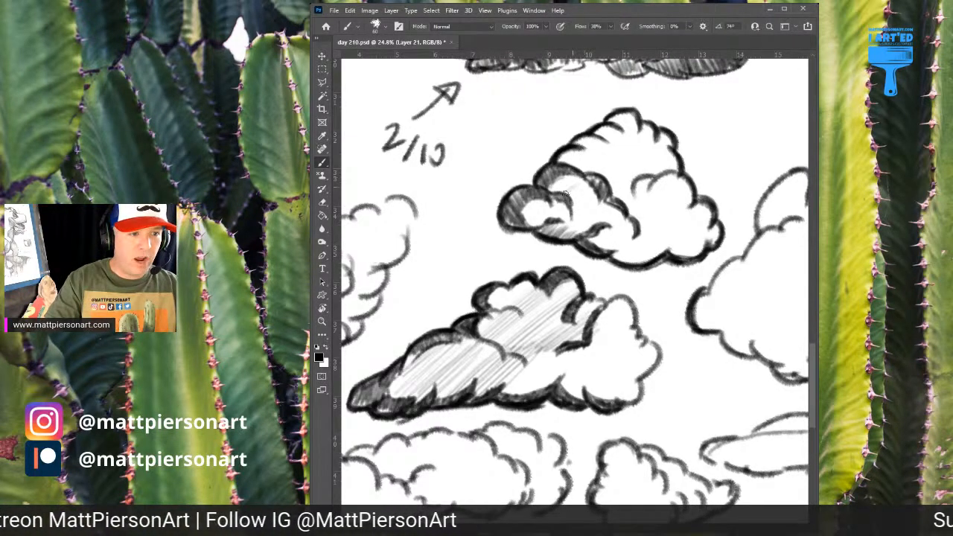
mouse_move(566, 194)
mouse_down()
mouse_move(595, 182)
mouse_move(588, 191)
mouse_move(604, 188)
mouse_move(588, 216)
mouse_up()
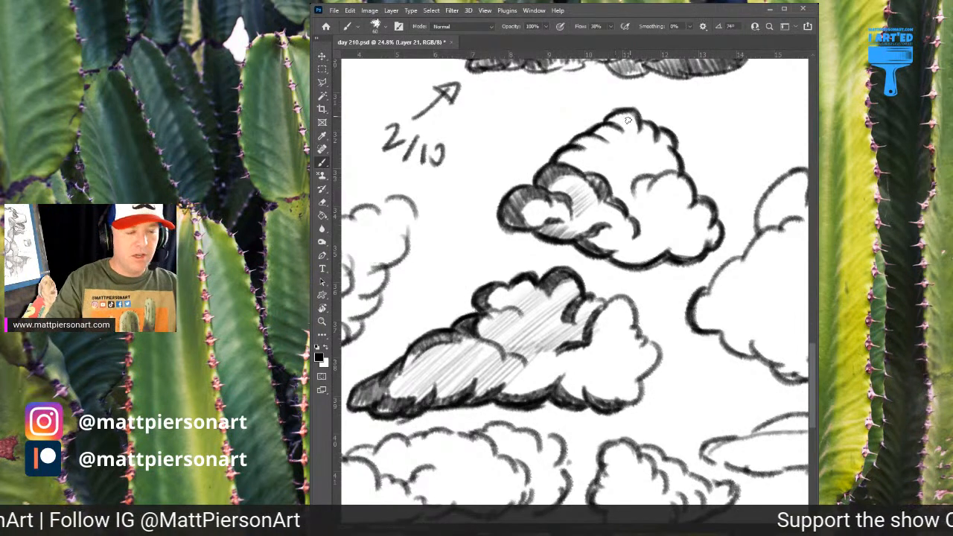
Shade the scalloped upper-left edge up to the cloud's peak and add dark curved accents between its inner puffs
drag(624, 190, 594, 211)
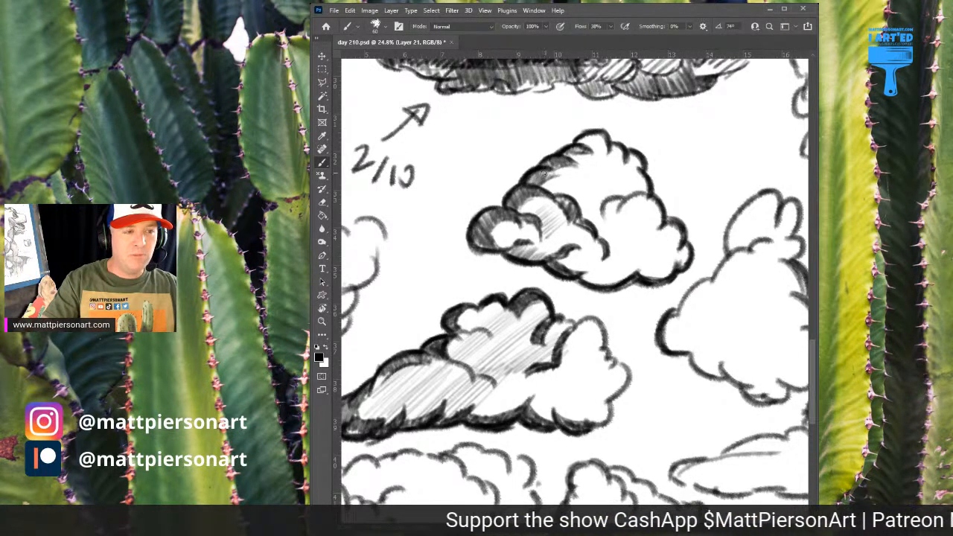
mouse_move(544, 172)
mouse_down()
mouse_move(575, 147)
mouse_move(607, 140)
mouse_move(577, 139)
mouse_move(604, 142)
mouse_move(602, 157)
mouse_up()
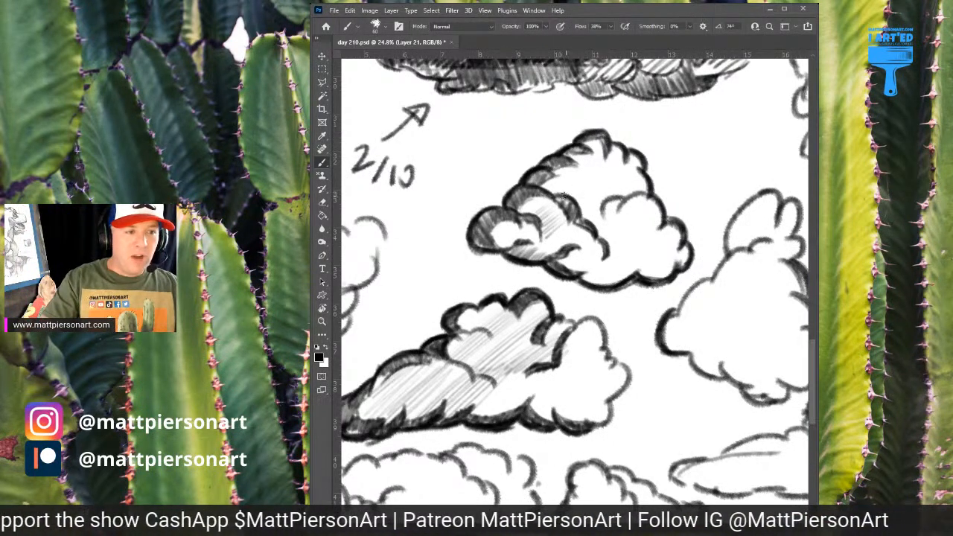
mouse_move(571, 194)
mouse_down()
mouse_move(592, 179)
mouse_move(596, 186)
mouse_move(569, 192)
mouse_move(589, 179)
mouse_up()
mouse_move(622, 207)
mouse_down()
mouse_move(603, 214)
mouse_move(607, 201)
mouse_move(616, 208)
mouse_up()
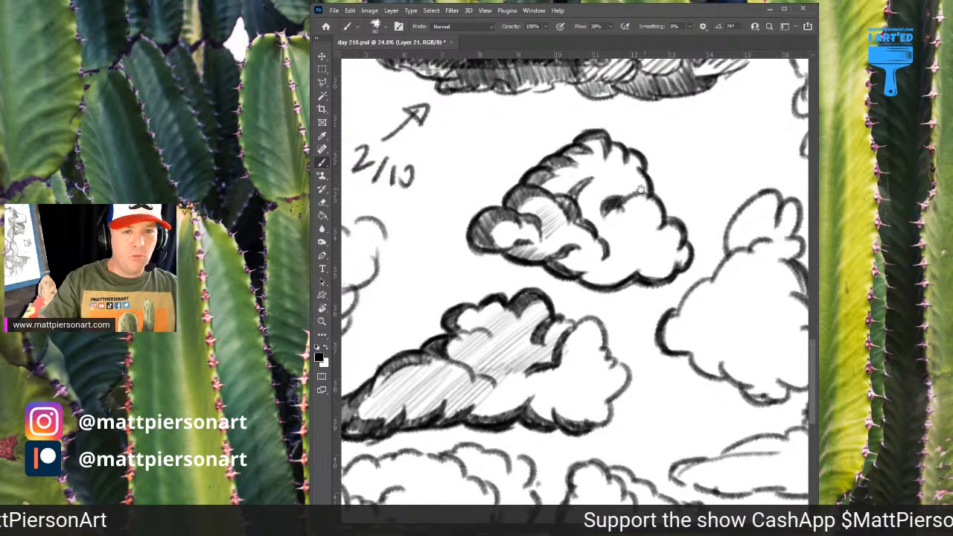
Doodle a smiling poop emoji above the triangular cloud, with three stacked rounded tiers, a curled tip, oval eyes and a mouth
scroll(641, 190, right, 3)
drag(605, 153, 685, 154)
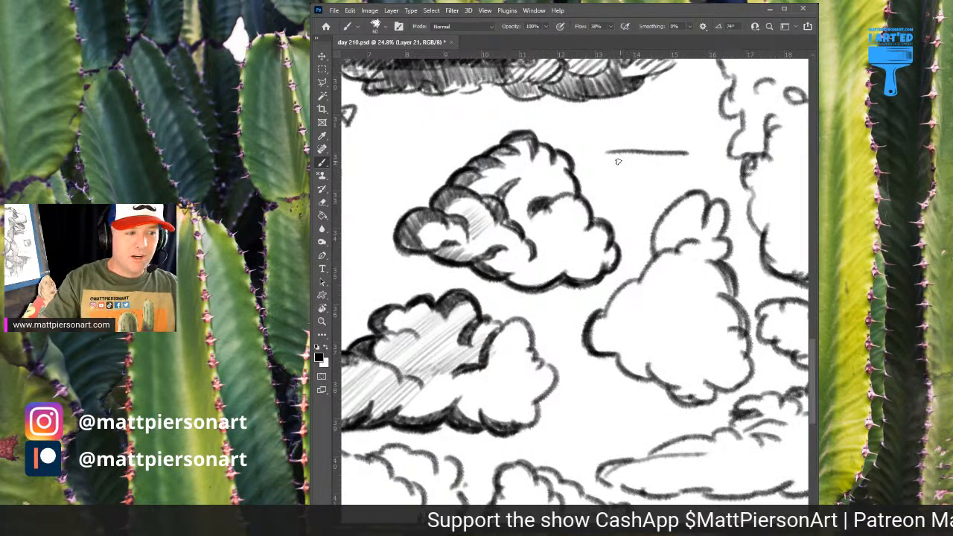
scroll(616, 196, right, 2)
scroll(616, 195, up, 1)
mouse_move(557, 181)
mouse_down()
mouse_move(586, 209)
mouse_move(629, 205)
mouse_move(642, 190)
mouse_move(563, 165)
mouse_move(640, 182)
mouse_up()
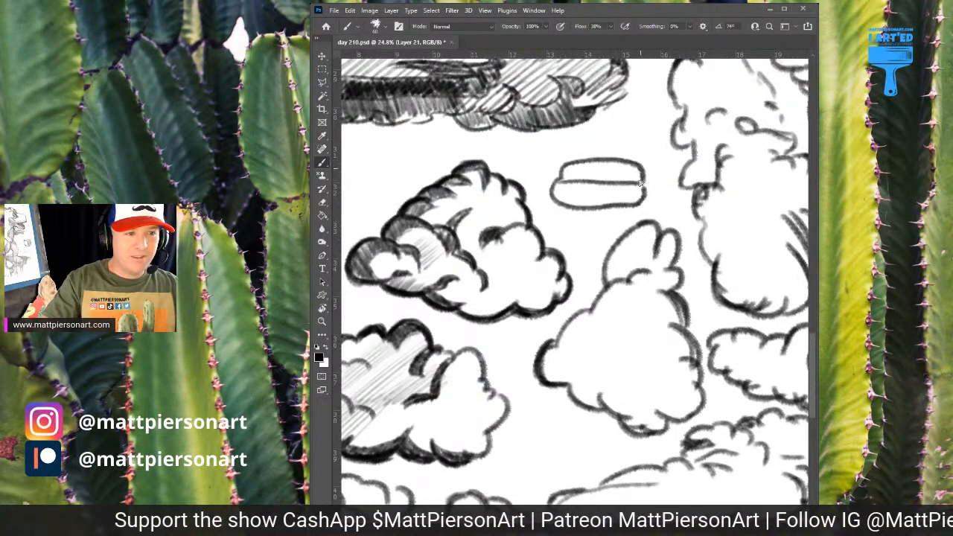
mouse_move(569, 162)
mouse_down()
mouse_move(612, 136)
mouse_move(639, 158)
mouse_up()
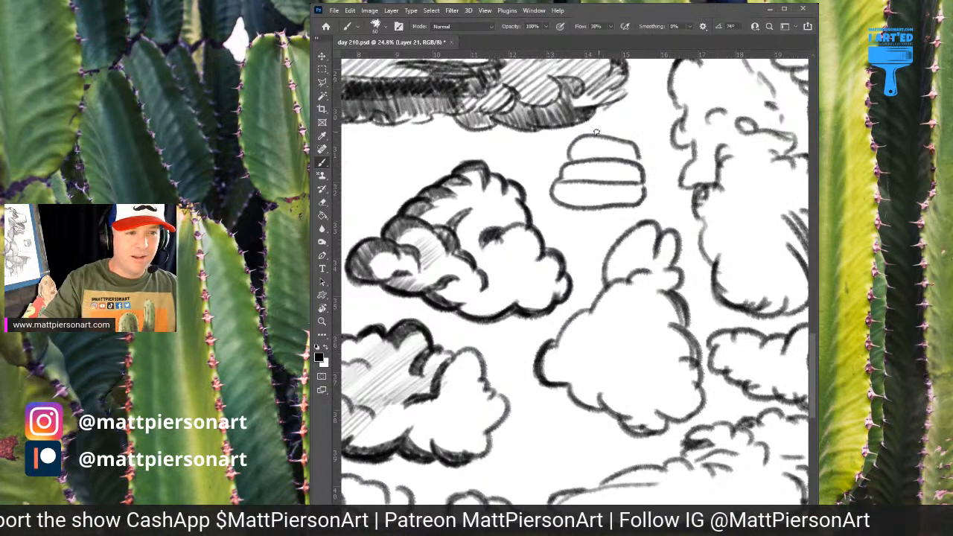
drag(594, 113, 621, 138)
mouse_move(582, 170)
mouse_down()
mouse_move(594, 176)
mouse_move(588, 161)
mouse_move(594, 172)
mouse_up()
mouse_move(615, 161)
mouse_down()
mouse_move(609, 195)
mouse_move(612, 185)
mouse_up()
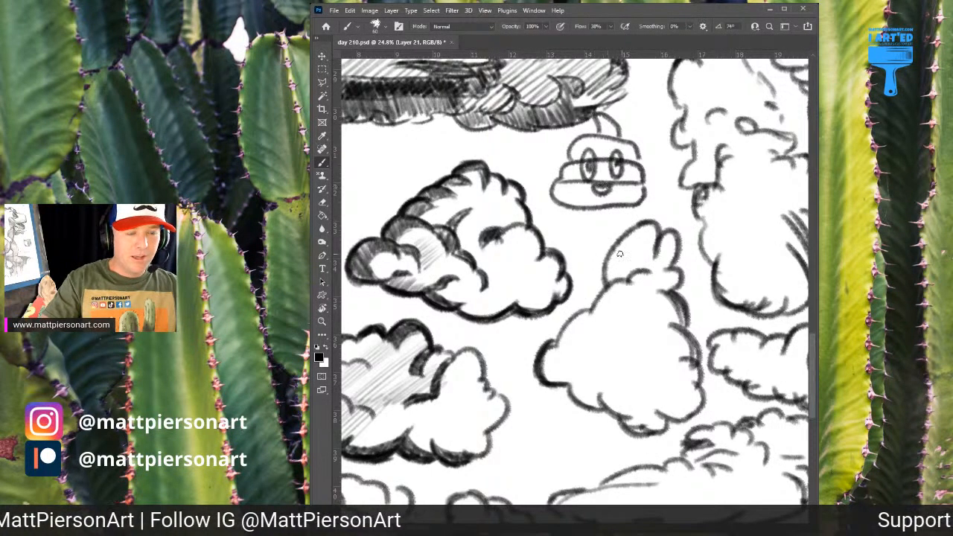
Shade the triangular cloud's right lobe and underside, and draw a small arrow from the doodle toward the cloud
drag(533, 204, 607, 215)
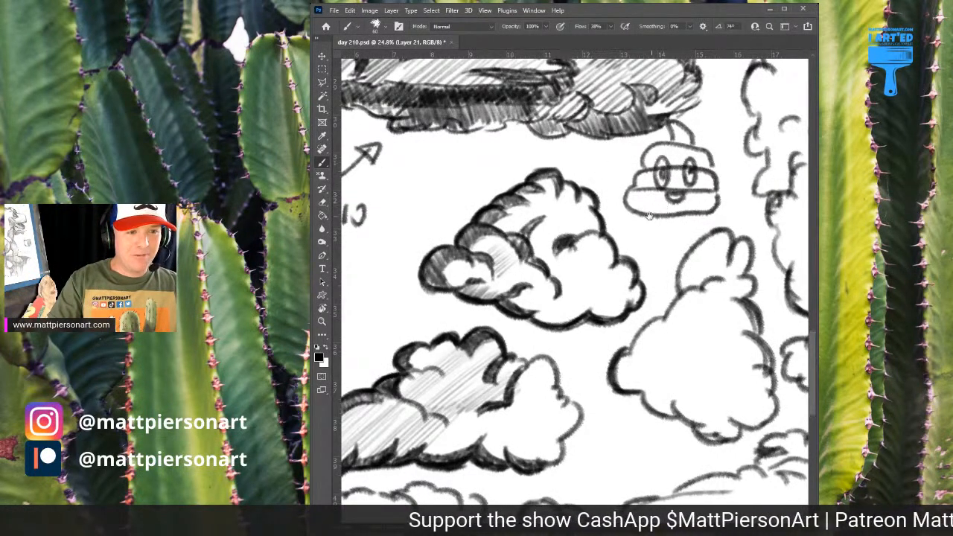
mouse_move(671, 178)
mouse_down()
mouse_move(591, 212)
mouse_move(554, 203)
mouse_move(600, 202)
mouse_up()
drag(518, 227, 577, 193)
mouse_move(559, 246)
mouse_down()
mouse_move(576, 243)
mouse_move(594, 281)
mouse_up()
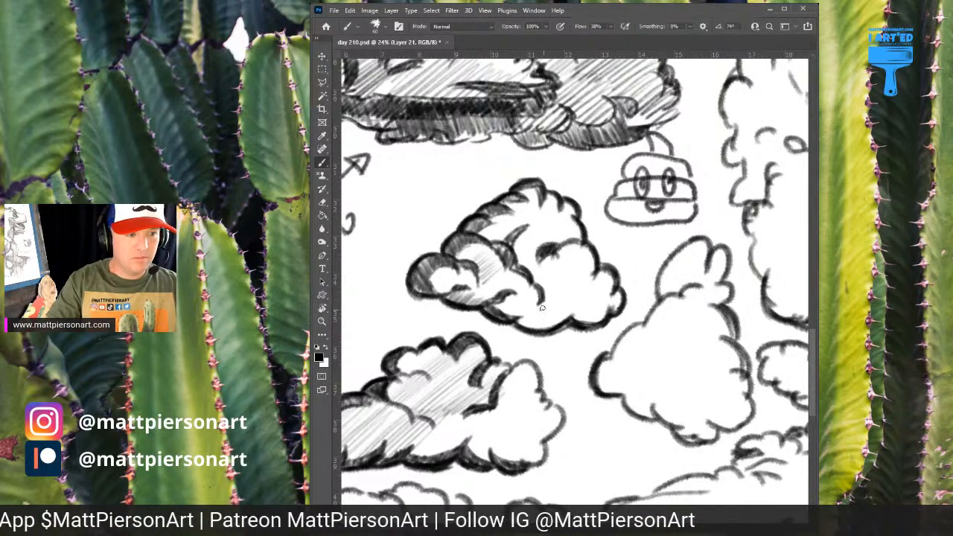
drag(494, 309, 541, 331)
mouse_move(646, 232)
mouse_down()
mouse_move(623, 258)
mouse_move(636, 254)
mouse_up()
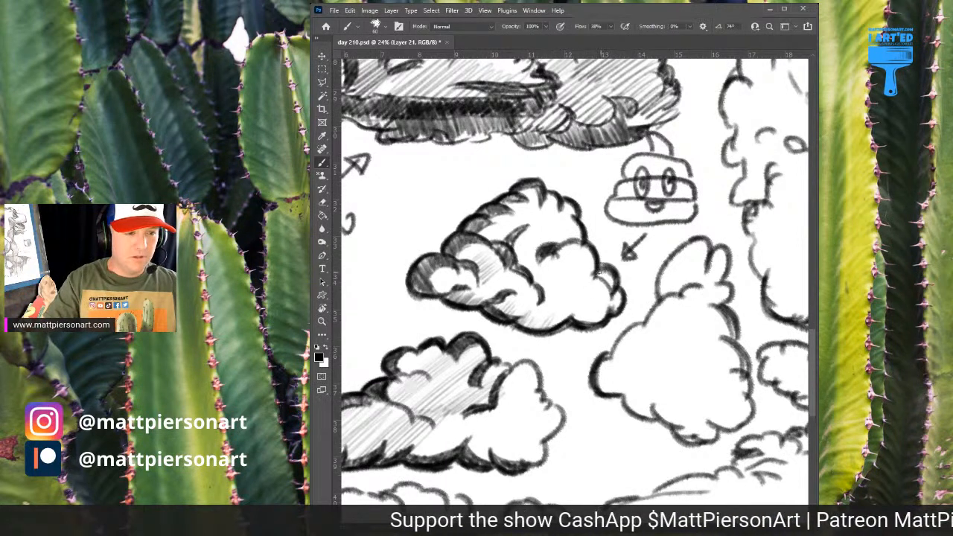
drag(599, 272, 618, 301)
mouse_move(605, 310)
mouse_down()
mouse_move(579, 311)
mouse_move(584, 323)
mouse_move(599, 314)
mouse_move(532, 308)
mouse_move(522, 331)
mouse_move(566, 317)
mouse_up()
Save and close the cloud sheet, and reopen day 210.psd from the recent files
scroll(588, 299, down, 2)
scroll(588, 299, down, 3)
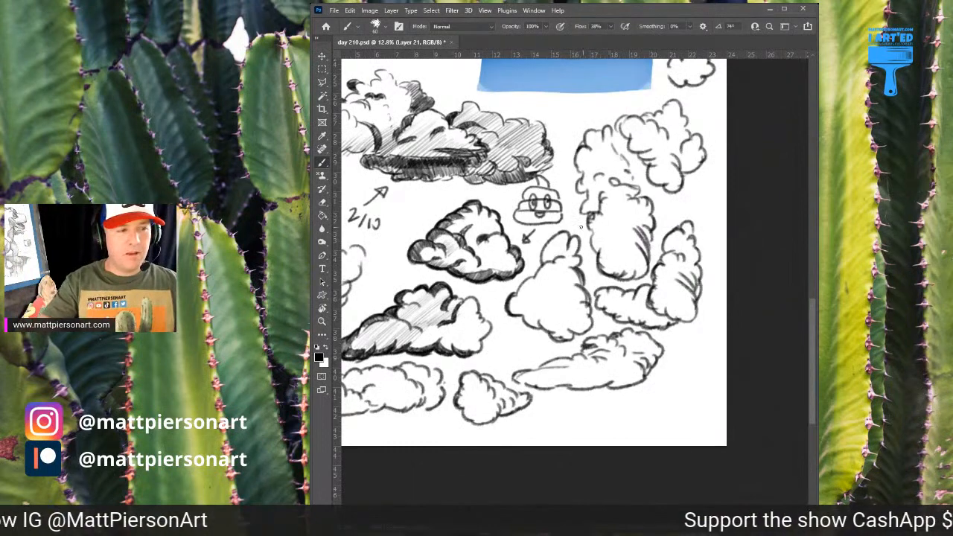
drag(639, 232, 611, 237)
drag(526, 306, 555, 291)
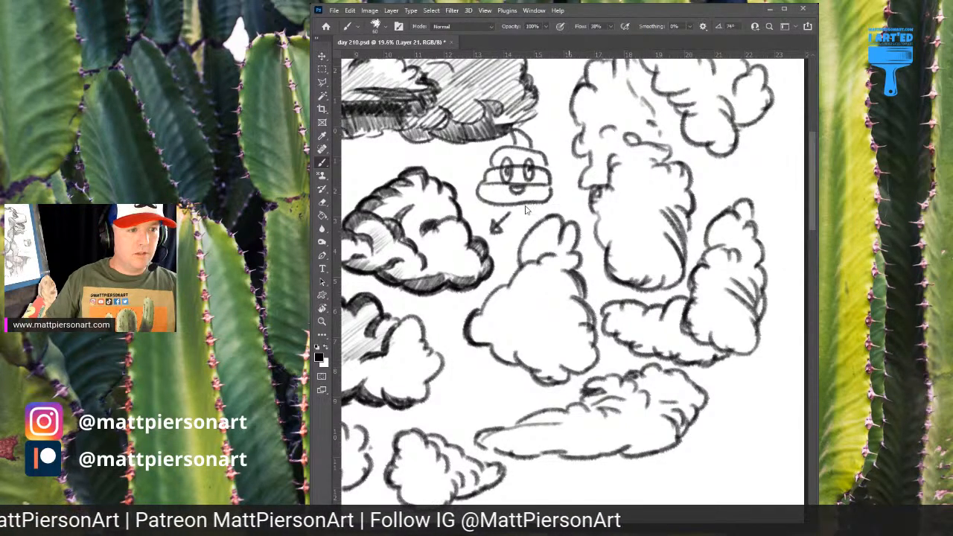
key(ctrl+s)
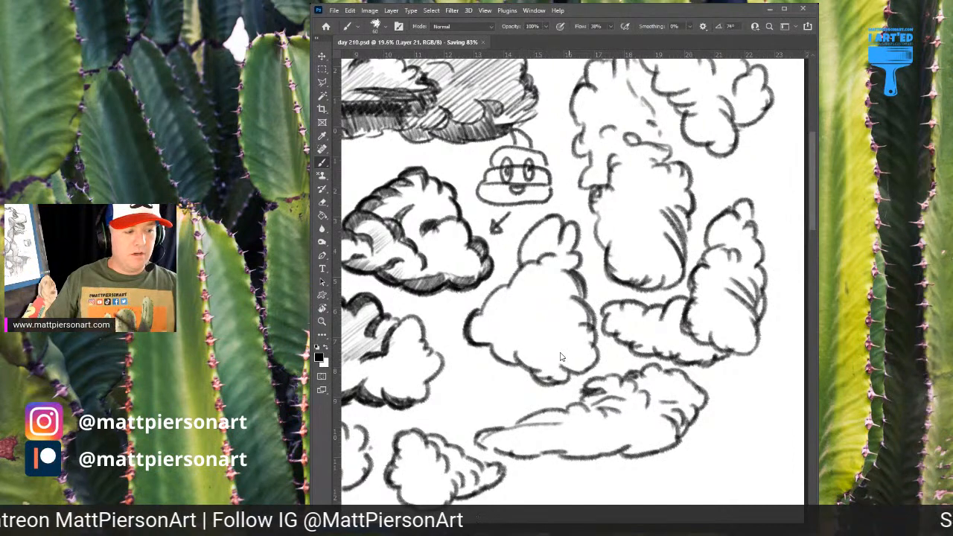
key(ctrl+w)
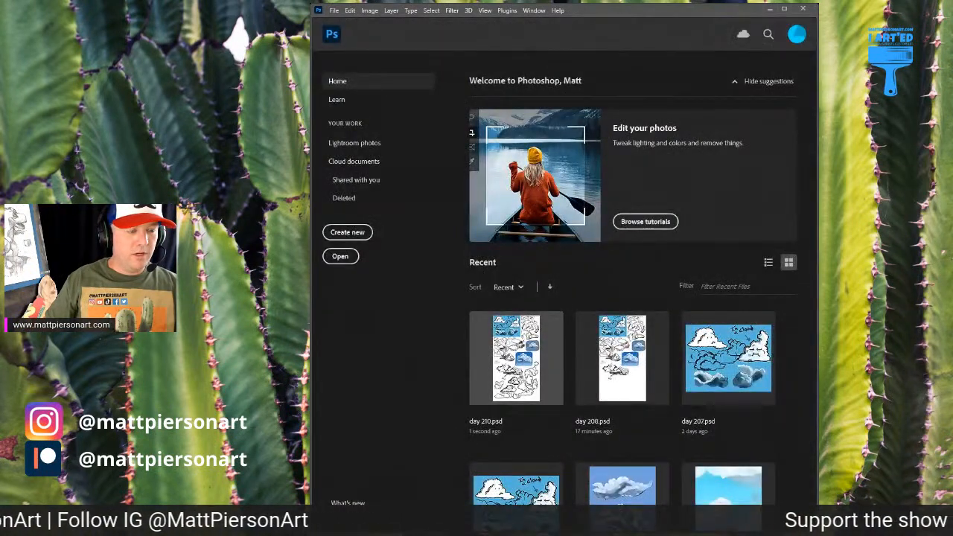
click(525, 342)
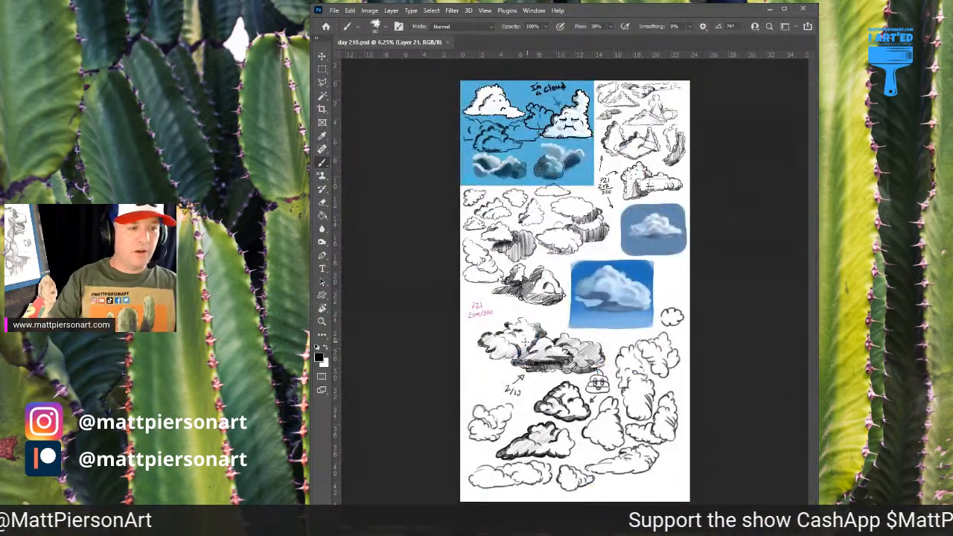
scroll(571, 364, up, 3)
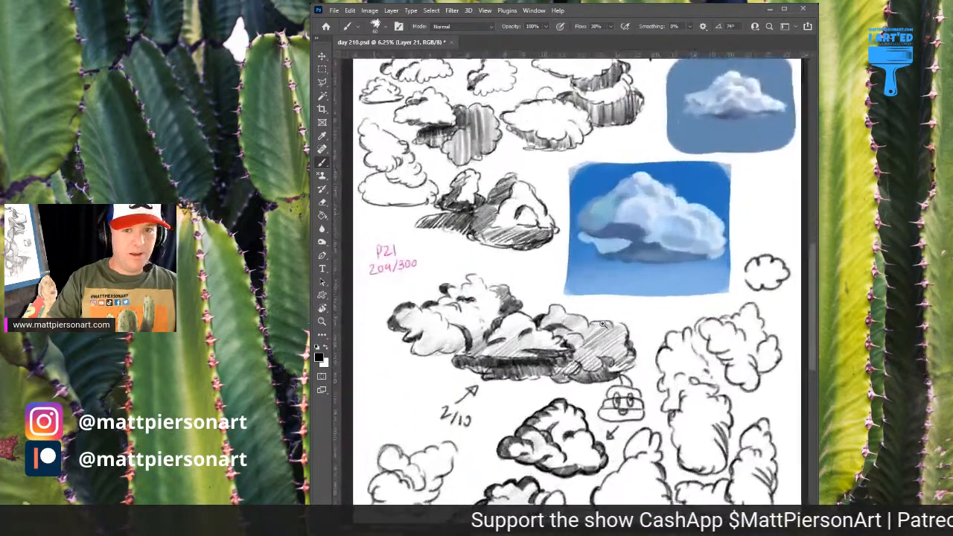
scroll(603, 324, up, 5)
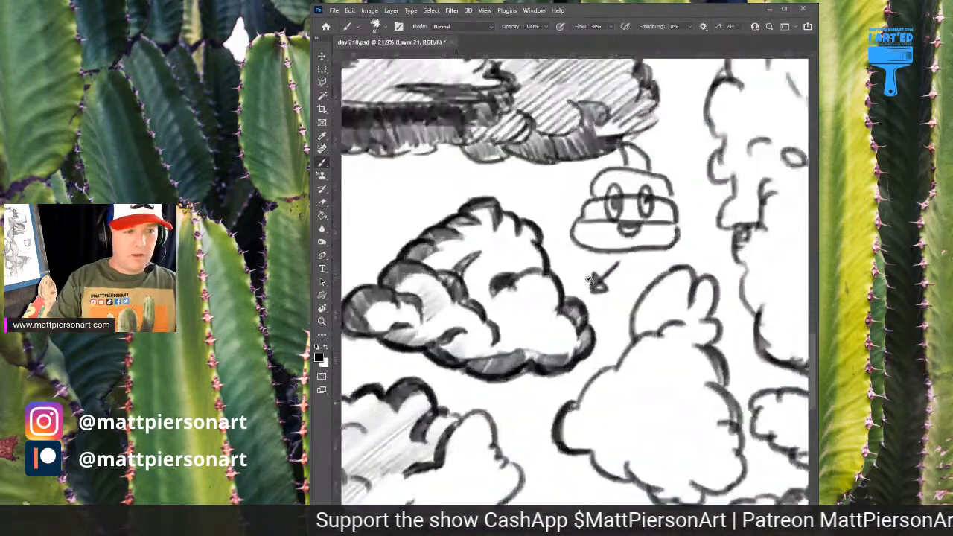
scroll(588, 279, up, 2)
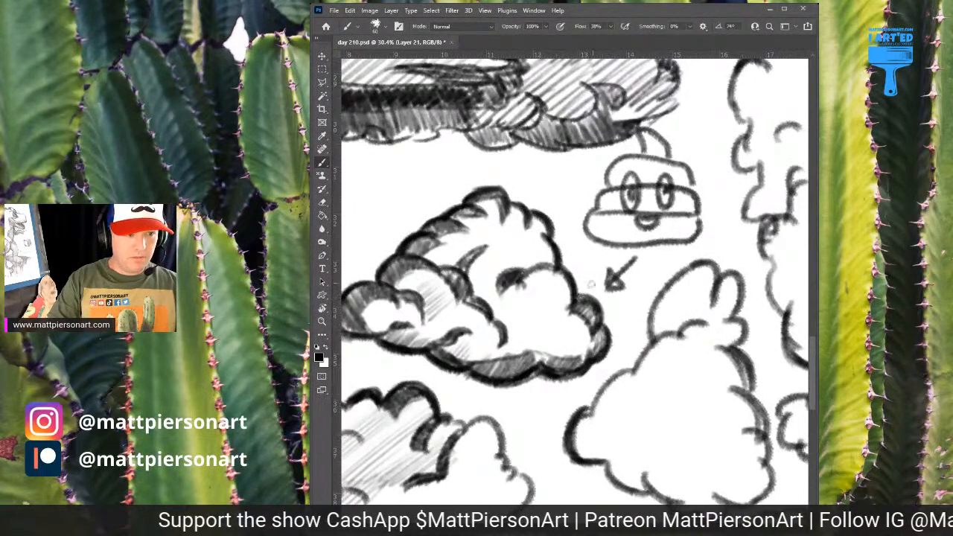
drag(591, 284, 521, 286)
key(ctrl+z)
scroll(568, 321, down, 2)
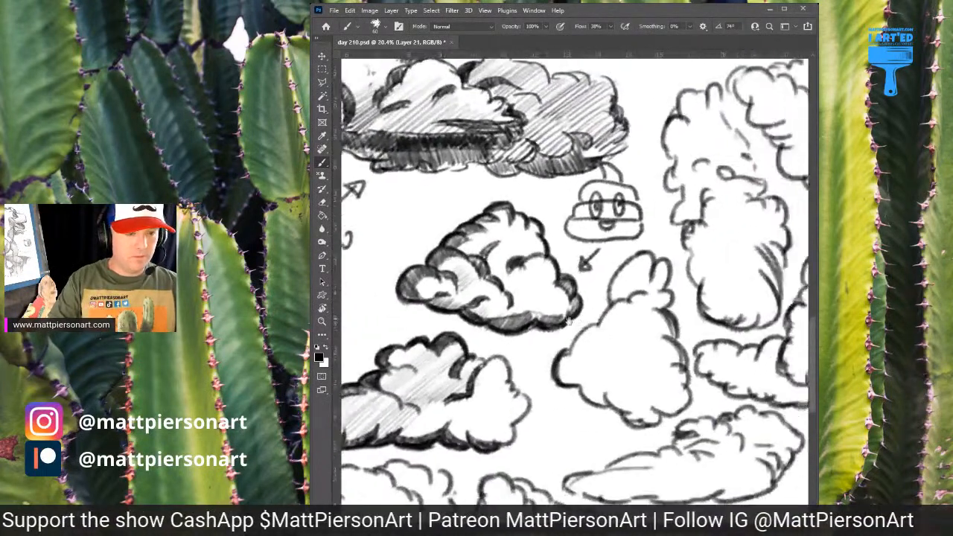
Outline a curved shadow inside the pear-shaped cloud's top puff and fill it with dense dark hatching
drag(569, 320, 475, 313)
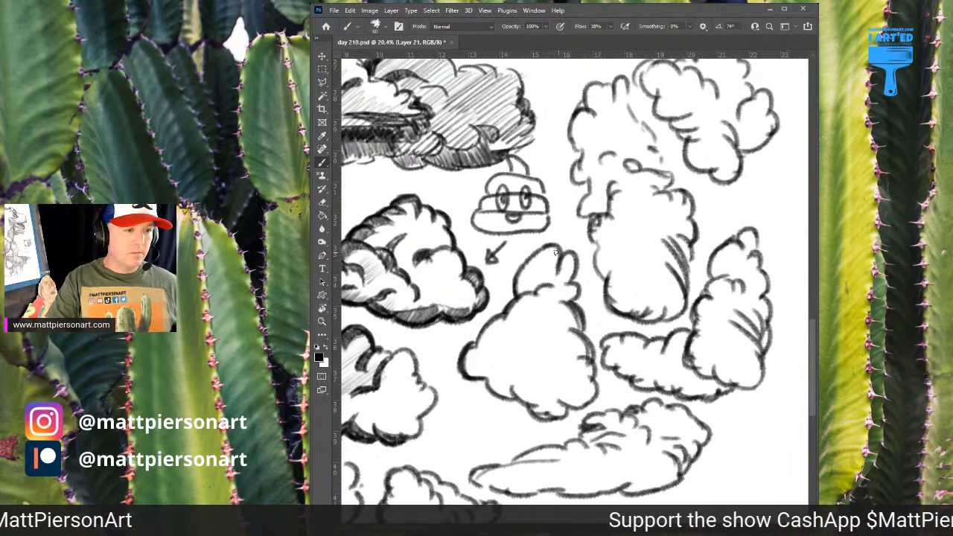
mouse_move(556, 253)
mouse_down()
mouse_move(526, 283)
mouse_move(554, 262)
mouse_up()
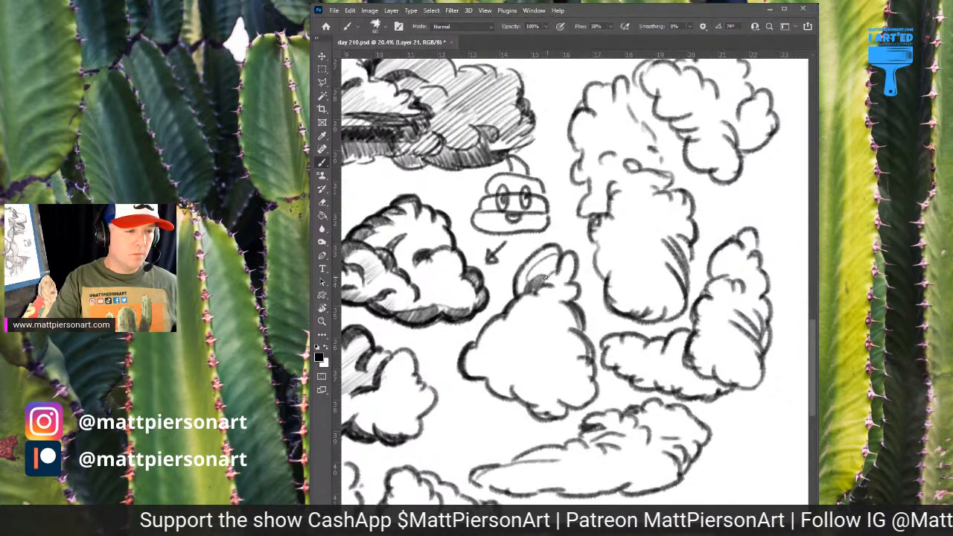
drag(545, 278, 553, 277)
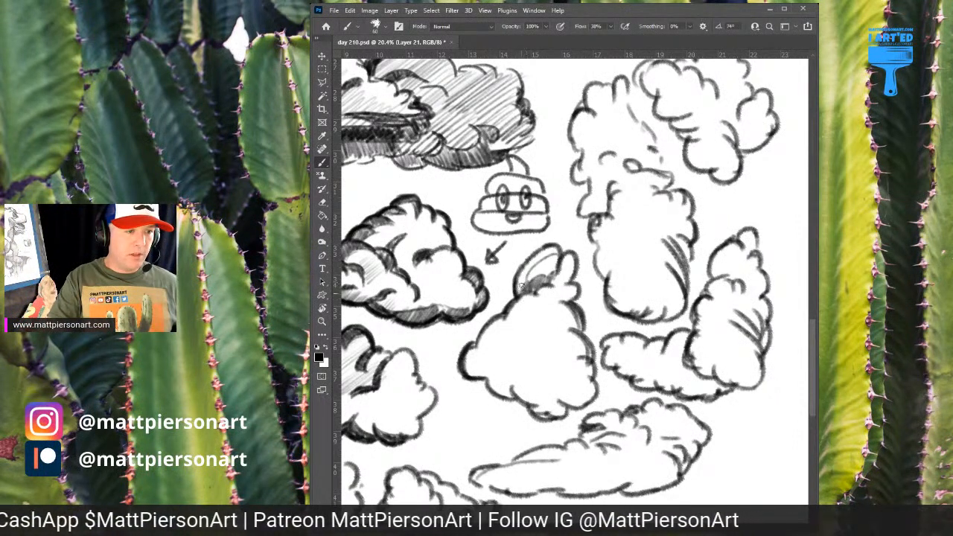
mouse_move(522, 286)
mouse_down()
mouse_move(552, 249)
mouse_move(525, 271)
mouse_move(535, 256)
mouse_move(542, 276)
mouse_move(549, 253)
mouse_move(553, 275)
mouse_move(567, 231)
mouse_move(519, 277)
mouse_move(546, 251)
mouse_move(554, 281)
mouse_move(566, 256)
mouse_move(552, 280)
mouse_up()
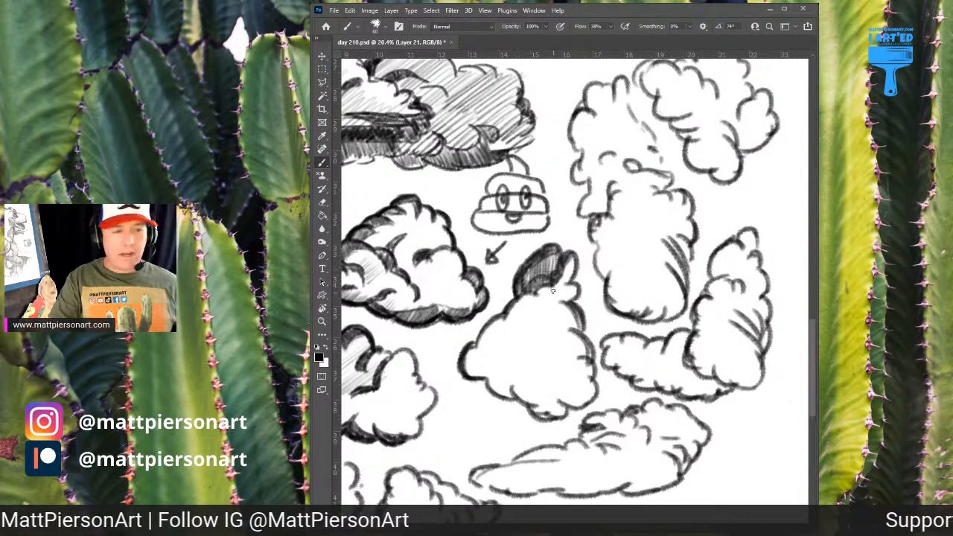
Shade a dark scalloped band down the pear-shaped cloud's left edge and cover its body with light diagonal hatching
mouse_move(569, 262)
mouse_down()
mouse_move(553, 284)
mouse_move(569, 306)
mouse_move(511, 320)
mouse_move(484, 350)
mouse_up()
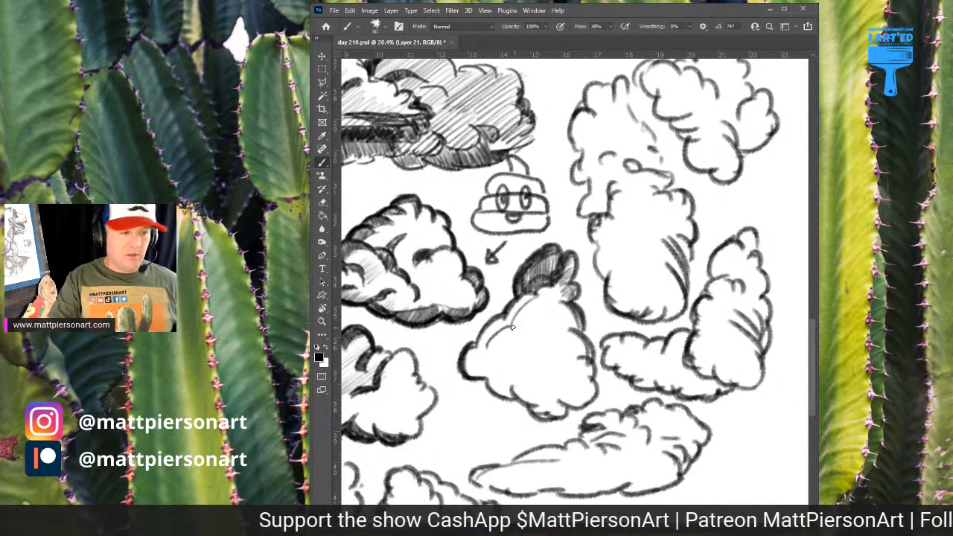
drag(534, 328, 514, 328)
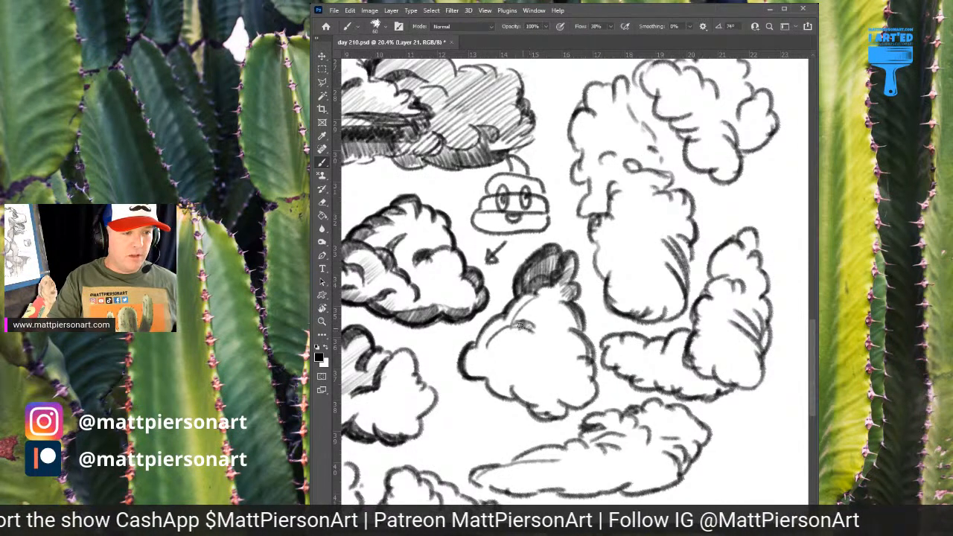
mouse_move(525, 326)
mouse_down()
mouse_move(488, 339)
mouse_move(496, 330)
mouse_move(486, 323)
mouse_move(504, 325)
mouse_move(525, 303)
mouse_up()
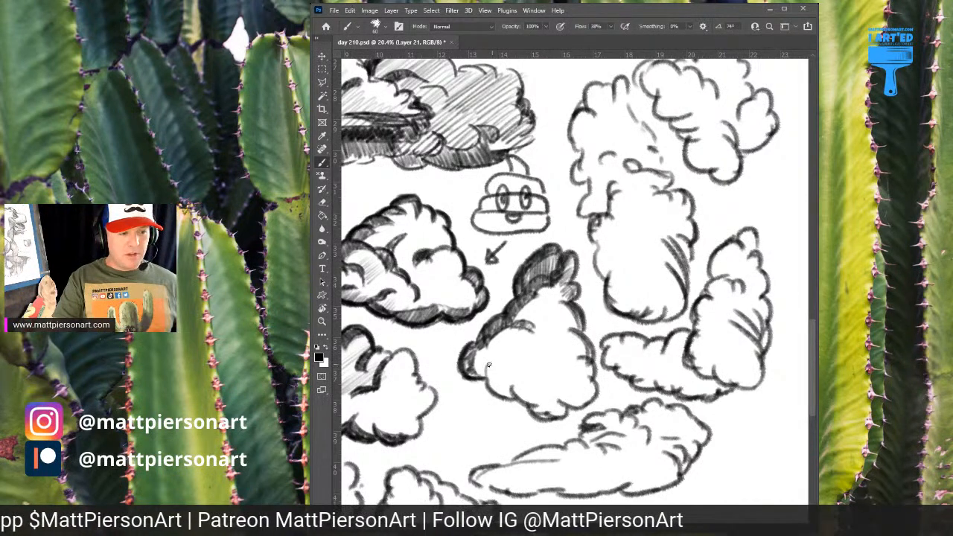
mouse_move(489, 365)
mouse_down()
mouse_move(484, 378)
mouse_move(508, 390)
mouse_move(503, 399)
mouse_move(511, 380)
mouse_move(533, 398)
mouse_move(507, 390)
mouse_move(518, 397)
mouse_up()
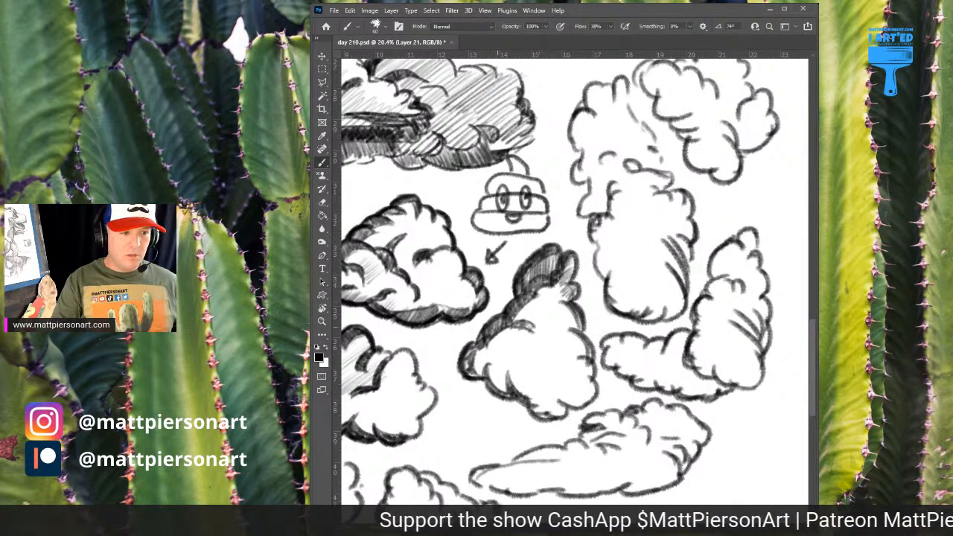
drag(514, 343, 565, 320)
mouse_move(513, 368)
mouse_down()
mouse_move(557, 336)
mouse_move(565, 373)
mouse_move(588, 394)
mouse_move(564, 403)
mouse_up()
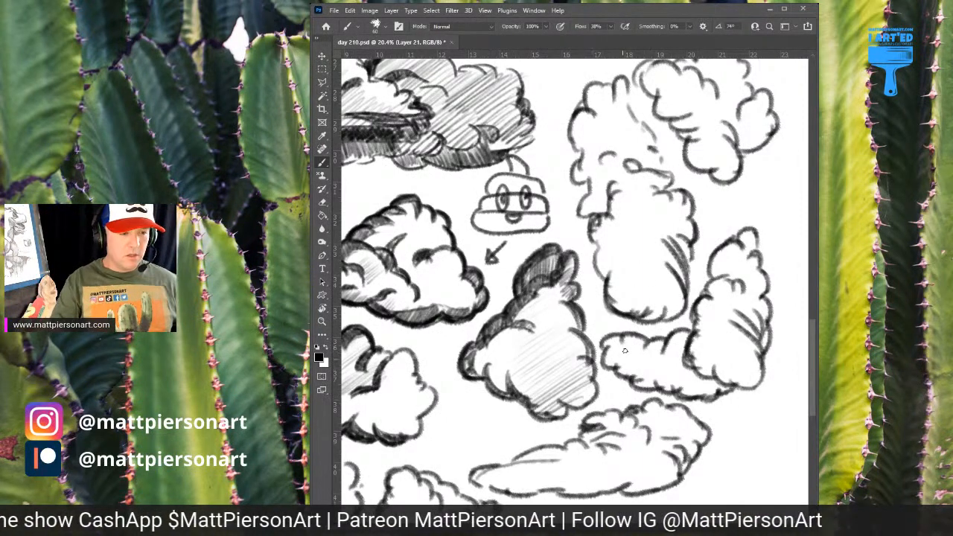
Thicken the scalloped outline of the tall cloud's upper section on both sides and add dark curved accents inside it
mouse_move(658, 192)
mouse_down()
mouse_move(629, 216)
mouse_move(600, 281)
mouse_move(628, 254)
mouse_up()
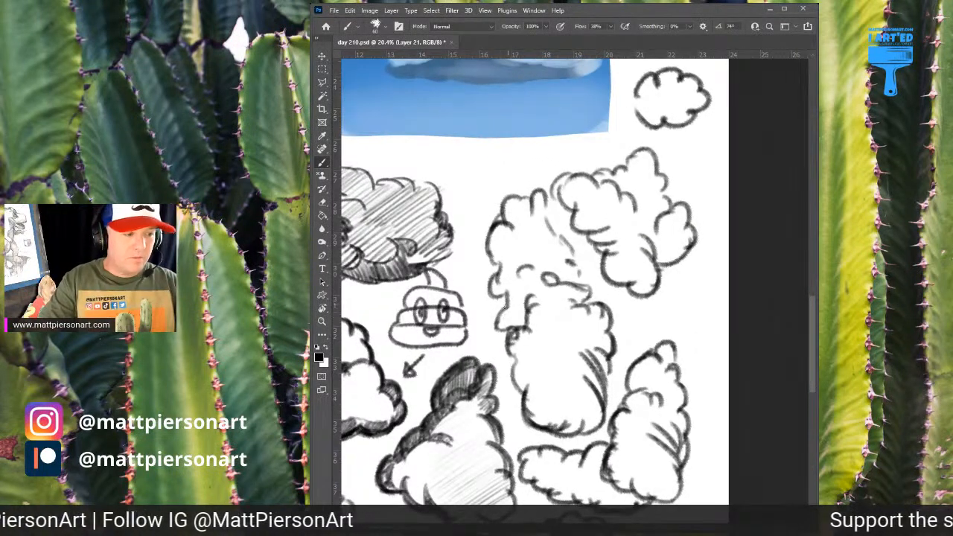
drag(498, 264, 510, 206)
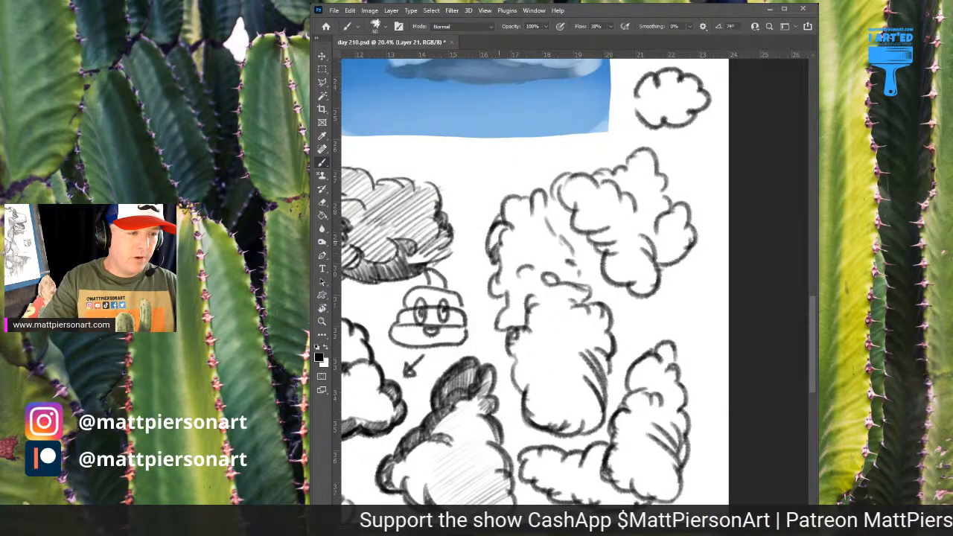
mouse_move(493, 252)
mouse_down()
mouse_move(499, 227)
mouse_move(492, 299)
mouse_move(504, 295)
mouse_move(506, 309)
mouse_move(497, 331)
mouse_up()
mouse_move(506, 222)
mouse_down()
mouse_move(522, 200)
mouse_move(509, 196)
mouse_move(532, 201)
mouse_move(544, 192)
mouse_move(552, 220)
mouse_move(530, 213)
mouse_move(522, 225)
mouse_move(558, 237)
mouse_up()
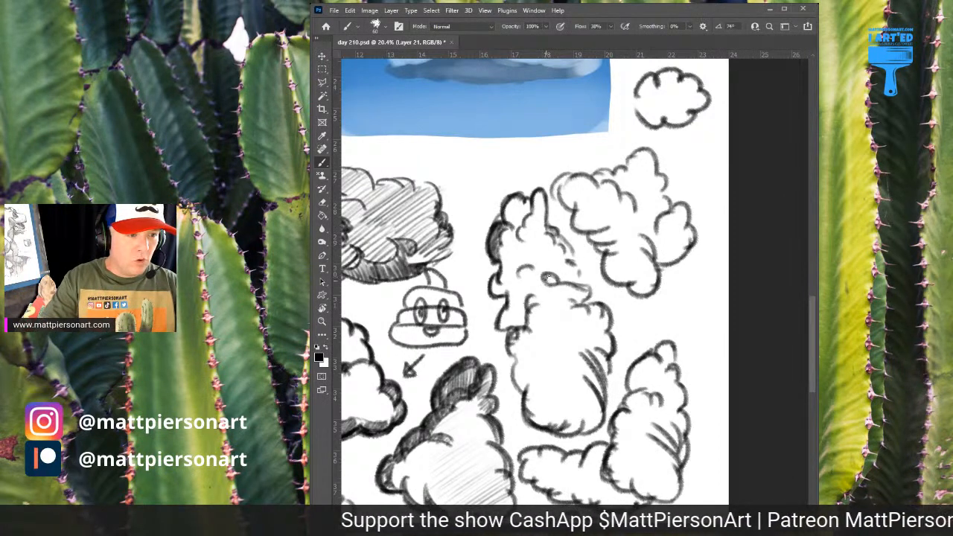
mouse_move(547, 277)
mouse_down()
mouse_move(556, 286)
mouse_move(509, 326)
mouse_up()
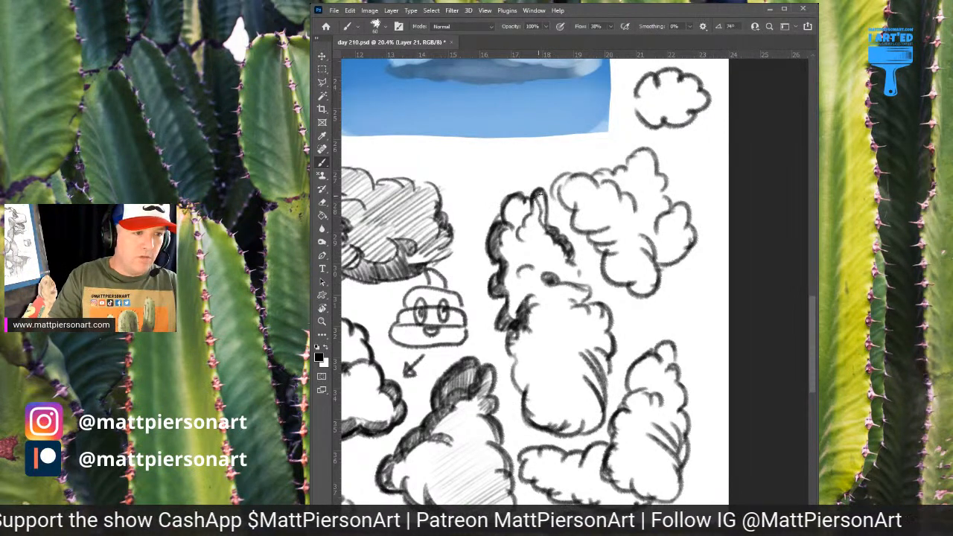
mouse_move(542, 203)
mouse_down()
mouse_move(547, 220)
mouse_move(535, 198)
mouse_move(524, 224)
mouse_move(526, 201)
mouse_move(523, 215)
mouse_move(507, 204)
mouse_move(509, 224)
mouse_up()
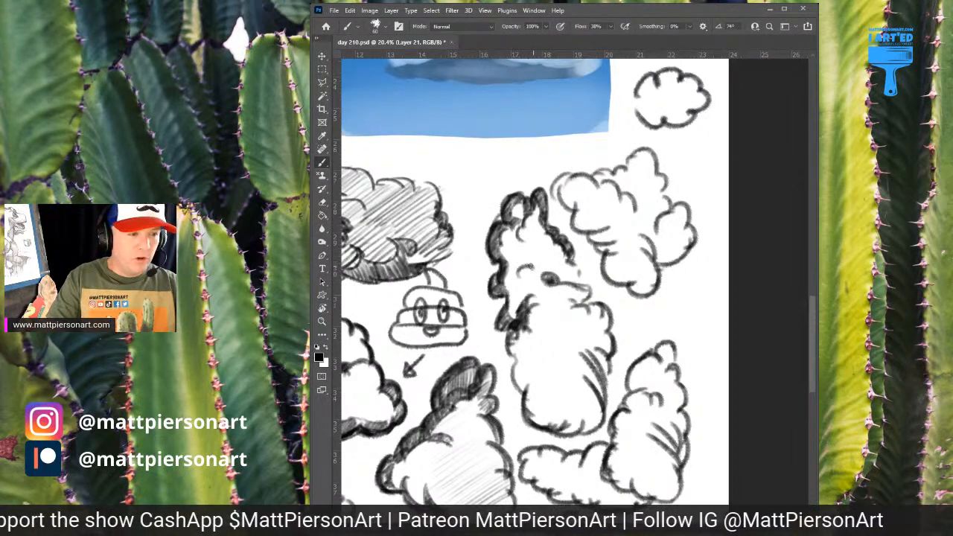
mouse_move(531, 267)
mouse_down()
mouse_move(542, 244)
mouse_move(518, 272)
mouse_move(536, 244)
mouse_move(514, 228)
mouse_move(529, 252)
mouse_up()
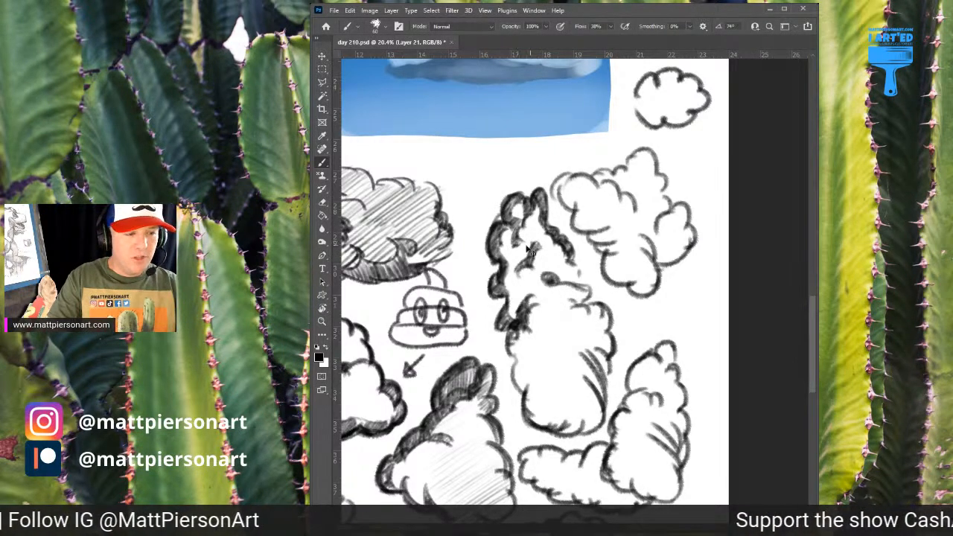
Hatch the interior of the tall cloud's upper section with light diagonal strokes
scroll(526, 250, down, 5)
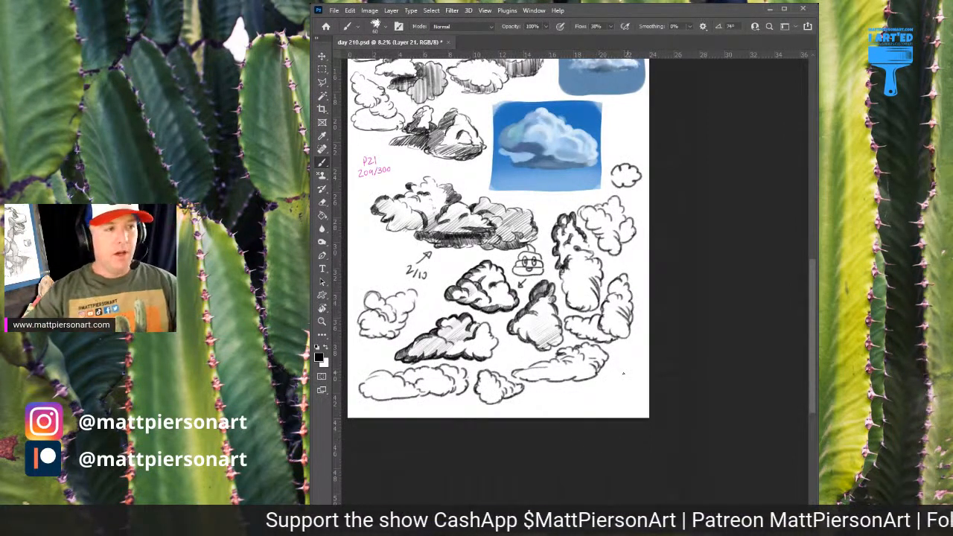
mouse_move(591, 223)
mouse_down()
mouse_move(599, 428)
mouse_move(605, 267)
mouse_up()
drag(567, 353, 583, 352)
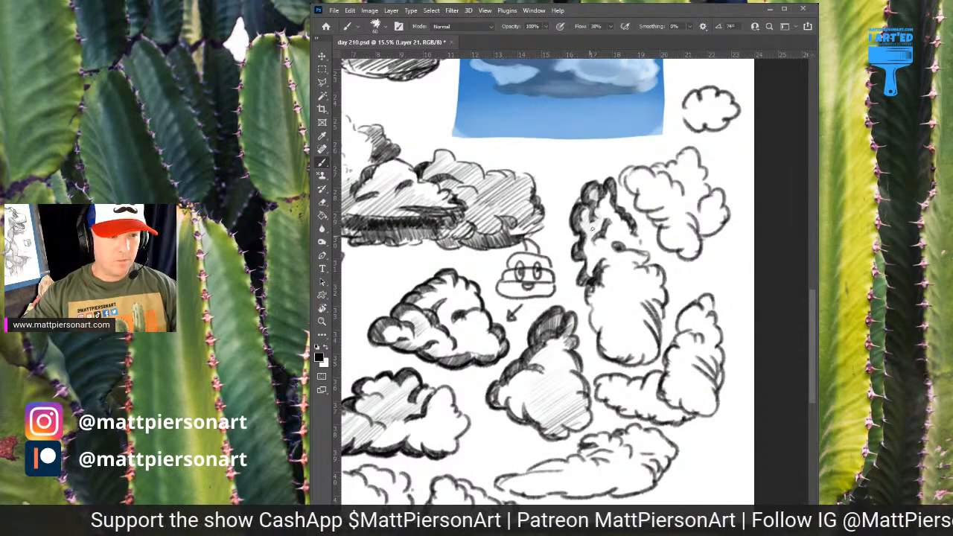
drag(587, 247, 600, 227)
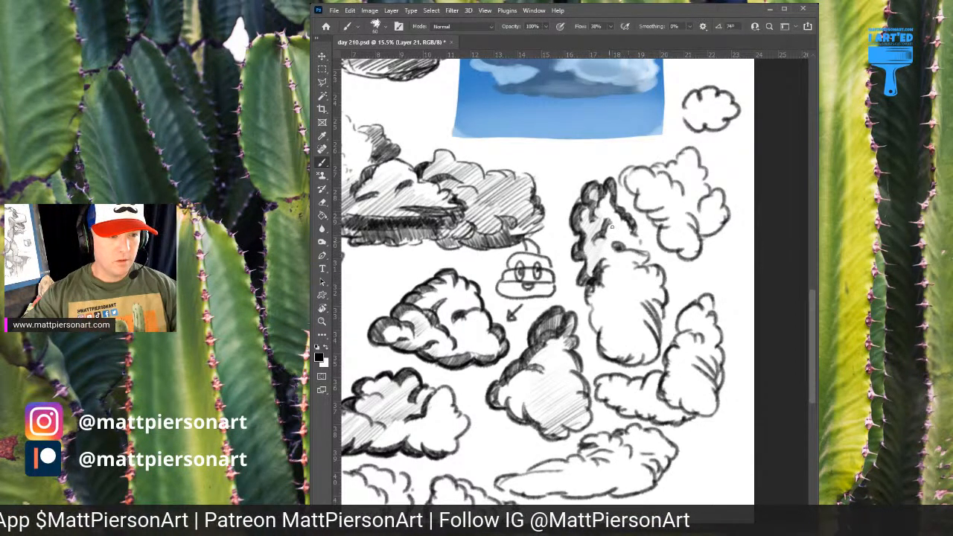
mouse_move(615, 214)
mouse_down()
mouse_move(597, 234)
mouse_move(607, 200)
mouse_up()
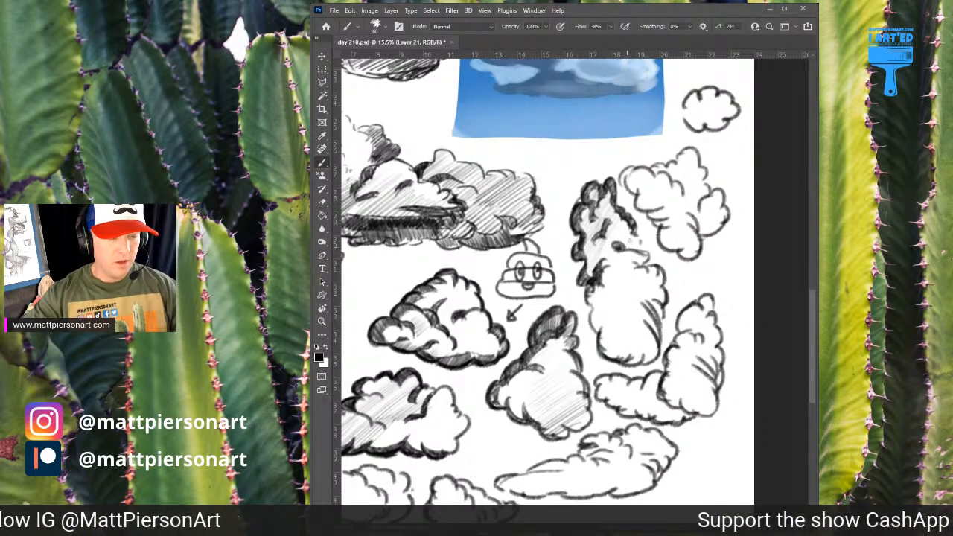
Darken the tall cloud's right edge onto its lower section and deepen the shadow in the left notch between the sections
scroll(638, 246, up, 2)
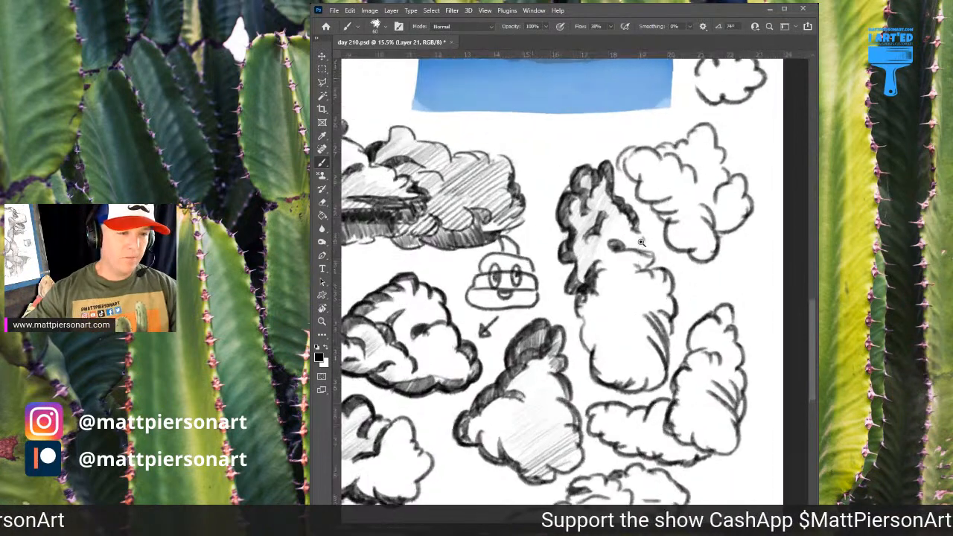
mouse_move(633, 223)
mouse_down()
mouse_move(647, 243)
mouse_move(634, 225)
mouse_move(652, 278)
mouse_move(650, 246)
mouse_move(635, 219)
mouse_move(610, 224)
mouse_move(615, 246)
mouse_move(607, 241)
mouse_move(653, 252)
mouse_move(655, 269)
mouse_move(637, 274)
mouse_move(658, 286)
mouse_move(652, 276)
mouse_move(629, 274)
mouse_move(650, 269)
mouse_move(674, 279)
mouse_move(684, 303)
mouse_up()
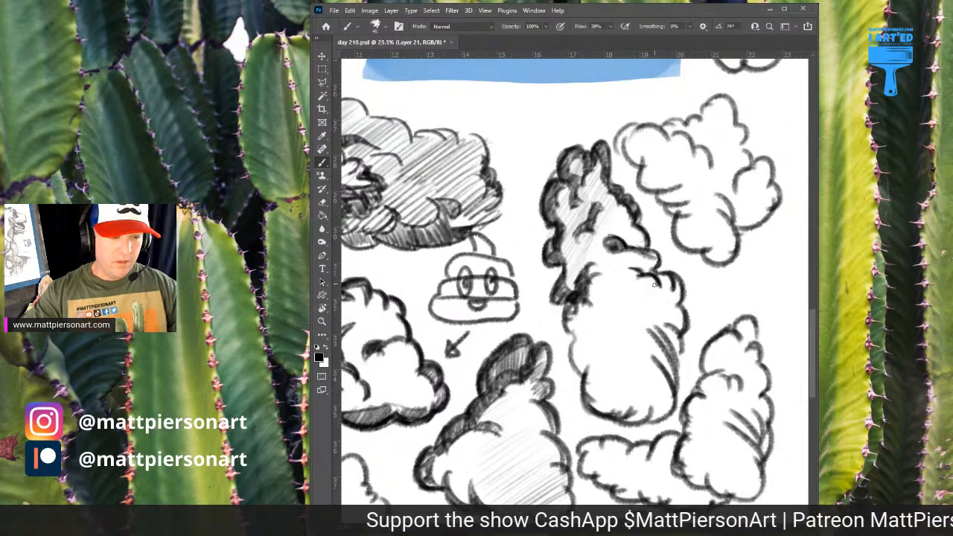
mouse_move(588, 277)
mouse_down()
mouse_move(596, 263)
mouse_move(577, 289)
mouse_move(586, 285)
mouse_move(584, 305)
mouse_move(570, 288)
mouse_move(555, 301)
mouse_move(563, 300)
mouse_move(551, 300)
mouse_move(560, 274)
mouse_up()
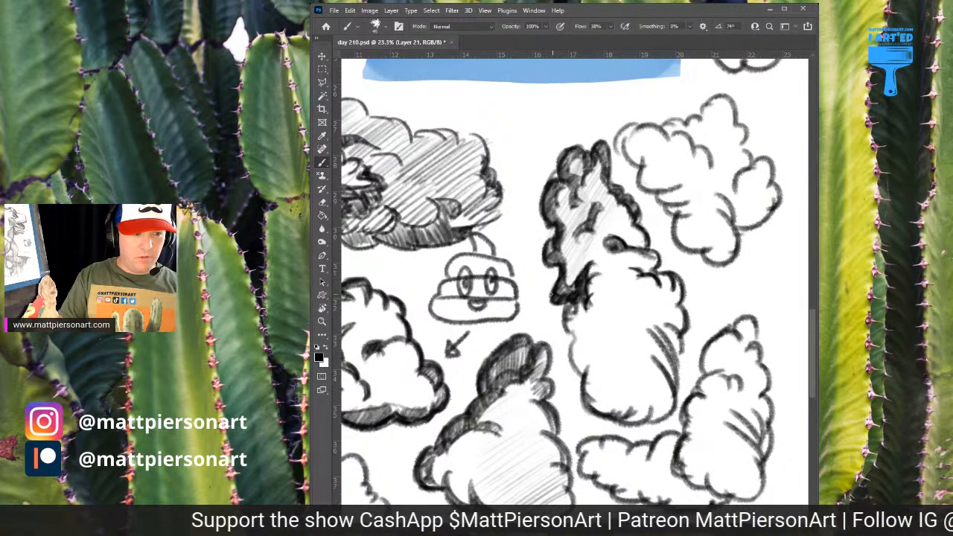
Thicken the left edge of the tall cloud's lower section and outline scalloped shadow puffs just inside it
mouse_move(569, 309)
mouse_down()
mouse_move(580, 330)
mouse_move(565, 318)
mouse_move(581, 368)
mouse_up()
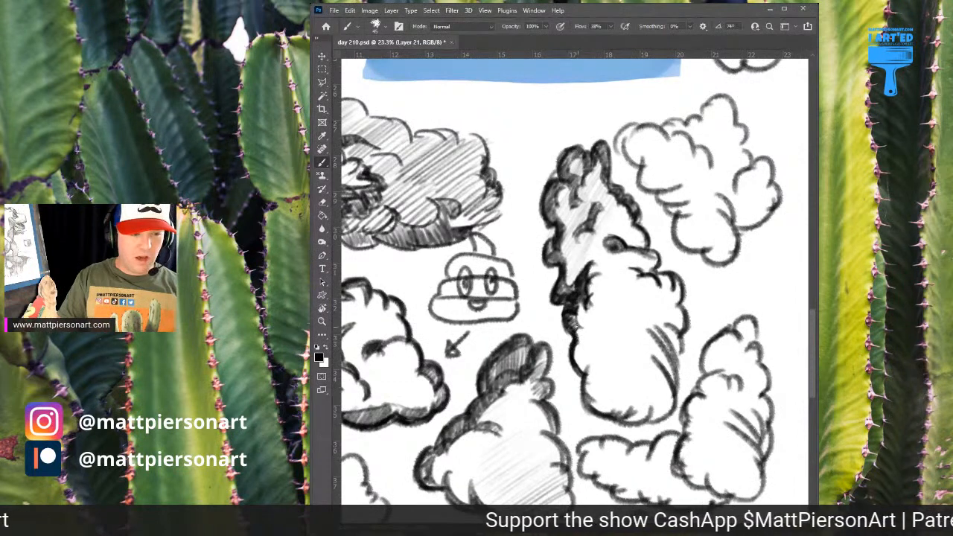
drag(578, 327, 587, 365)
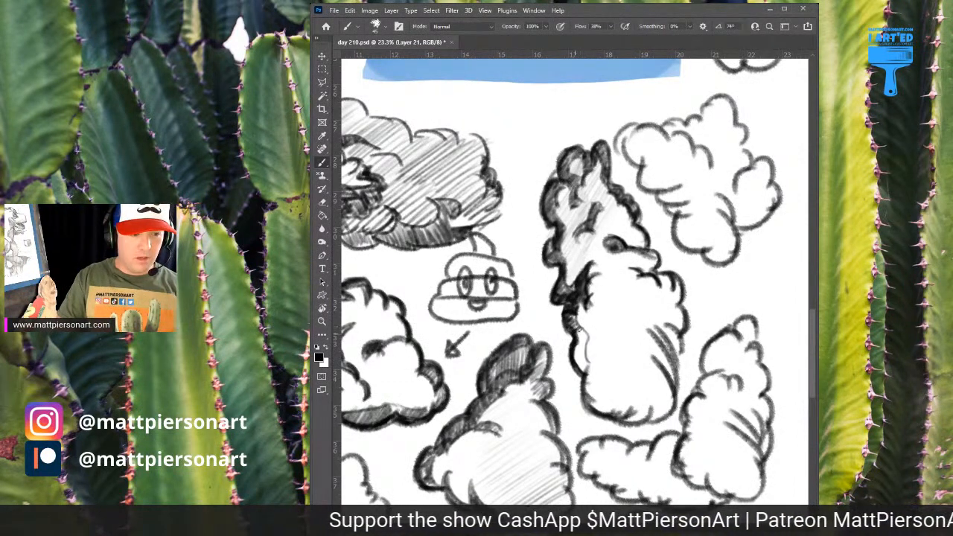
mouse_move(605, 308)
mouse_down()
mouse_move(623, 300)
mouse_move(610, 317)
mouse_move(631, 318)
mouse_move(589, 357)
mouse_move(592, 344)
mouse_move(586, 367)
mouse_move(582, 321)
mouse_move(574, 331)
mouse_move(583, 372)
mouse_up()
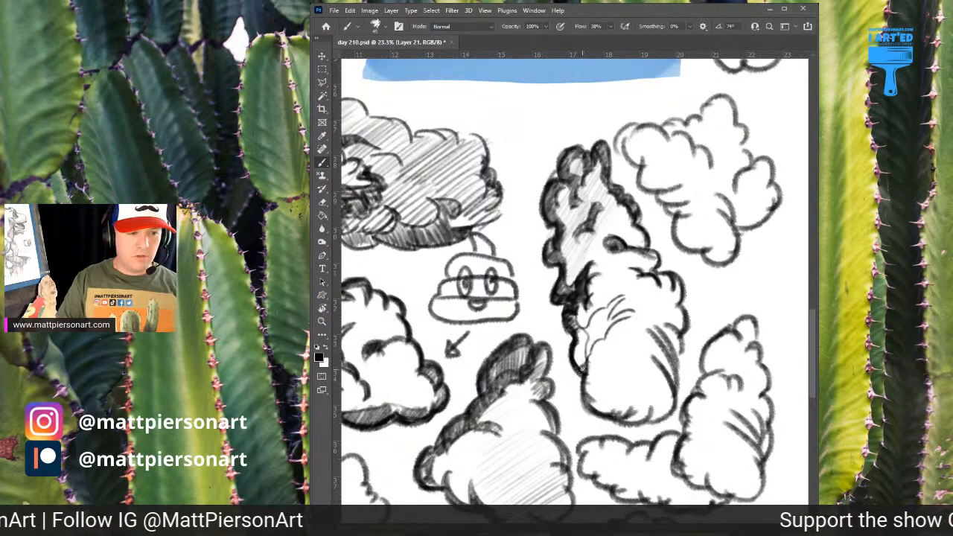
Fill the outlined puffs along the lower section's left side and upper curve with dense, near-vertical hatching
mouse_move(586, 359)
mouse_down()
mouse_move(570, 361)
mouse_move(579, 335)
mouse_up()
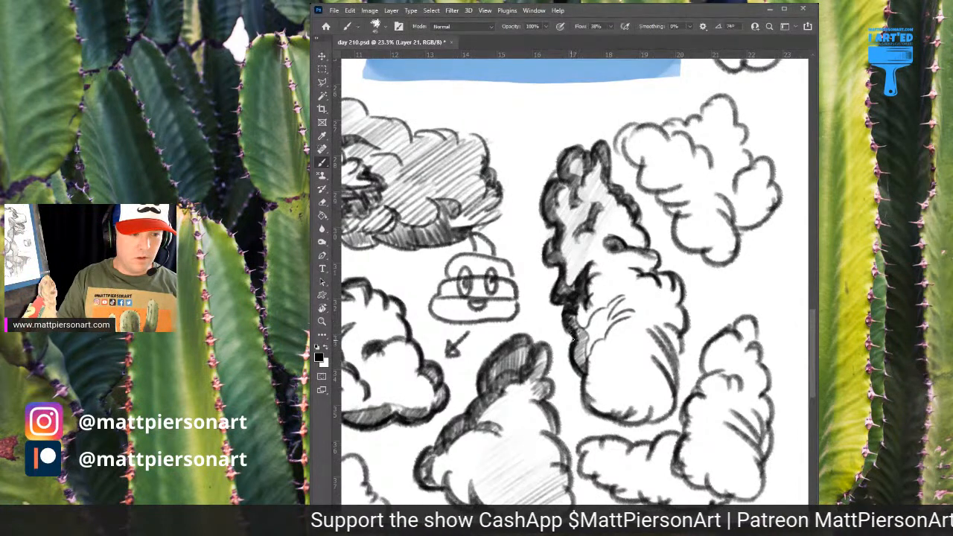
mouse_move(578, 335)
mouse_down()
mouse_move(580, 368)
mouse_move(582, 359)
mouse_up()
drag(588, 330, 587, 355)
drag(593, 323, 590, 354)
mouse_move(594, 332)
mouse_down()
mouse_move(572, 317)
mouse_move(586, 303)
mouse_move(593, 344)
mouse_up()
mouse_move(601, 308)
mouse_down()
mouse_move(595, 340)
mouse_move(605, 316)
mouse_up()
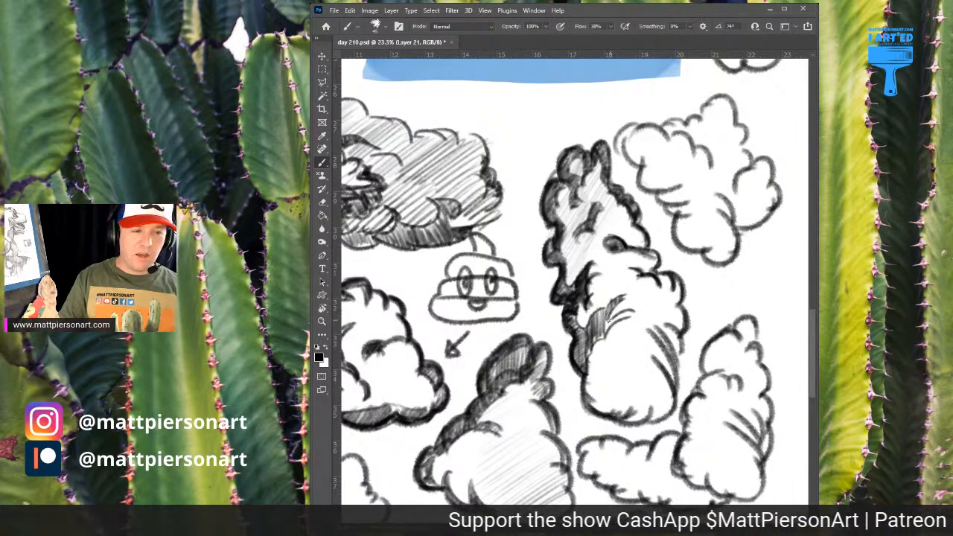
mouse_move(614, 313)
mouse_down()
mouse_move(606, 330)
mouse_move(630, 320)
mouse_up()
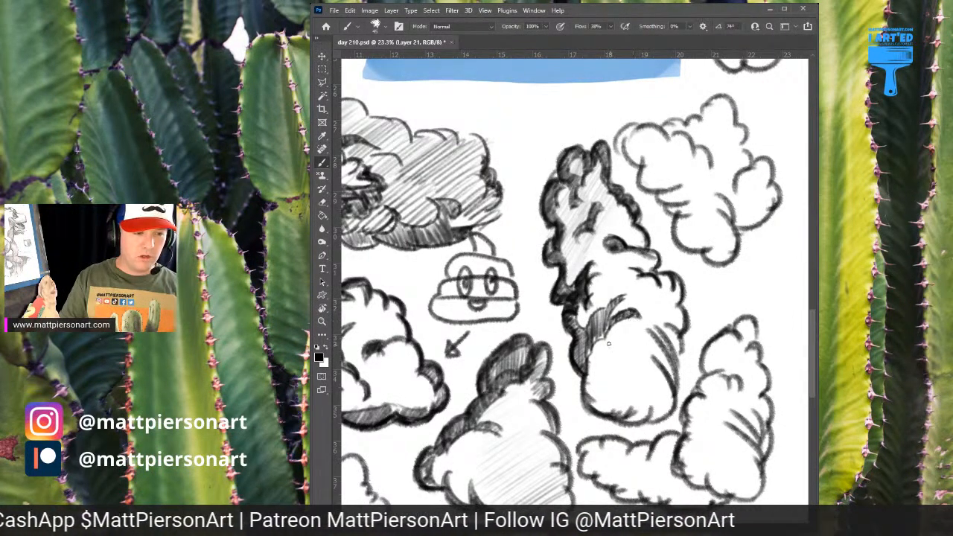
Reinforce the tall cloud's lower-left outline, deepen the shadows on its upper-left puffs and thicken its upper-right edge
mouse_move(582, 380)
mouse_down()
mouse_move(595, 404)
mouse_move(585, 408)
mouse_up()
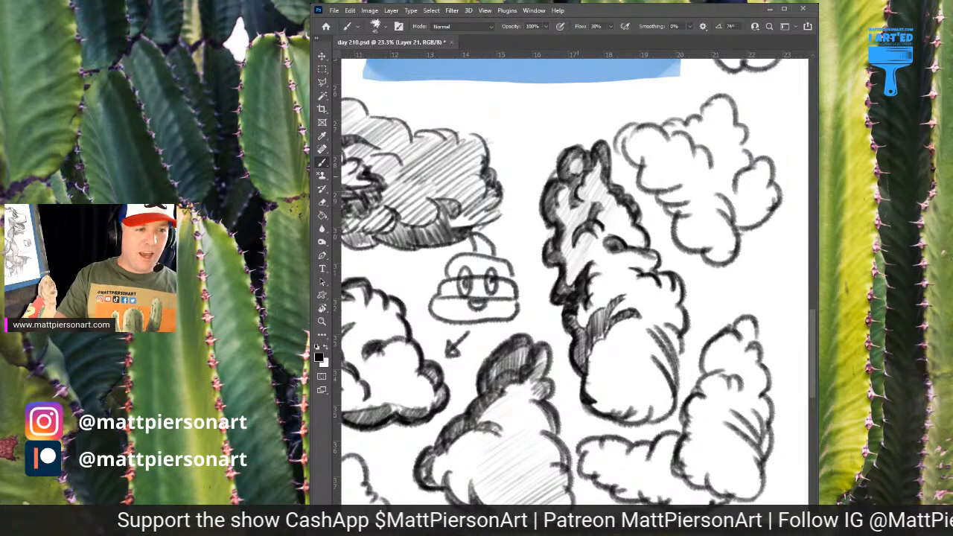
mouse_move(571, 191)
mouse_down()
mouse_move(563, 218)
mouse_move(568, 199)
mouse_move(561, 185)
mouse_move(551, 190)
mouse_move(554, 171)
mouse_move(546, 183)
mouse_move(564, 151)
mouse_move(541, 214)
mouse_move(541, 202)
mouse_move(546, 253)
mouse_up()
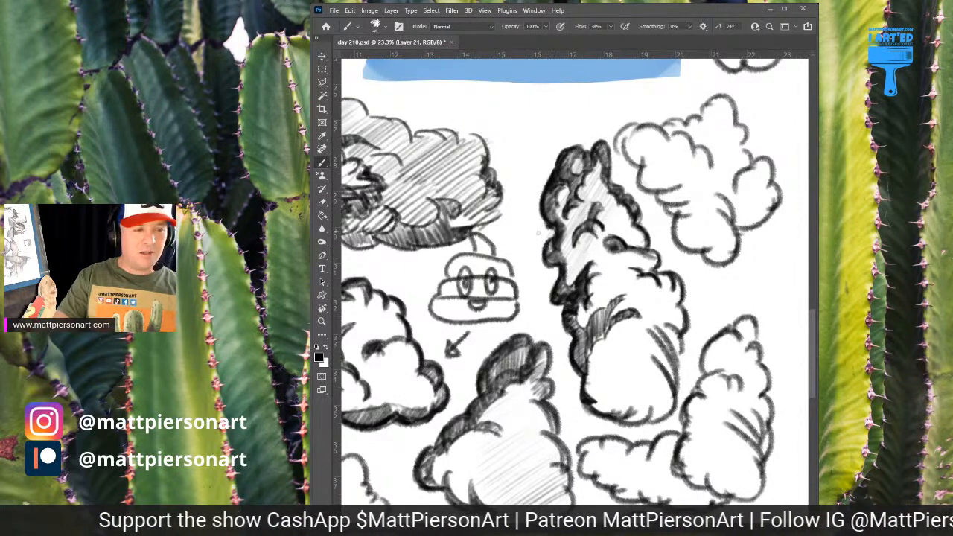
drag(605, 146, 622, 192)
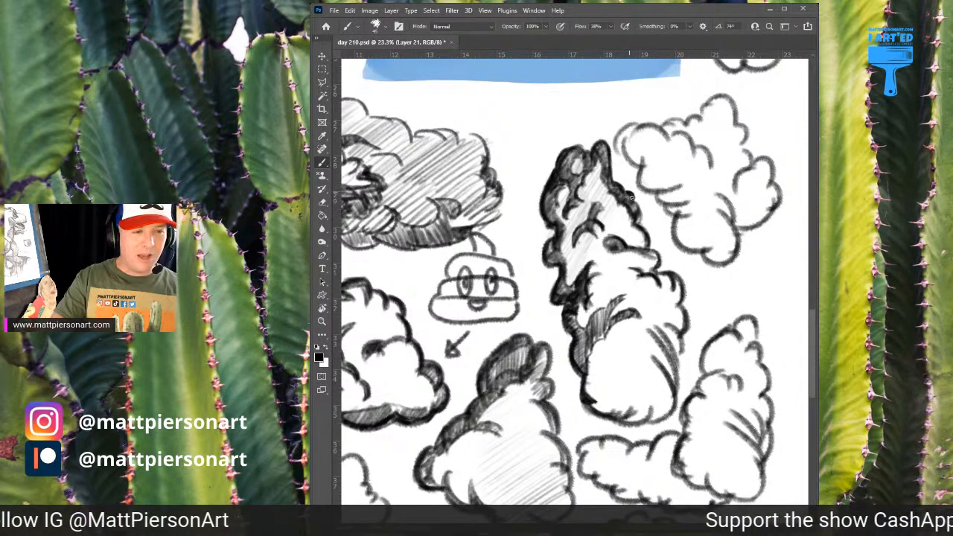
mouse_move(632, 197)
mouse_down()
mouse_move(649, 253)
mouse_move(624, 246)
mouse_move(658, 259)
mouse_up()
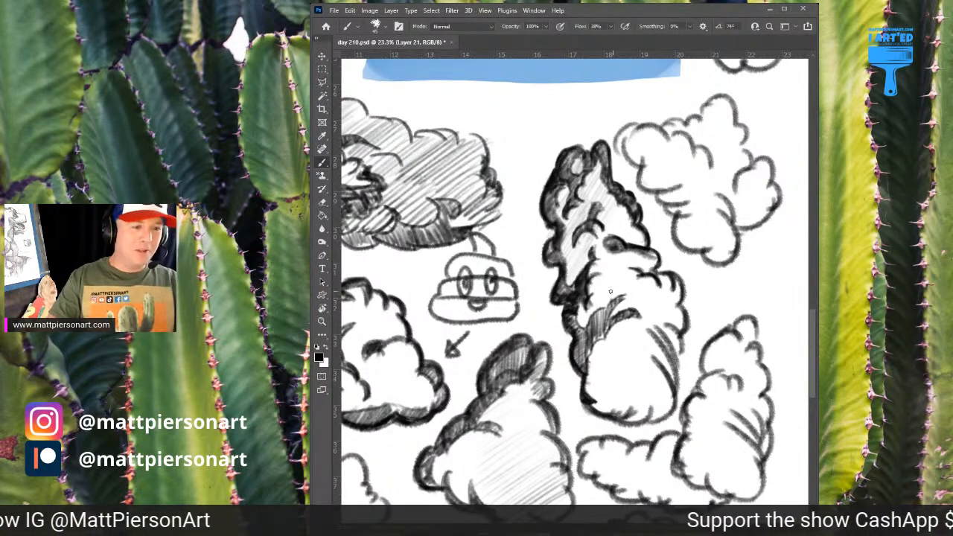
Thicken the right outline of the tall cloud's lower section and add a small curved accent among its upper puffs
mouse_move(612, 298)
mouse_down()
mouse_move(620, 280)
mouse_move(620, 289)
mouse_up()
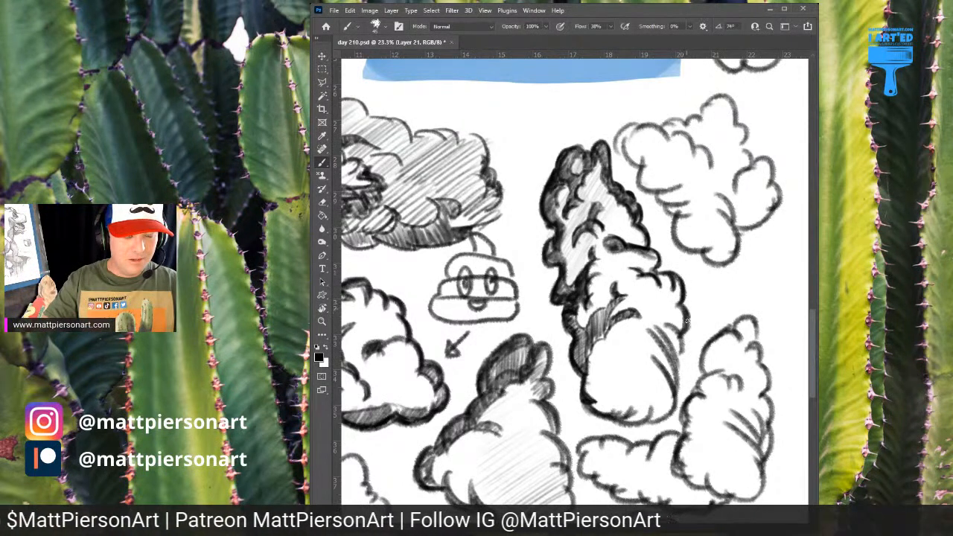
drag(686, 318, 681, 335)
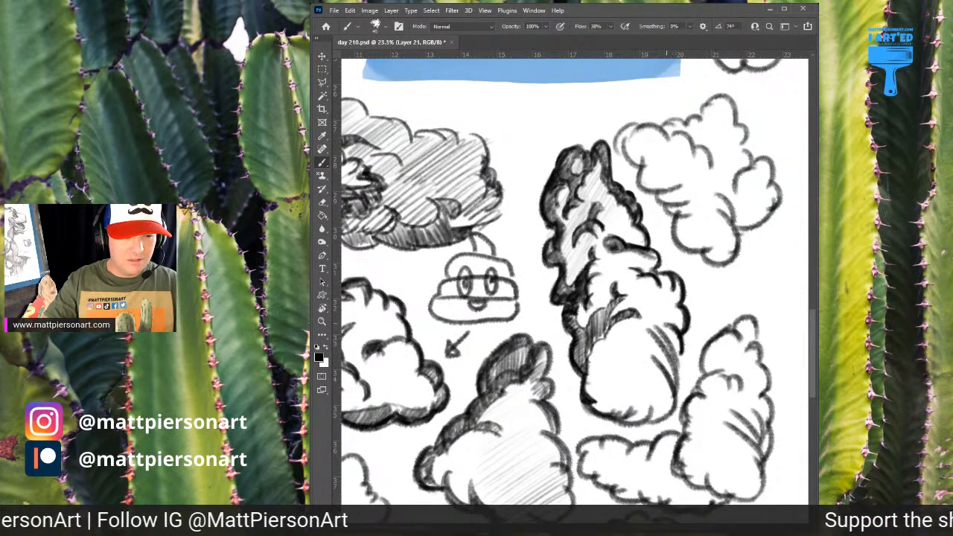
mouse_move(680, 352)
mouse_down()
mouse_move(677, 399)
mouse_move(627, 374)
mouse_move(598, 388)
mouse_up()
alt+click(648, 374)
click(316, 348)
drag(606, 385, 611, 396)
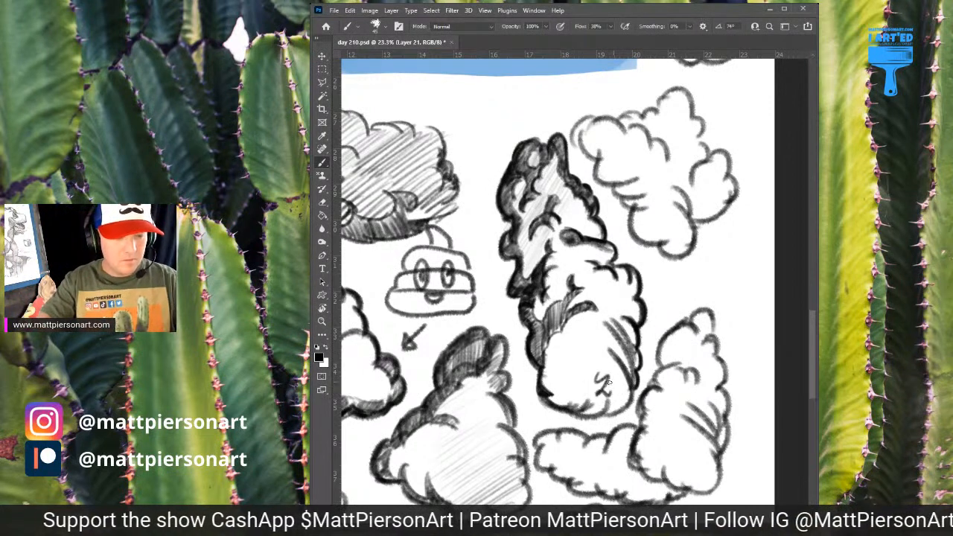
key(ctrl+z)
key(ctrl+z)
key(ctrl+z)
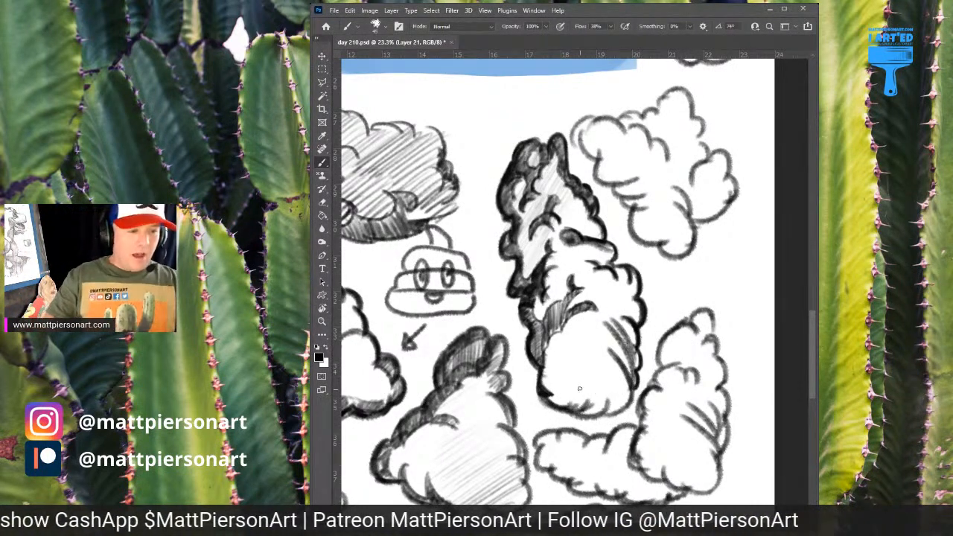
Outline a scalloped shadow edge inside the tall cloud's bottom puff and thicken the puff's base outline
mouse_move(547, 402)
mouse_down()
mouse_move(609, 382)
mouse_move(597, 359)
mouse_move(601, 339)
mouse_move(623, 361)
mouse_up()
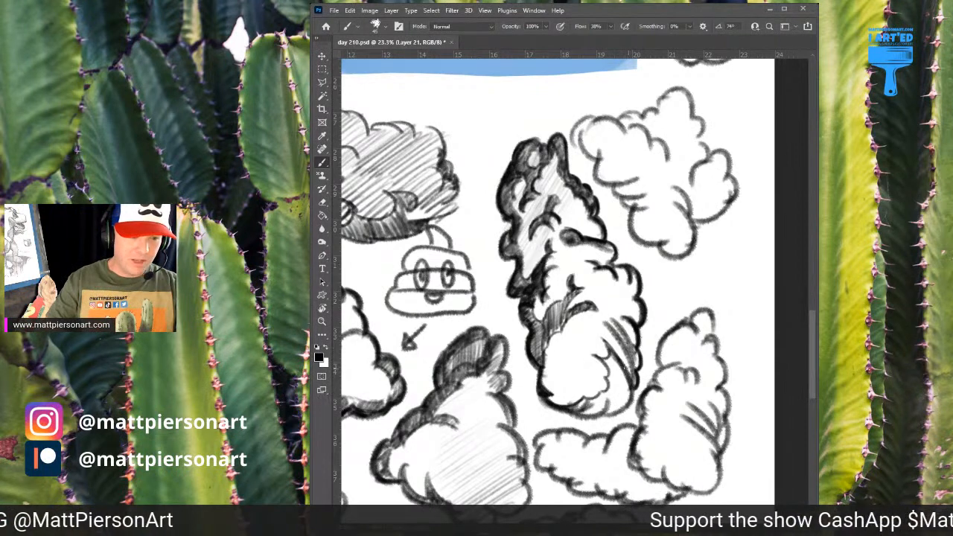
mouse_move(554, 411)
mouse_down()
mouse_move(593, 421)
mouse_move(624, 389)
mouse_move(630, 395)
mouse_up()
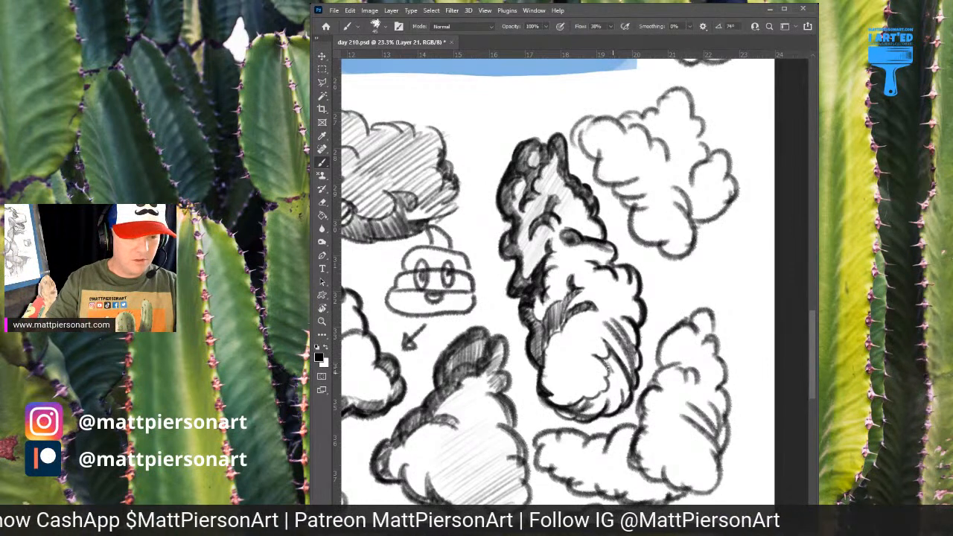
mouse_move(606, 357)
mouse_down()
mouse_move(613, 372)
mouse_move(623, 365)
mouse_up()
Fill the crescent along the bottom puff's right side and base with dense, dark hatching
drag(616, 401, 629, 372)
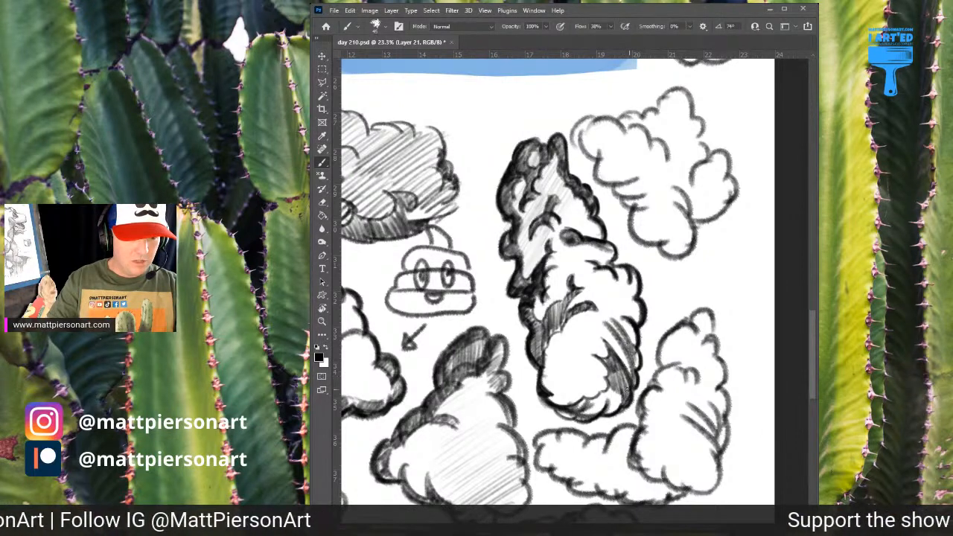
drag(606, 402, 610, 390)
drag(608, 412, 619, 389)
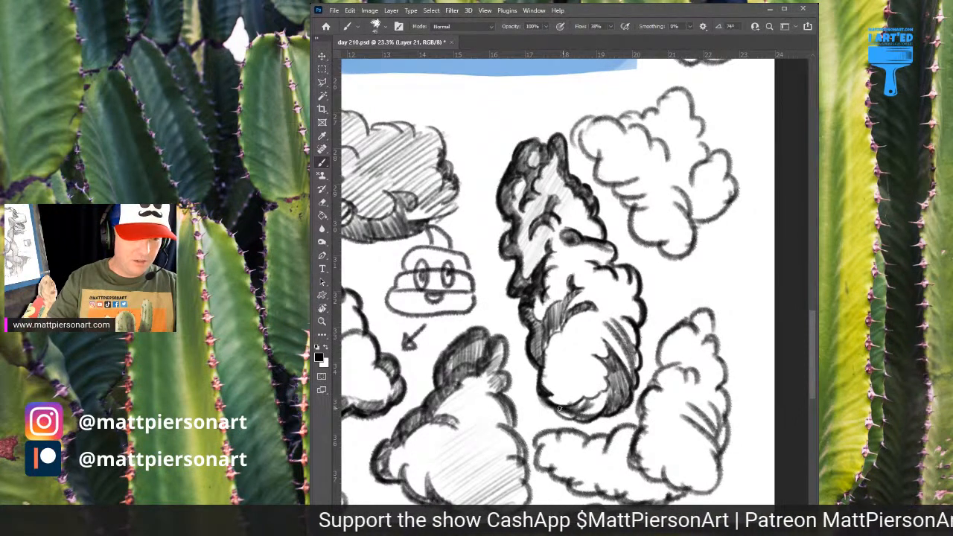
mouse_move(559, 414)
mouse_down()
mouse_move(573, 418)
mouse_move(598, 406)
mouse_move(600, 391)
mouse_move(609, 393)
mouse_move(605, 412)
mouse_move(609, 402)
mouse_up()
mouse_move(627, 352)
mouse_down()
mouse_move(621, 340)
mouse_move(634, 371)
mouse_move(627, 354)
mouse_up()
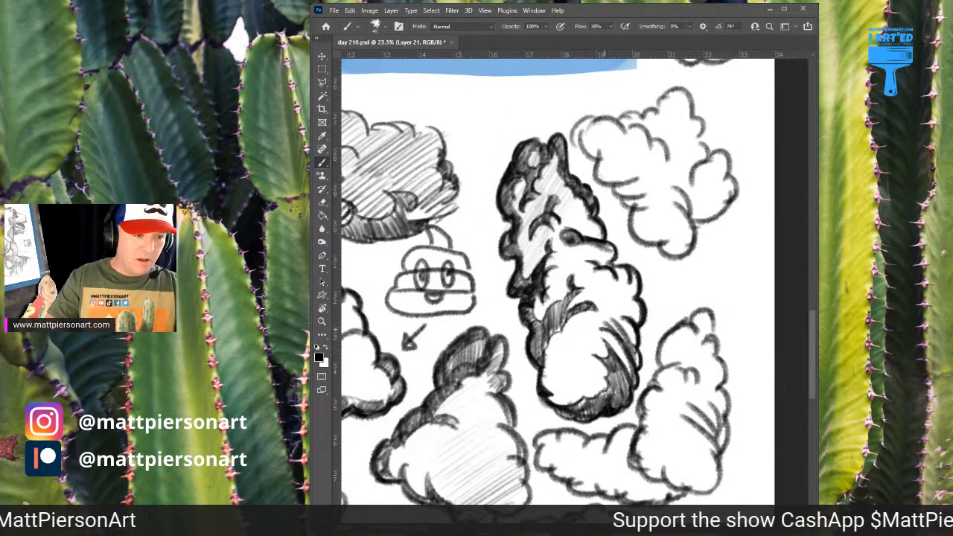
Outline scalloped shadow puffs on the lower section's right side and the bottom puff's upper left, and shade them darkly
mouse_move(595, 315)
mouse_down()
mouse_move(617, 338)
mouse_move(578, 320)
mouse_move(615, 323)
mouse_move(607, 306)
mouse_move(636, 352)
mouse_move(636, 299)
mouse_move(640, 309)
mouse_move(636, 320)
mouse_move(628, 271)
mouse_move(634, 296)
mouse_up()
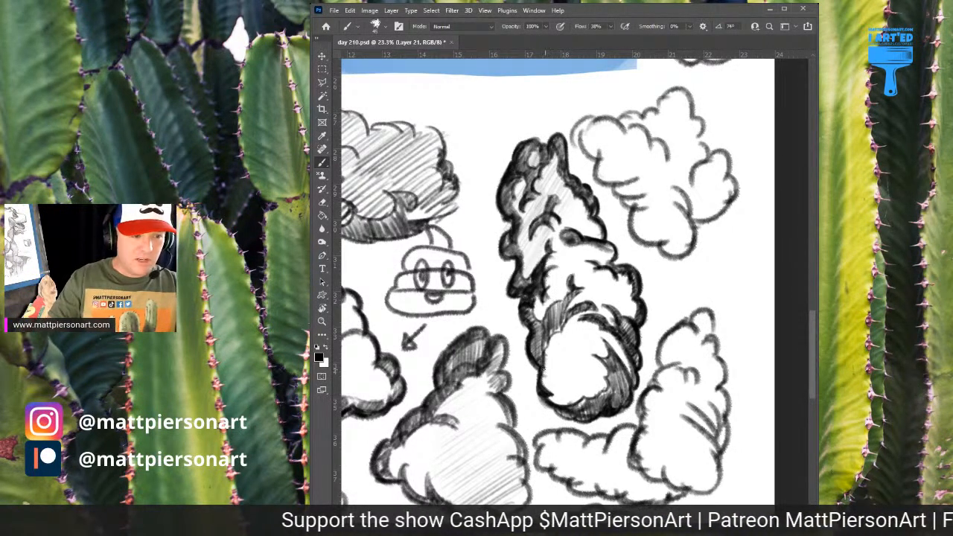
mouse_move(545, 370)
mouse_down()
mouse_move(582, 338)
mouse_move(562, 360)
mouse_move(588, 338)
mouse_up()
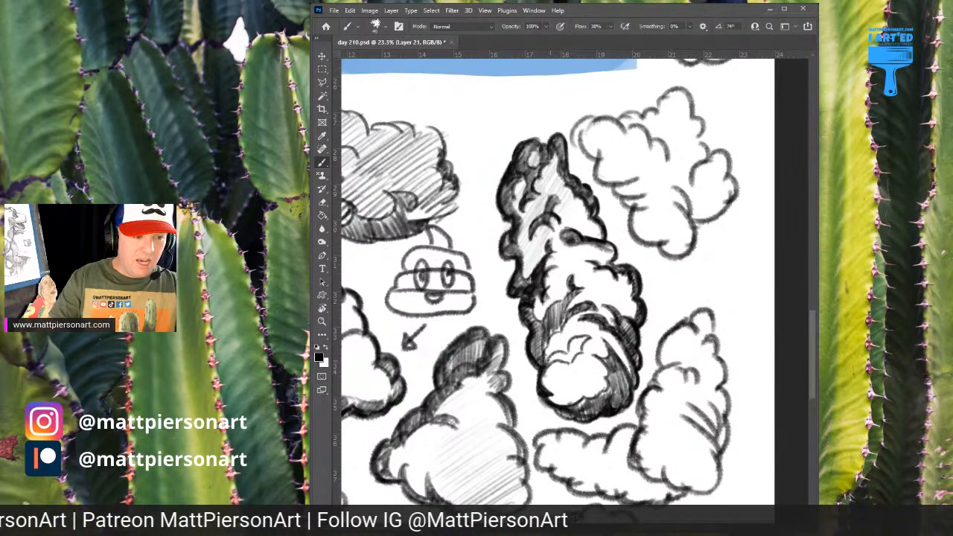
drag(547, 360, 583, 339)
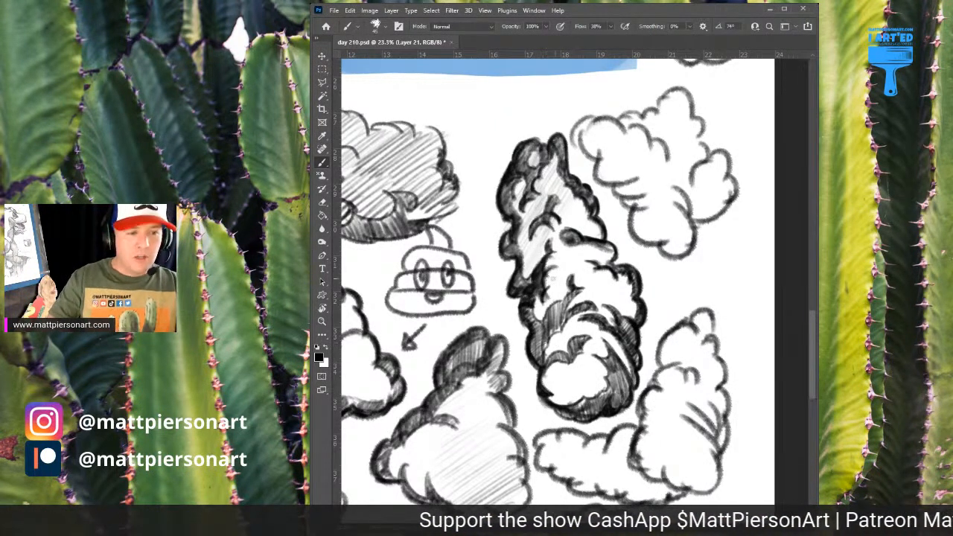
mouse_move(607, 307)
mouse_down()
mouse_move(623, 271)
mouse_move(621, 282)
mouse_move(634, 281)
mouse_move(613, 298)
mouse_move(633, 320)
mouse_up()
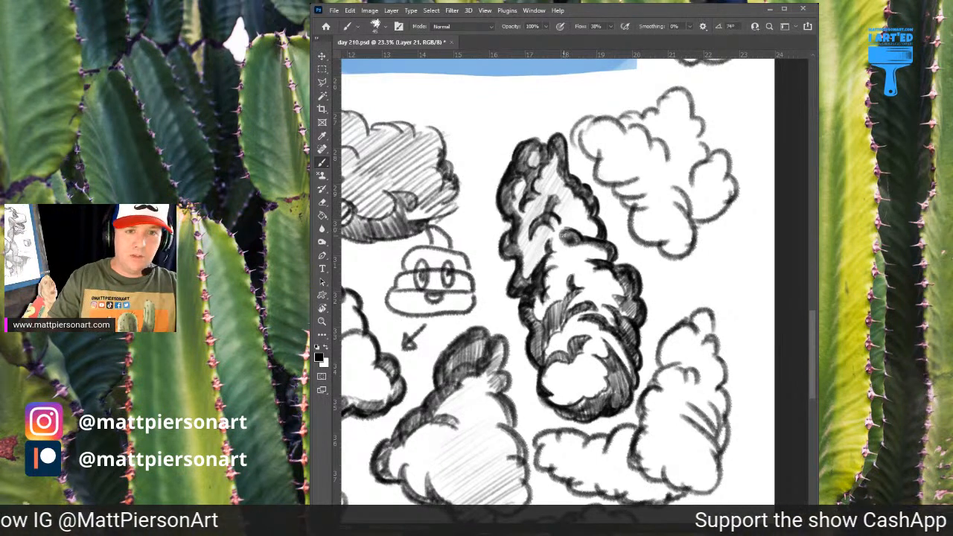
drag(571, 292, 546, 320)
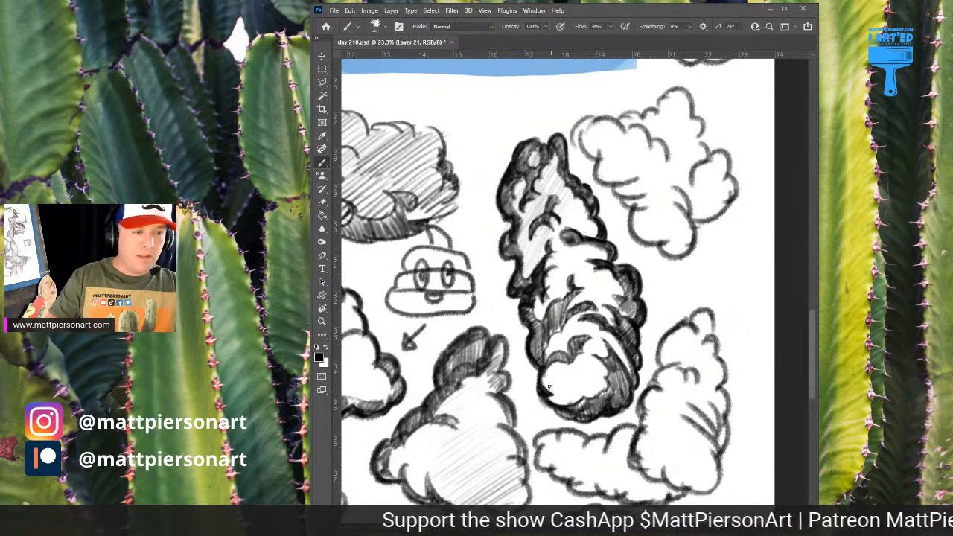
Add a small dark shadow at the bottom puff's left and cover its light area with near-vertical hatching
drag(551, 392, 564, 388)
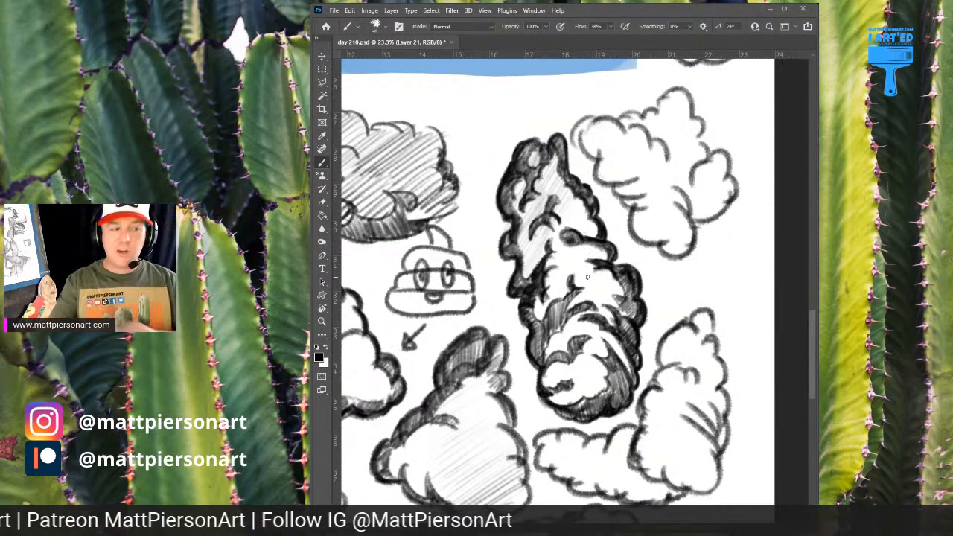
drag(671, 260, 641, 268)
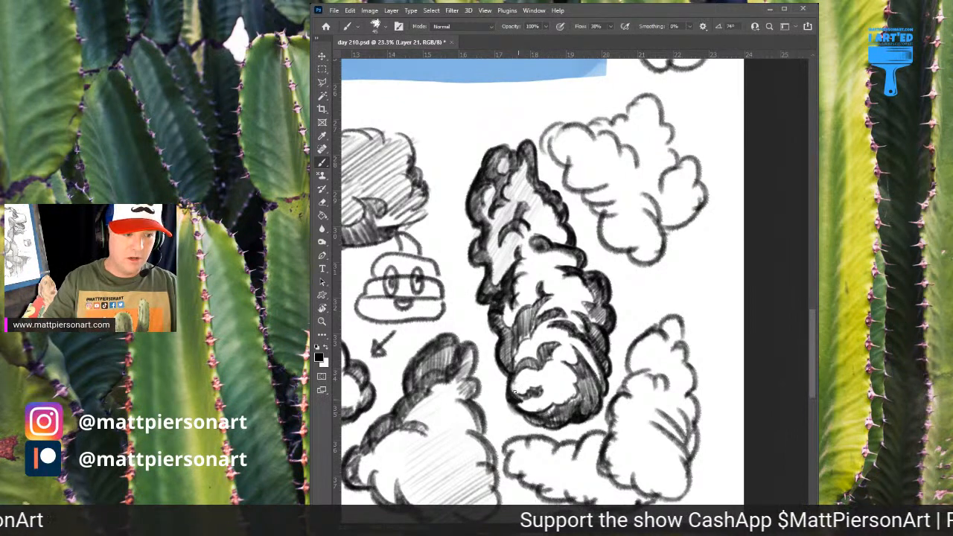
mouse_move(514, 391)
mouse_down()
mouse_move(531, 365)
mouse_move(551, 394)
mouse_move(600, 311)
mouse_move(590, 391)
mouse_up()
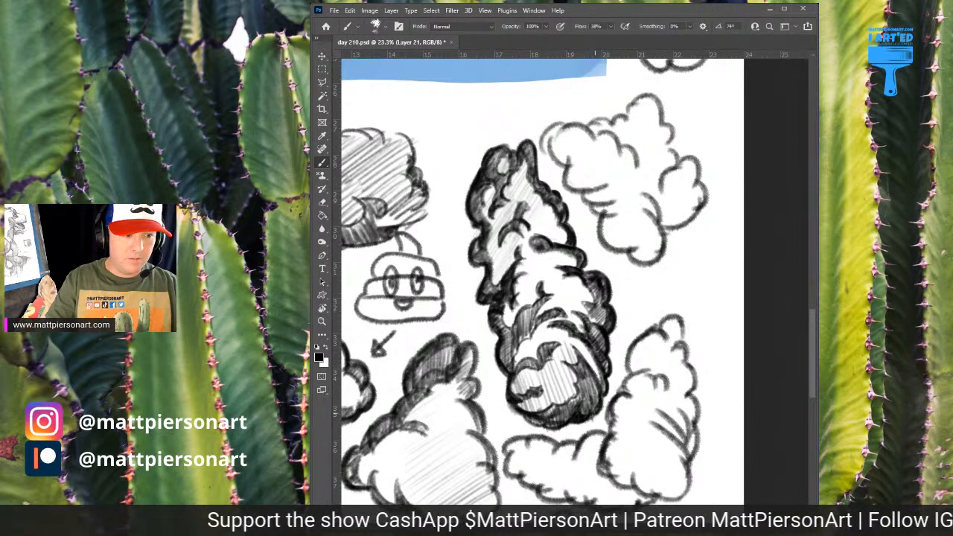
drag(579, 343, 608, 414)
Thicken the upper outline of the star-shaped cloud beside the tall cloud, darkening the dip before its top lobe
mouse_move(684, 189)
mouse_down()
mouse_move(637, 238)
mouse_move(620, 212)
mouse_move(590, 251)
mouse_move(599, 271)
mouse_move(590, 246)
mouse_move(597, 276)
mouse_up()
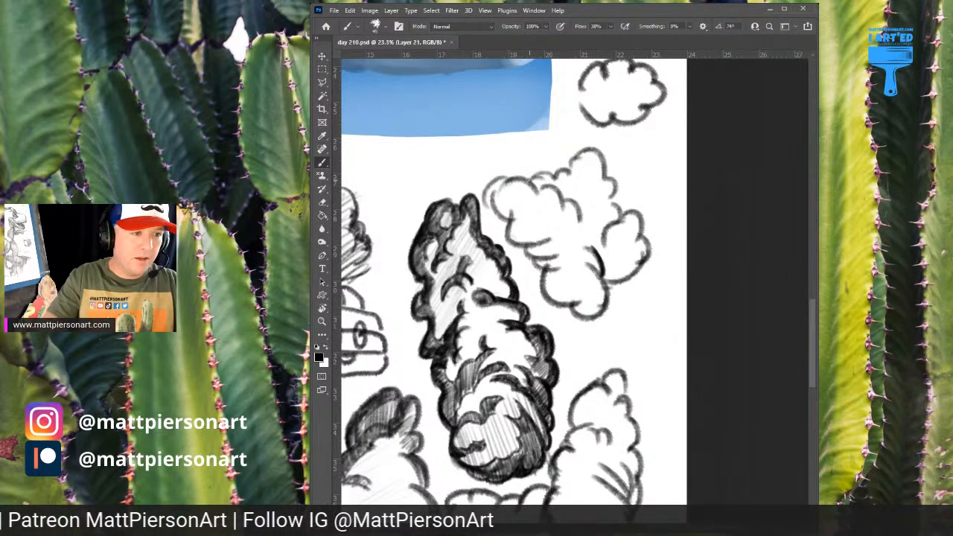
mouse_move(527, 180)
mouse_down()
mouse_move(569, 173)
mouse_move(574, 158)
mouse_move(592, 164)
mouse_move(577, 153)
mouse_move(593, 151)
mouse_move(615, 197)
mouse_up()
mouse_move(529, 180)
mouse_down()
mouse_move(545, 170)
mouse_move(563, 213)
mouse_move(544, 177)
mouse_move(540, 185)
mouse_up()
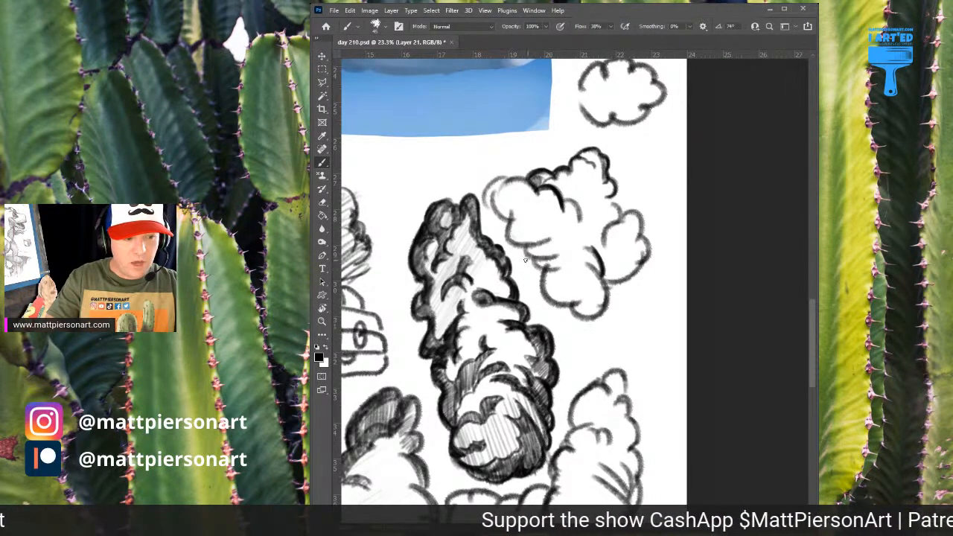
mouse_move(533, 181)
mouse_down()
mouse_move(602, 154)
mouse_move(579, 159)
mouse_up()
Bolden the star-shaped cloud's left lobe, outline a scalloped shadow inside it and fill that shadow with dense hatching
mouse_move(568, 198)
mouse_down()
mouse_move(578, 221)
mouse_move(566, 199)
mouse_move(487, 181)
mouse_move(489, 209)
mouse_move(512, 174)
mouse_up()
mouse_move(494, 184)
mouse_down()
mouse_move(492, 218)
mouse_move(510, 221)
mouse_move(490, 210)
mouse_move(500, 212)
mouse_move(495, 199)
mouse_move(522, 249)
mouse_move(496, 210)
mouse_move(537, 232)
mouse_move(497, 221)
mouse_move(509, 253)
mouse_move(512, 240)
mouse_move(522, 243)
mouse_move(508, 234)
mouse_move(540, 239)
mouse_move(524, 253)
mouse_move(554, 251)
mouse_move(529, 221)
mouse_move(559, 225)
mouse_move(533, 203)
mouse_move(528, 221)
mouse_move(503, 196)
mouse_up()
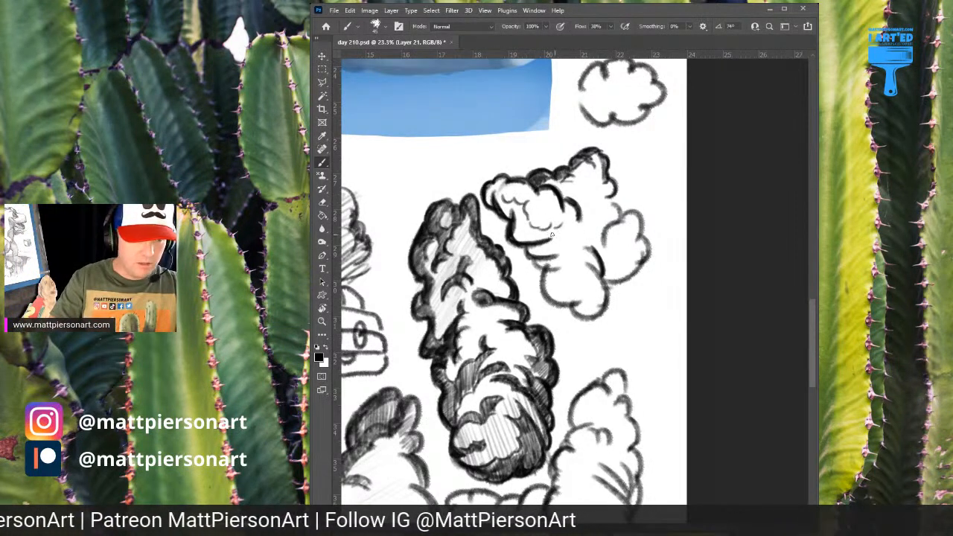
drag(557, 226, 548, 234)
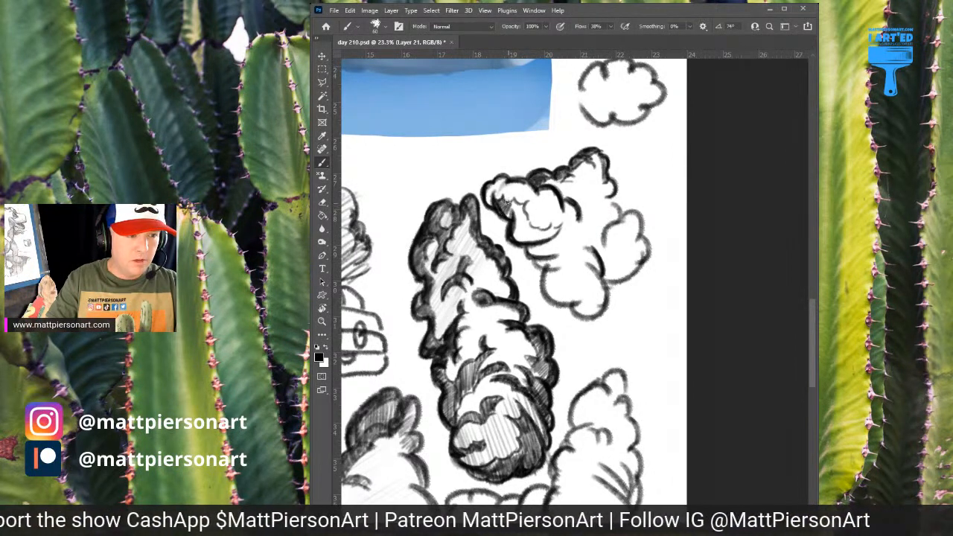
mouse_move(506, 201)
mouse_down()
mouse_move(512, 216)
mouse_move(521, 205)
mouse_move(510, 232)
mouse_move(518, 216)
mouse_move(522, 240)
mouse_move(534, 230)
mouse_move(551, 236)
mouse_up()
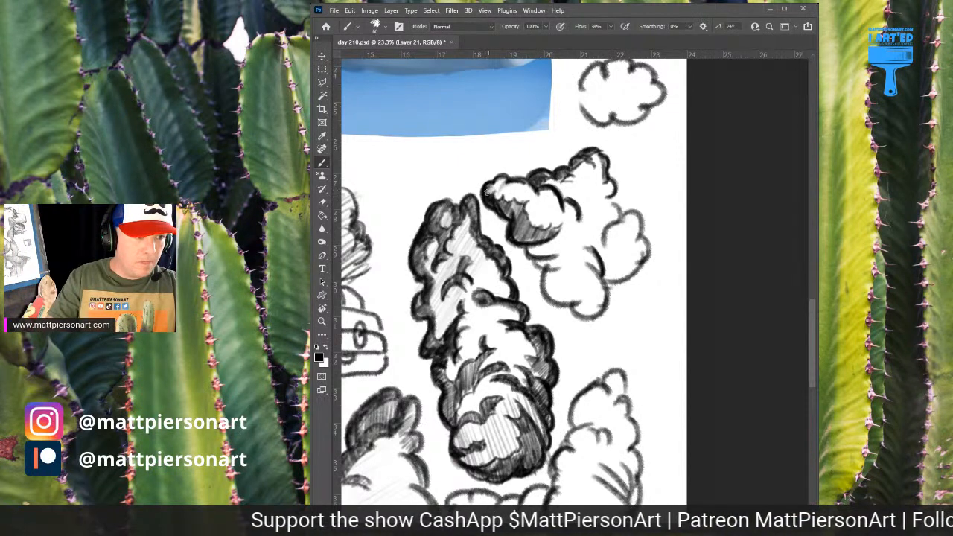
drag(499, 179, 494, 192)
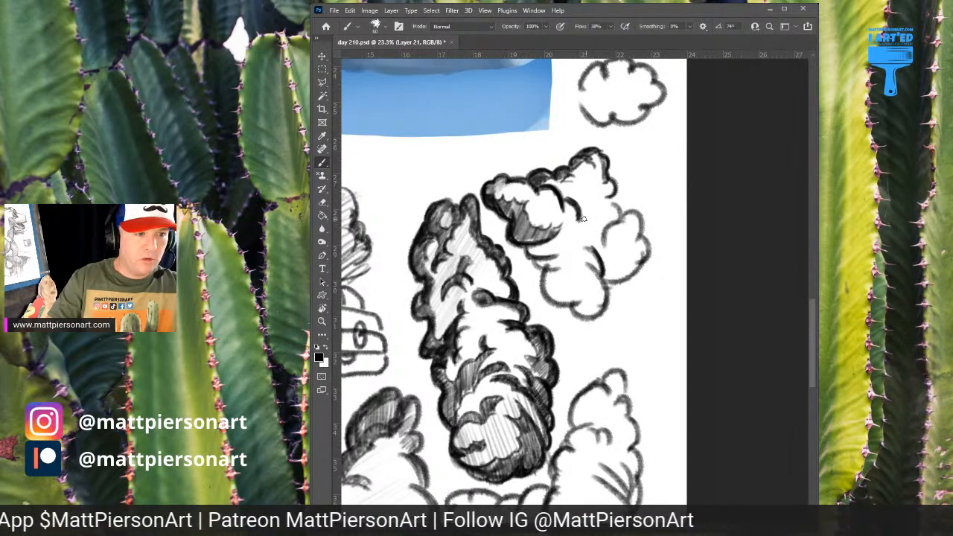
Close the base of the star-shaped cloud's top lobe with puffs and fill the lobe with dark hatching and shadow accents
drag(584, 212, 603, 196)
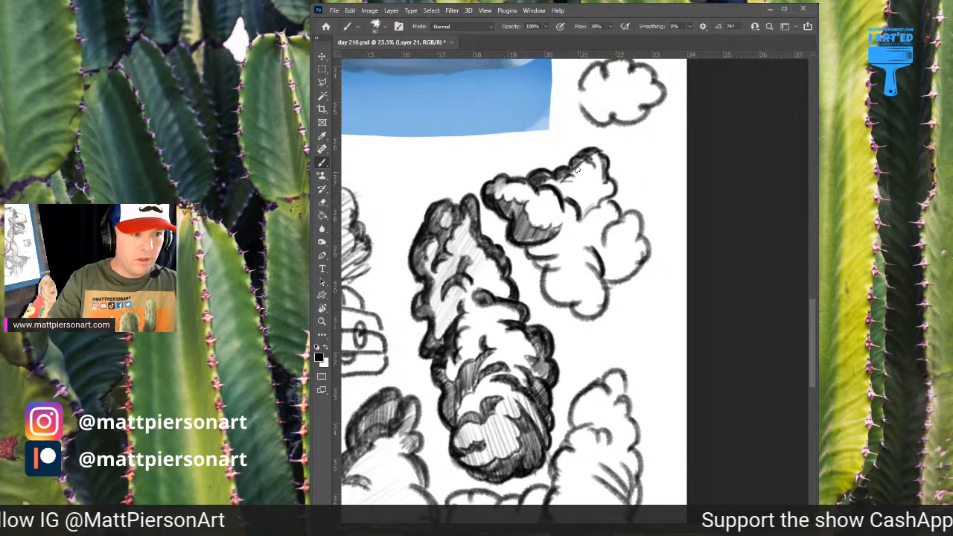
mouse_move(542, 184)
mouse_down()
mouse_move(567, 200)
mouse_move(571, 176)
mouse_move(587, 207)
mouse_move(588, 175)
mouse_move(602, 186)
mouse_move(598, 154)
mouse_move(605, 200)
mouse_up()
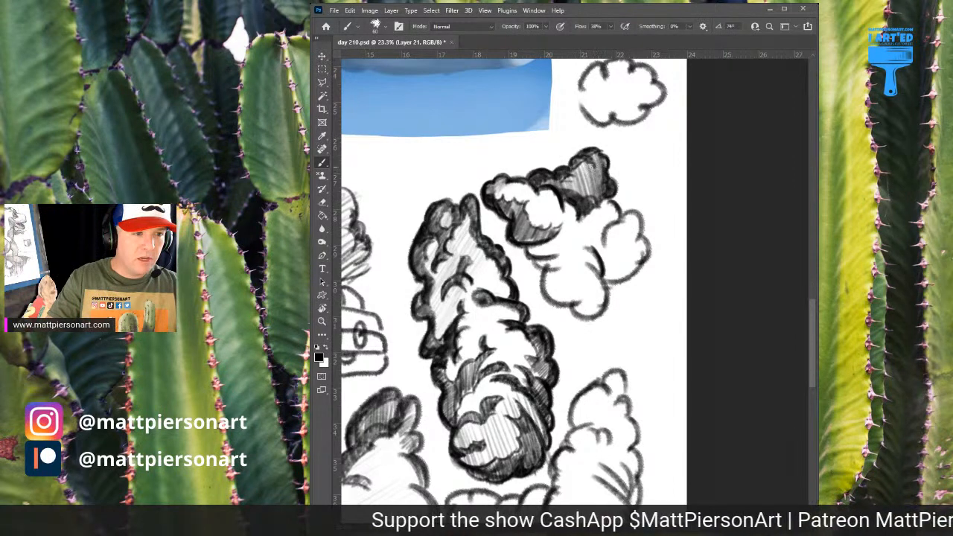
drag(596, 171, 585, 181)
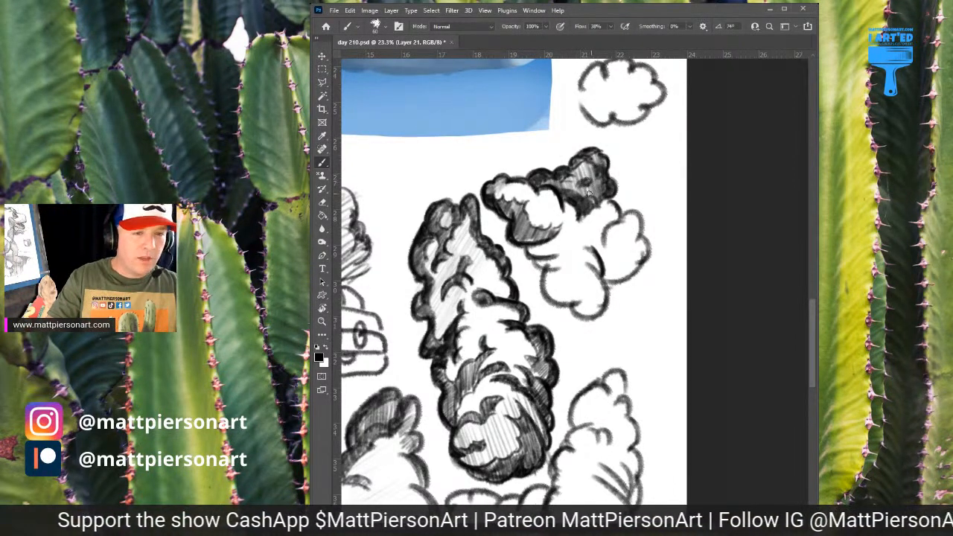
Hatch the area between the star-shaped cloud's top and right lobes and outline shadow puffs inside the right lobe
drag(605, 248, 575, 226)
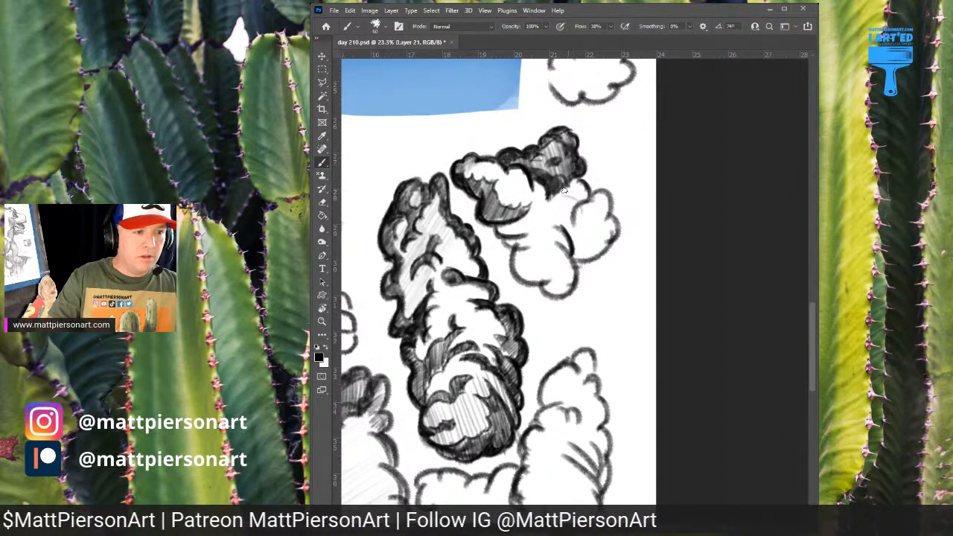
mouse_move(564, 191)
mouse_down()
mouse_move(576, 204)
mouse_move(557, 228)
mouse_move(573, 203)
mouse_move(560, 219)
mouse_move(567, 216)
mouse_move(570, 236)
mouse_move(617, 217)
mouse_up()
drag(574, 245, 574, 252)
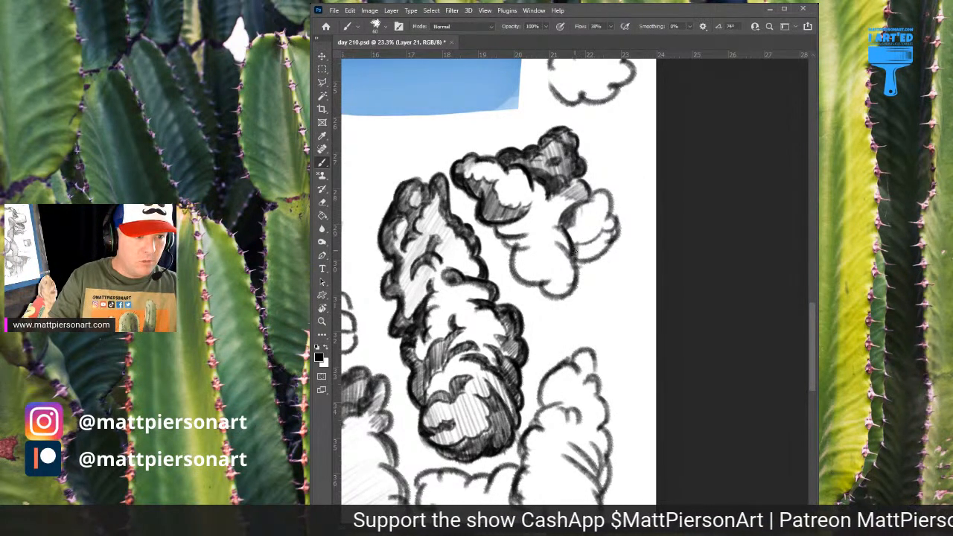
Draw arrows pointing at the star-shaped cloud's upper edge and right lobe, and darken the right lobe's underside
drag(612, 118, 609, 178)
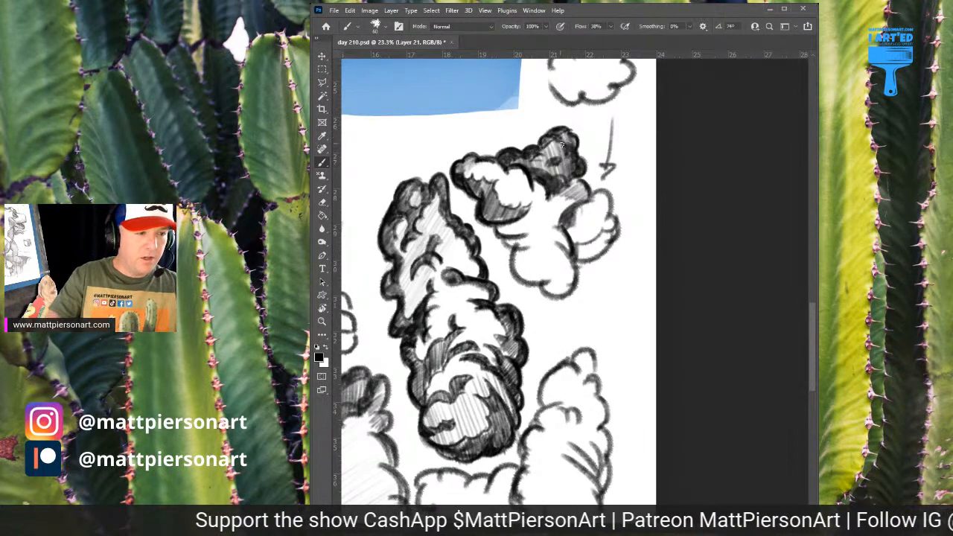
mouse_move(552, 86)
mouse_down()
mouse_move(512, 136)
mouse_move(529, 132)
mouse_up()
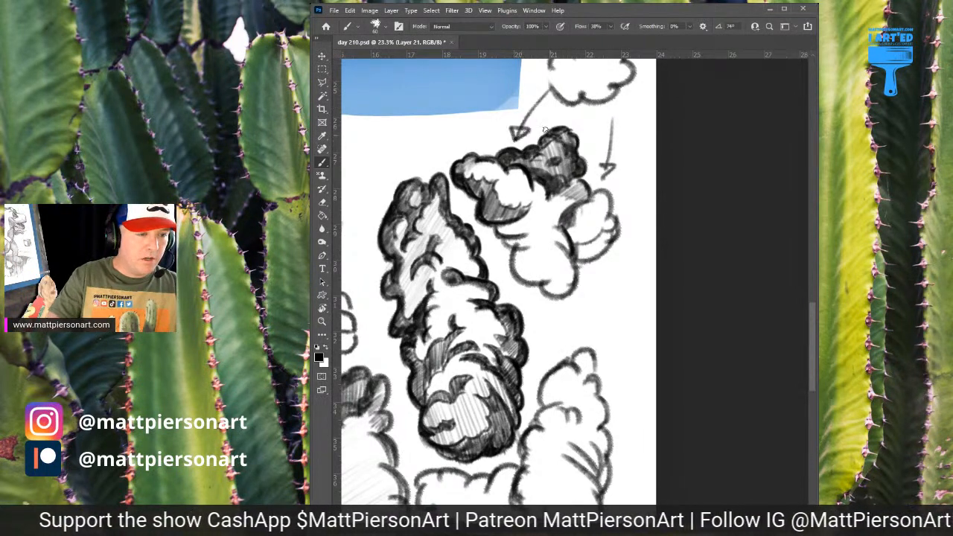
mouse_move(572, 246)
mouse_down()
mouse_move(588, 257)
mouse_move(613, 232)
mouse_move(581, 254)
mouse_move(613, 236)
mouse_move(585, 262)
mouse_move(598, 250)
mouse_up()
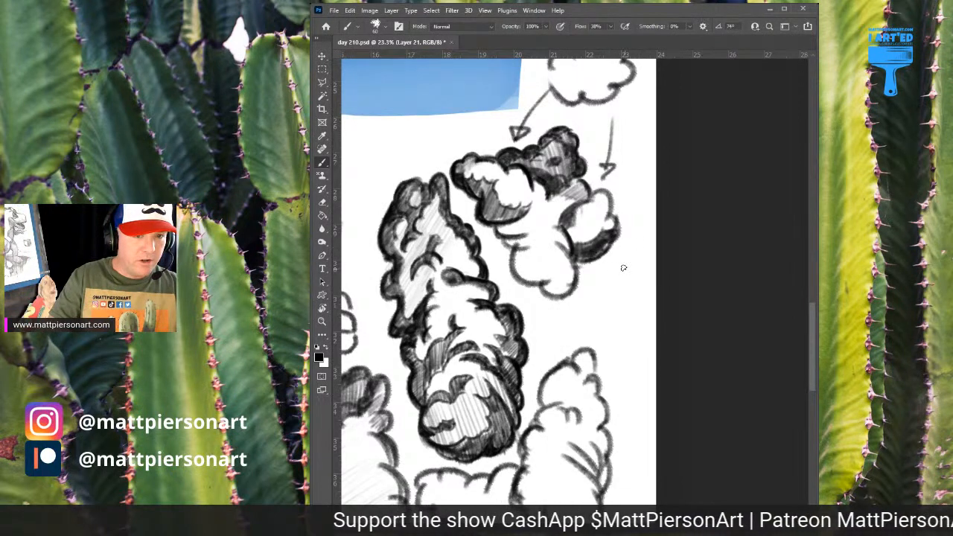
mouse_move(609, 264)
mouse_down()
mouse_move(611, 284)
mouse_move(614, 262)
mouse_up()
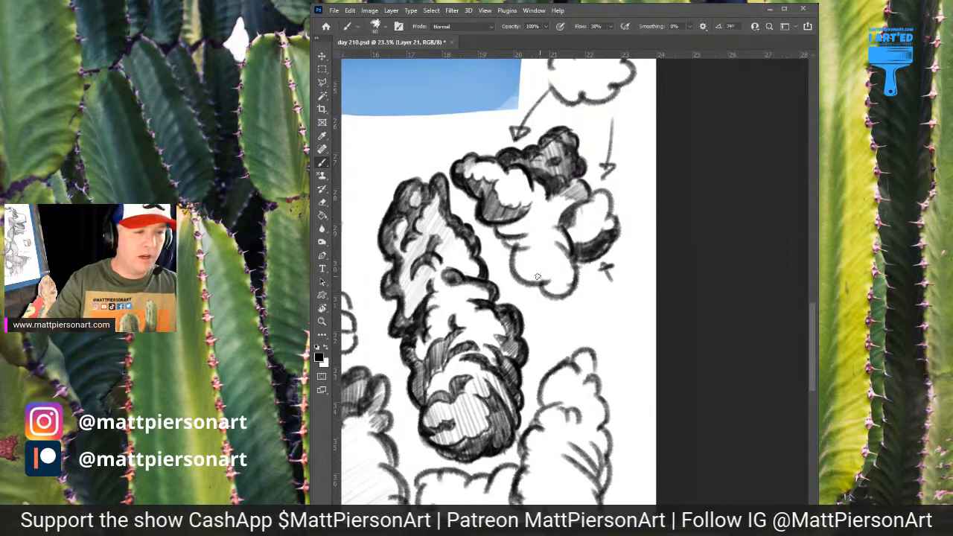
Shade the star-shaped cloud's bottom lobe with dark puffs and hatch its middle and right lobe with light diagonal lines
mouse_move(516, 251)
mouse_down()
mouse_move(537, 253)
mouse_move(552, 269)
mouse_move(561, 263)
mouse_move(517, 261)
mouse_move(515, 269)
mouse_move(534, 261)
mouse_move(526, 280)
mouse_move(543, 262)
mouse_move(544, 271)
mouse_move(552, 265)
mouse_move(543, 293)
mouse_move(557, 276)
mouse_move(550, 301)
mouse_move(565, 277)
mouse_move(560, 290)
mouse_move(538, 290)
mouse_move(569, 293)
mouse_move(575, 277)
mouse_move(552, 224)
mouse_up()
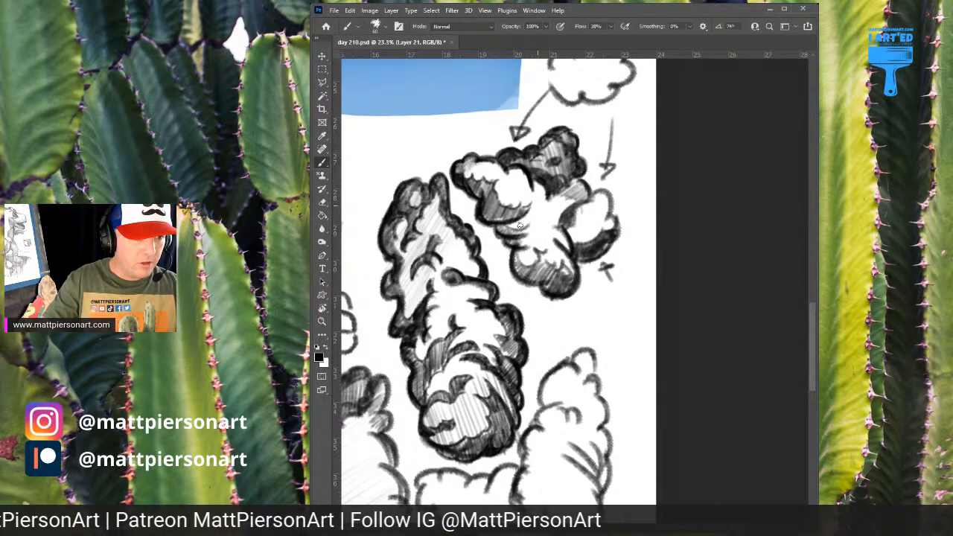
mouse_move(514, 261)
mouse_down()
mouse_move(544, 231)
mouse_move(565, 232)
mouse_move(579, 264)
mouse_move(603, 253)
mouse_move(607, 212)
mouse_up()
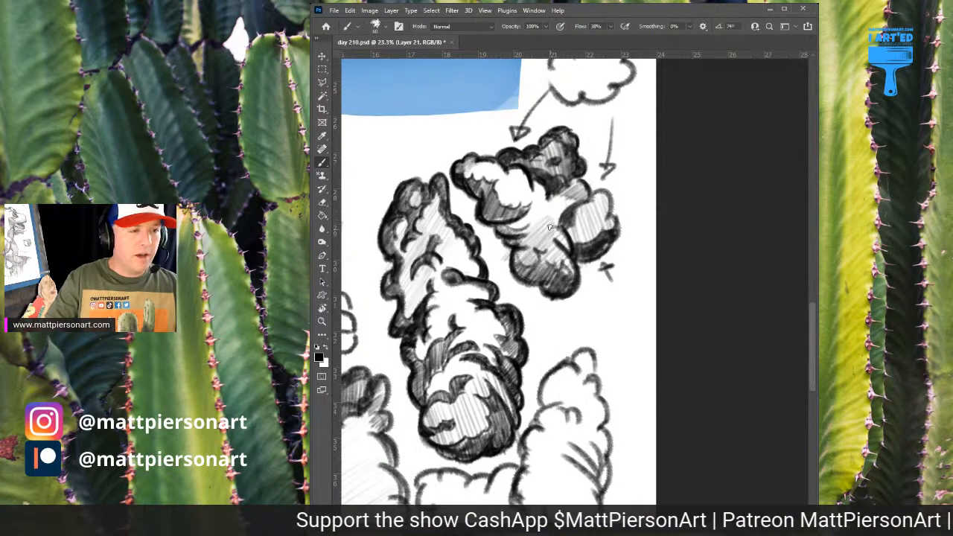
mouse_move(556, 191)
mouse_down()
mouse_move(549, 226)
mouse_move(562, 220)
mouse_up()
scroll(607, 251, down, 5)
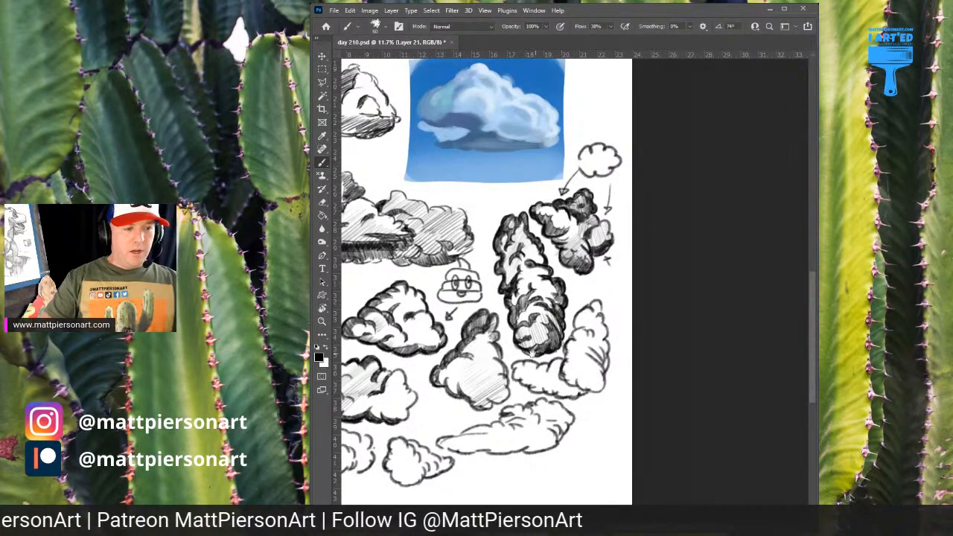
Shade the outer edge of the L-shaped cloud's upright lobe with dark scalloped hatching, from its middle up to the tip
drag(537, 362, 617, 236)
scroll(617, 236, up, 3)
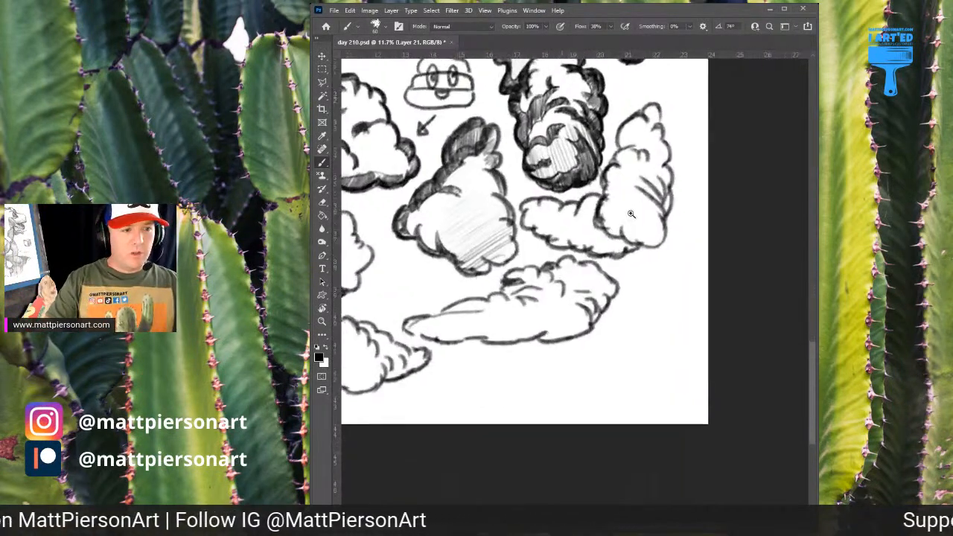
scroll(600, 239, up, 1)
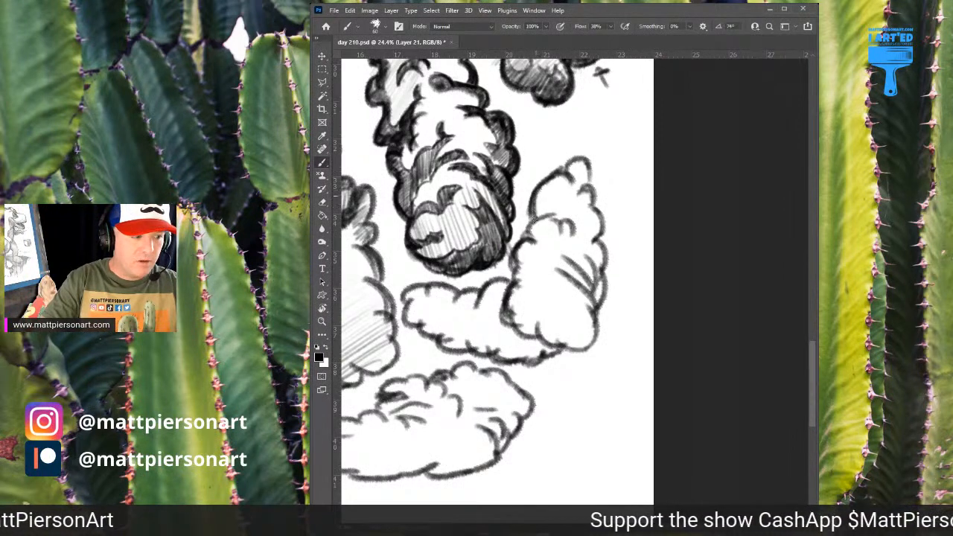
mouse_move(540, 187)
mouse_down()
mouse_move(531, 220)
mouse_move(553, 214)
mouse_move(529, 216)
mouse_move(532, 241)
mouse_move(512, 253)
mouse_up()
mouse_move(549, 228)
mouse_down()
mouse_move(558, 220)
mouse_move(528, 239)
mouse_up()
drag(536, 223, 534, 237)
drag(539, 223, 540, 234)
drag(546, 221, 546, 228)
mouse_move(553, 218)
mouse_down()
mouse_move(567, 181)
mouse_move(530, 183)
mouse_move(544, 215)
mouse_move(536, 204)
mouse_move(534, 213)
mouse_move(530, 201)
mouse_move(539, 214)
mouse_move(540, 187)
mouse_move(563, 187)
mouse_up()
drag(587, 166, 572, 183)
mouse_move(593, 160)
mouse_down()
mouse_move(575, 185)
mouse_move(563, 182)
mouse_move(577, 172)
mouse_move(551, 174)
mouse_up()
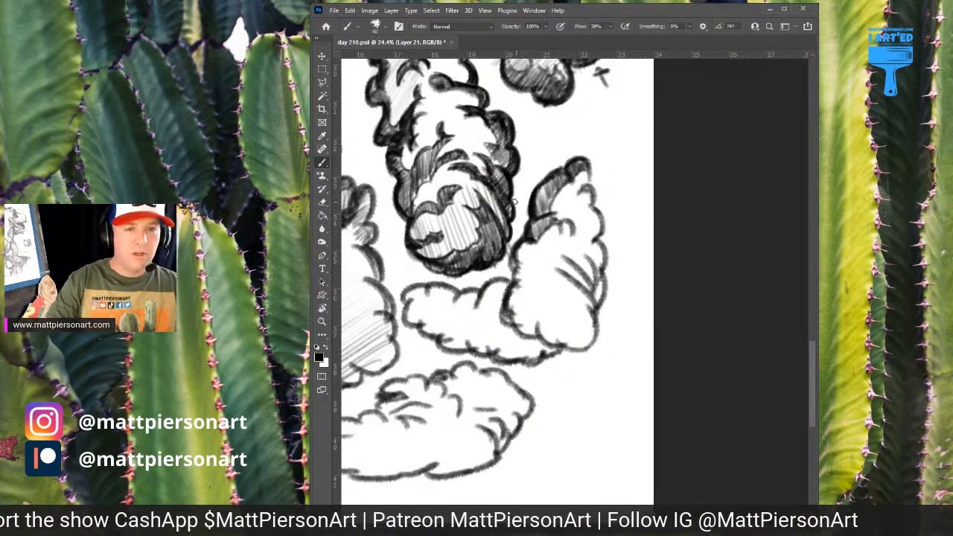
Add a dark curved shadow where the L-shaped cloud's low lobe meets the upright one, and hatch the low lobe with light diagonal lines
mouse_move(498, 282)
mouse_down()
mouse_move(497, 331)
mouse_move(488, 321)
mouse_move(503, 356)
mouse_move(519, 347)
mouse_move(502, 283)
mouse_move(490, 291)
mouse_move(507, 280)
mouse_move(489, 297)
mouse_move(495, 292)
mouse_move(495, 328)
mouse_move(502, 326)
mouse_move(494, 340)
mouse_move(524, 334)
mouse_move(527, 362)
mouse_move(551, 350)
mouse_move(526, 362)
mouse_move(536, 341)
mouse_move(502, 349)
mouse_up()
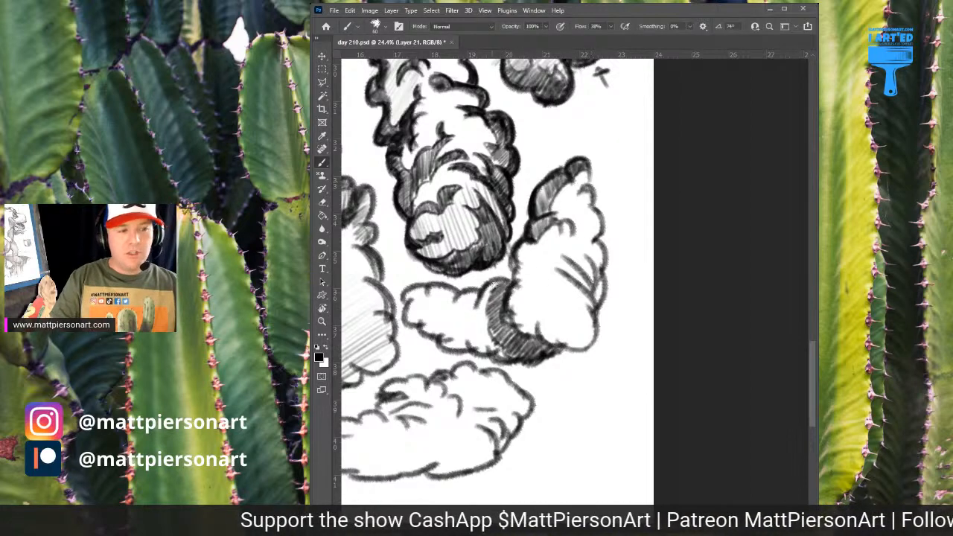
mouse_move(426, 291)
mouse_down()
mouse_move(417, 329)
mouse_move(471, 301)
mouse_move(452, 328)
mouse_move(484, 309)
mouse_move(473, 345)
mouse_move(501, 321)
mouse_move(507, 329)
mouse_move(480, 350)
mouse_move(488, 330)
mouse_move(452, 332)
mouse_up()
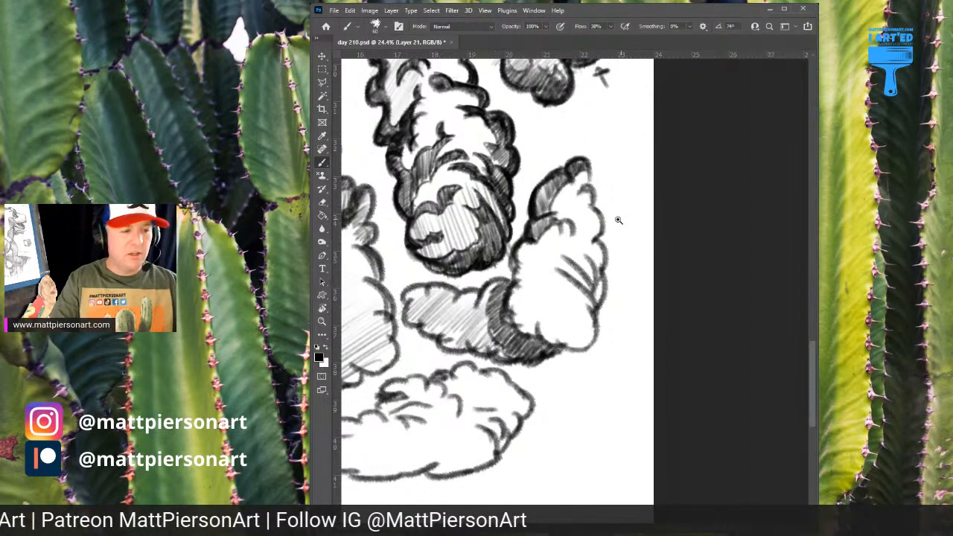
drag(647, 206, 556, 182)
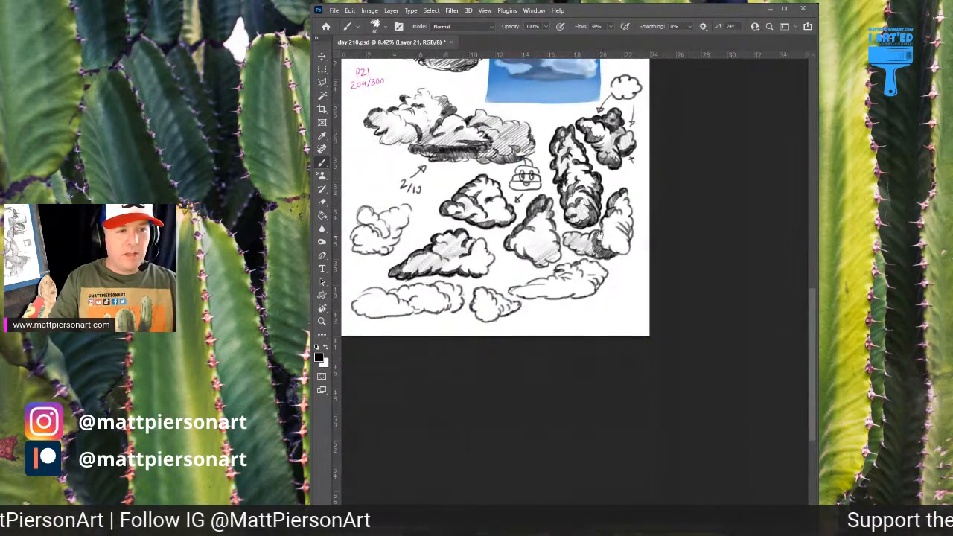
Write "P21" in blue with a round brush of size 15 in the blank area beside the long flat cloud
drag(620, 195, 588, 288)
drag(634, 244, 615, 257)
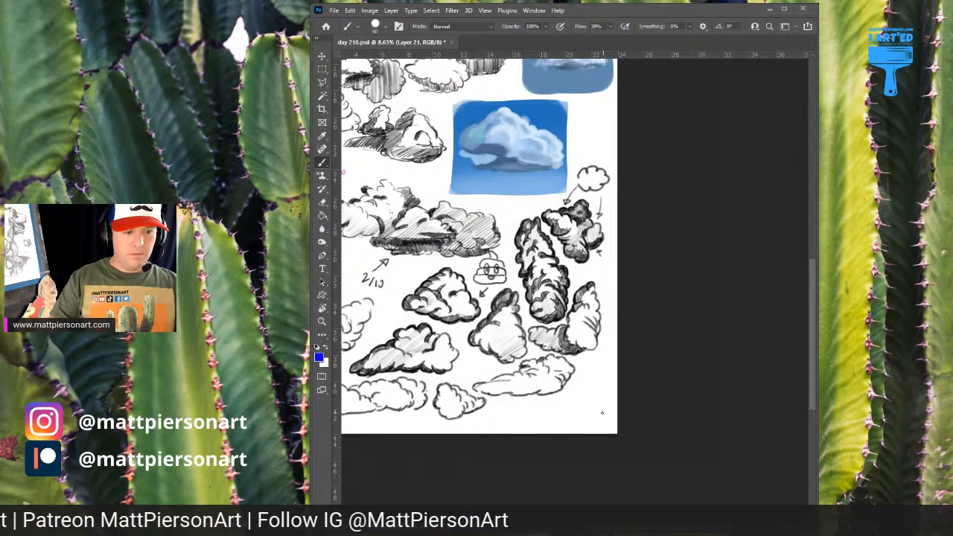
drag(555, 414, 606, 336)
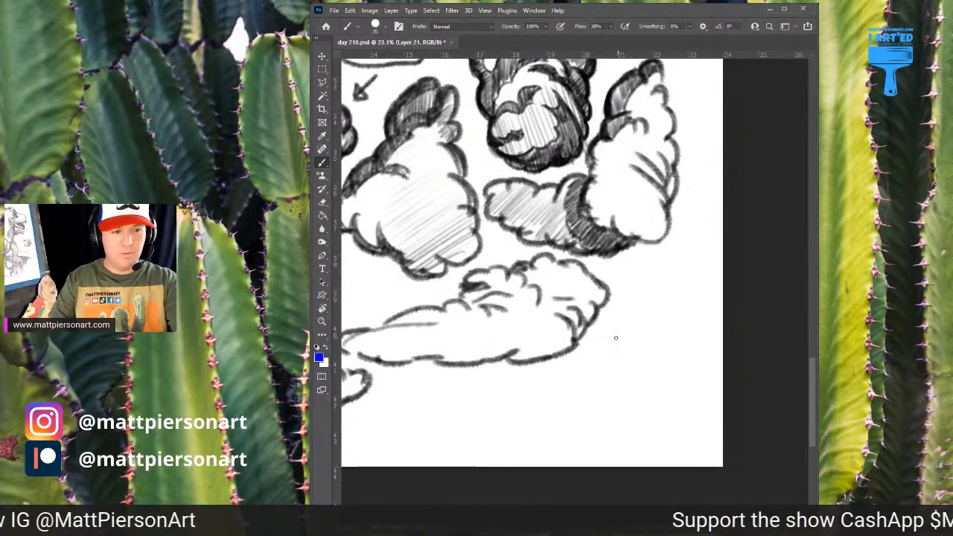
key(bracketleft)
key(bracketleft)
key(bracketleft)
key(bracketleft)
key(bracketleft)
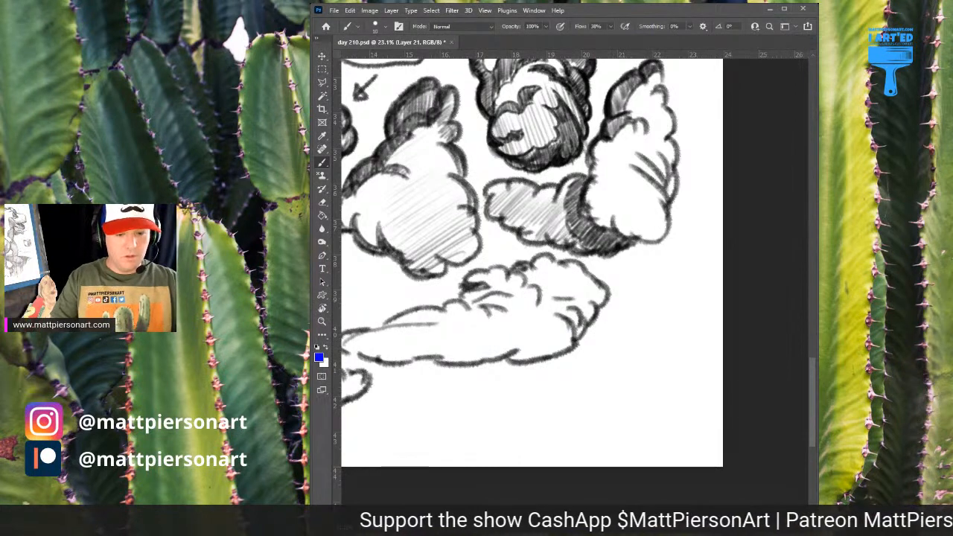
drag(627, 323, 627, 359)
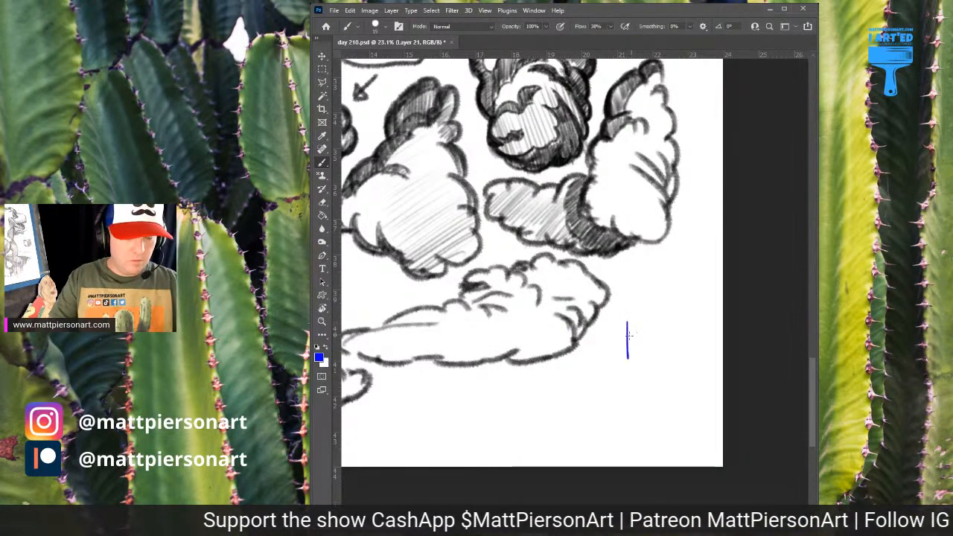
key(ctrl+z)
mouse_move(626, 313)
mouse_down()
mouse_move(626, 335)
mouse_move(654, 309)
mouse_up()
mouse_move(654, 309)
mouse_down()
mouse_move(600, 315)
mouse_move(629, 326)
mouse_up()
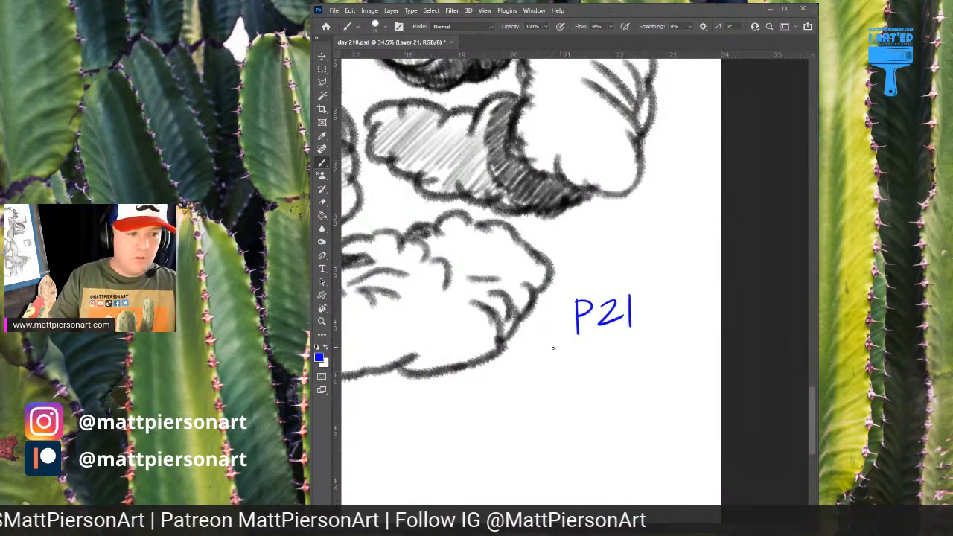
Write "210/300" in blue beneath the P21 label and bring the whole practice page into view
mouse_move(553, 348)
mouse_down()
mouse_move(578, 368)
mouse_move(589, 346)
mouse_move(617, 344)
mouse_move(614, 364)
mouse_move(656, 338)
mouse_up()
key(ctrl+z)
drag(700, 237, 617, 305)
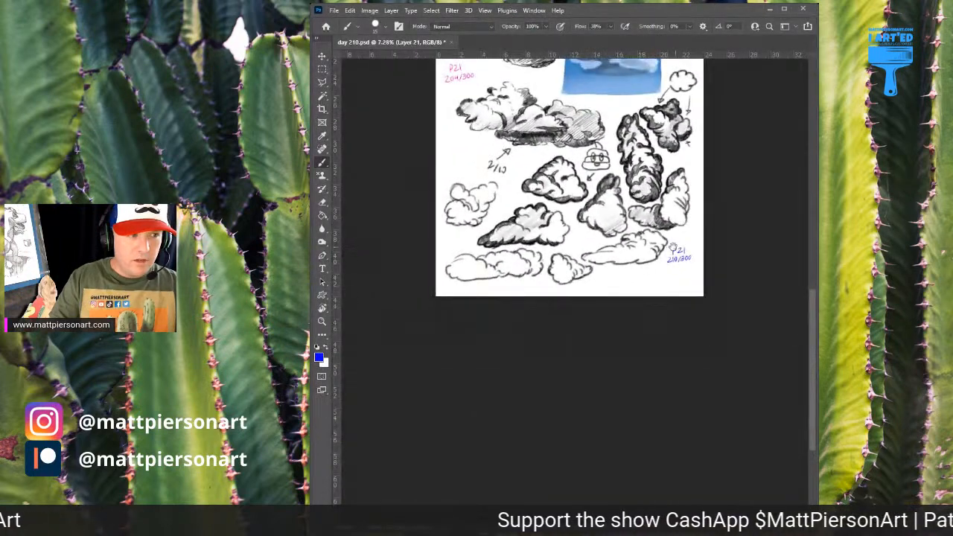
drag(673, 246, 668, 270)
drag(618, 225, 656, 408)
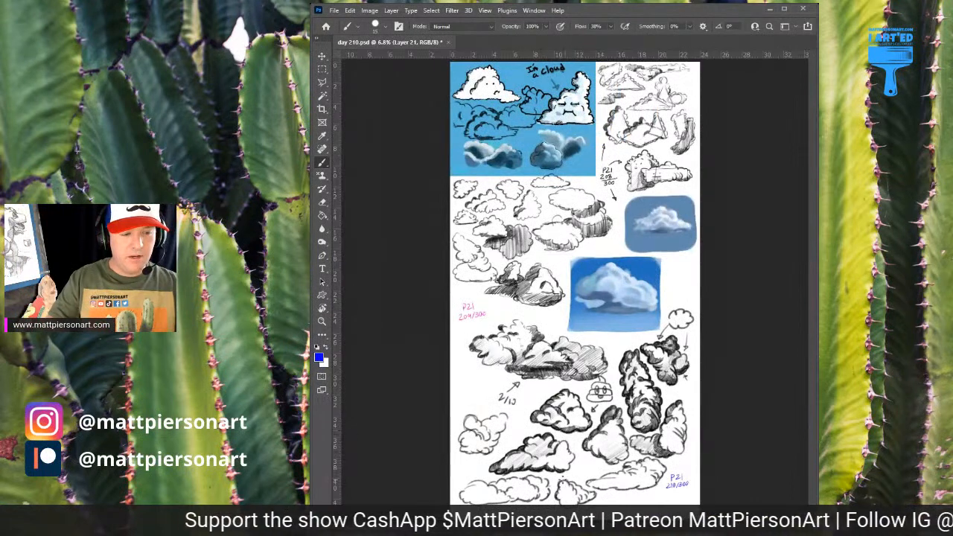